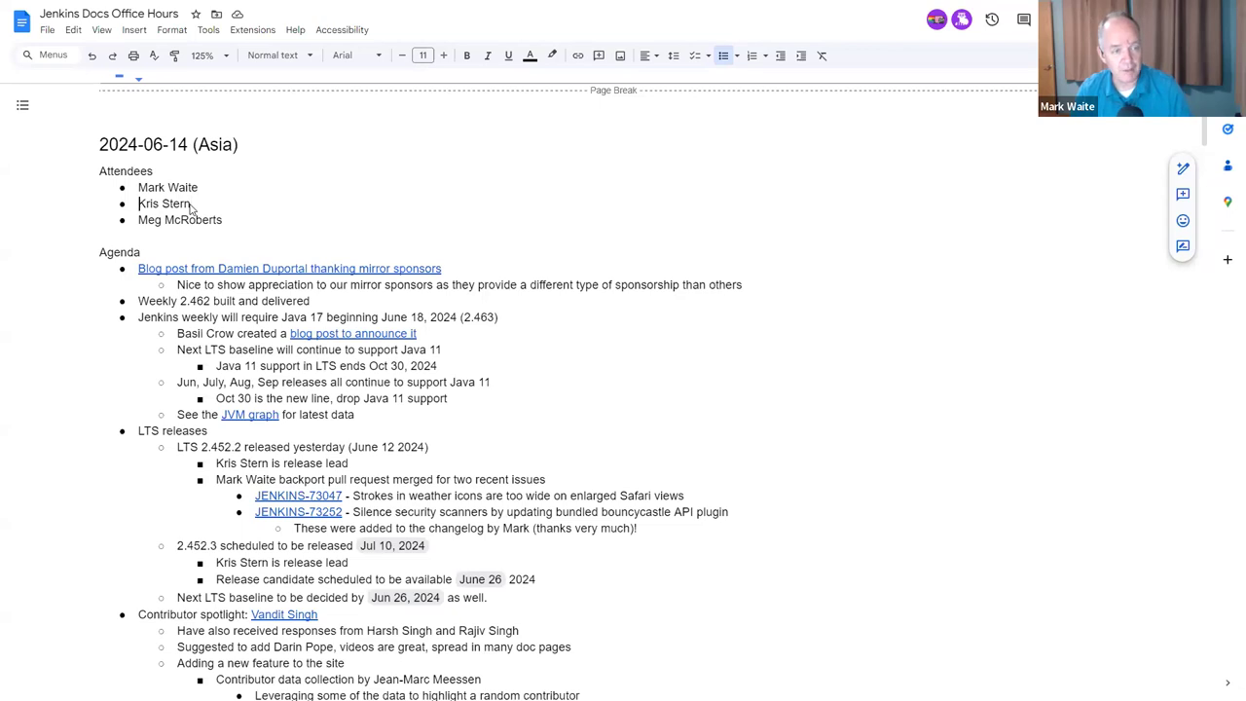
Delete the second attendee's line from the 2024-06-14 (Asia) list and exit full screen.
{"action": "key", "text": "shift+End"}
{"action": "key", "text": "Delete"}
{"action": "key", "text": "Delete"}
{"action": "key", "text": "Down"}
{"action": "key", "text": "Down"}
{"action": "key", "text": "Down"}
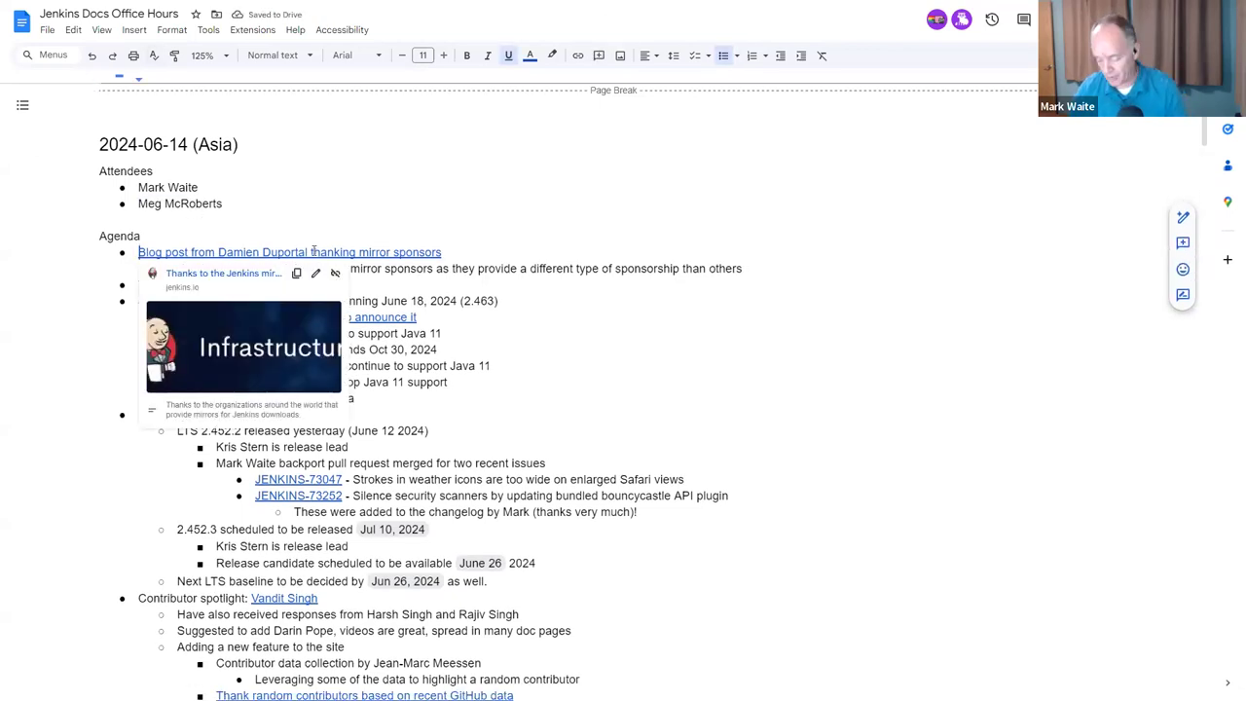
{"action": "key", "text": "F11"}
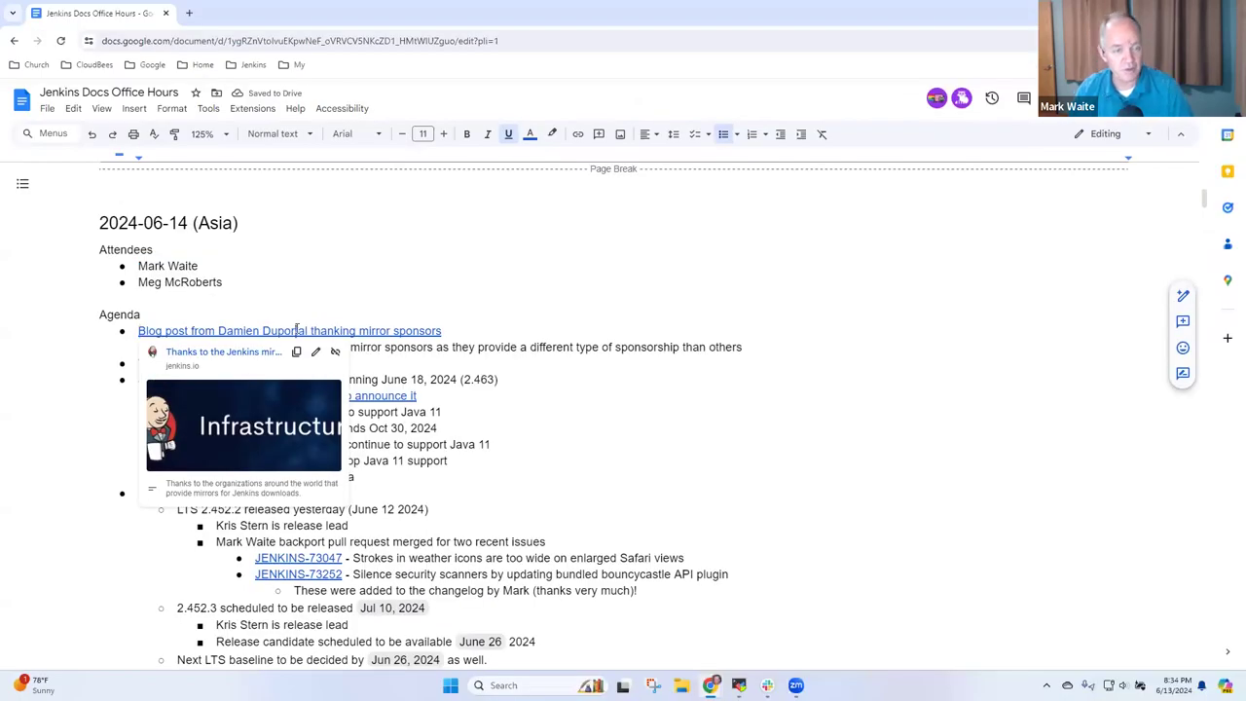
Open the 'Thanks to the Jenkins mirror providers' post and highlight entries in its mirror list.
{"action": "left_click", "coordinate": [231, 360]}
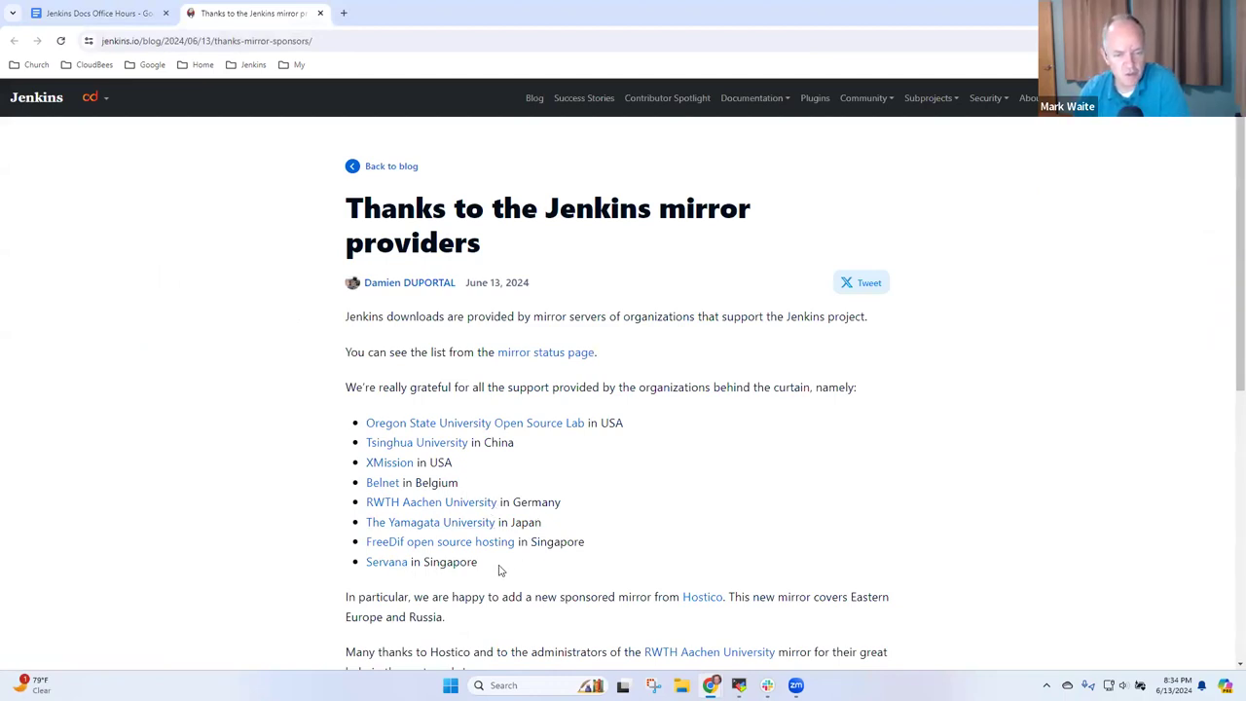
{"action": "left_click_drag", "start_coordinate": [493, 568], "coordinate": [366, 537]}
{"action": "left_click", "coordinate": [484, 524]}
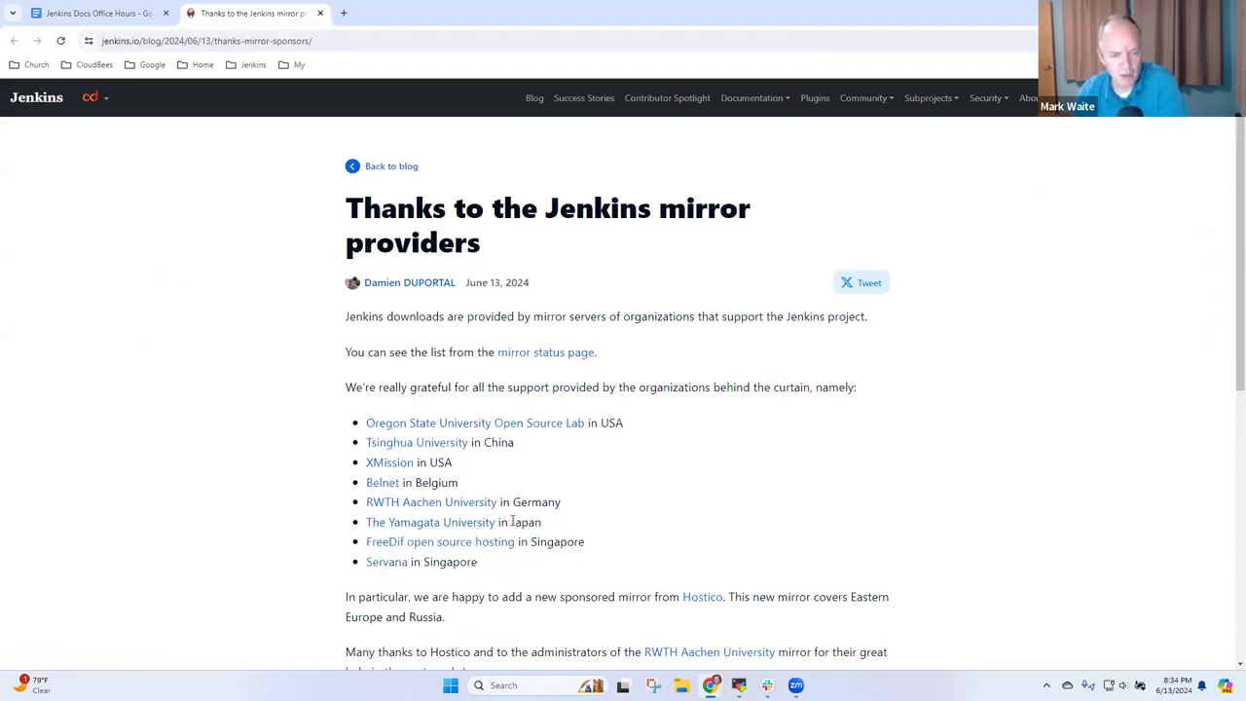
{"action": "triple_click", "coordinate": [484, 523]}
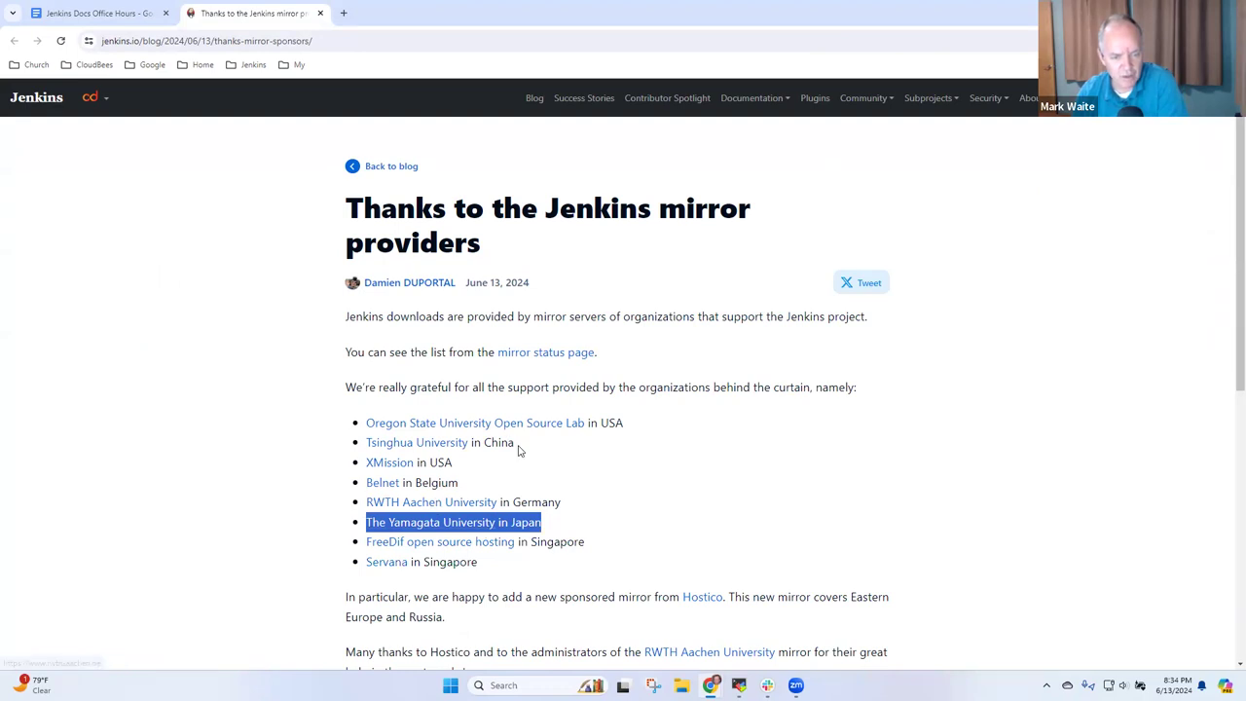
{"action": "left_click_drag", "start_coordinate": [517, 446], "coordinate": [289, 450]}
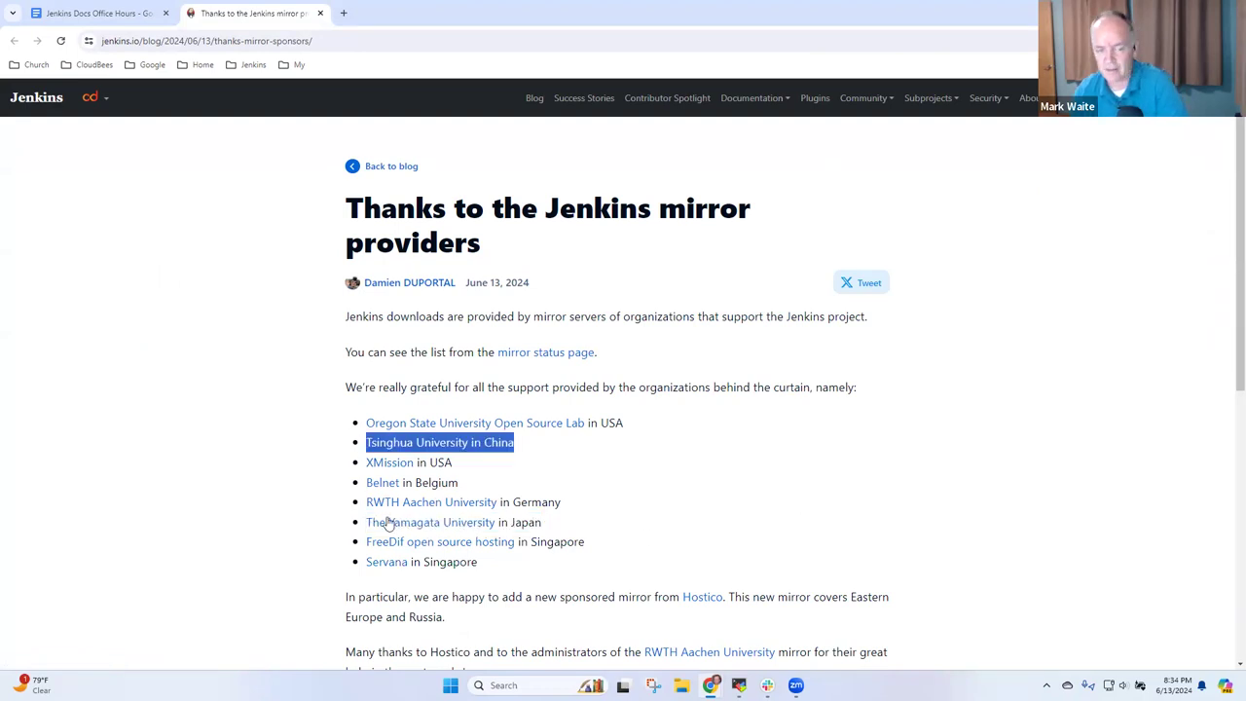
{"action": "left_click_drag", "start_coordinate": [460, 486], "coordinate": [340, 488]}
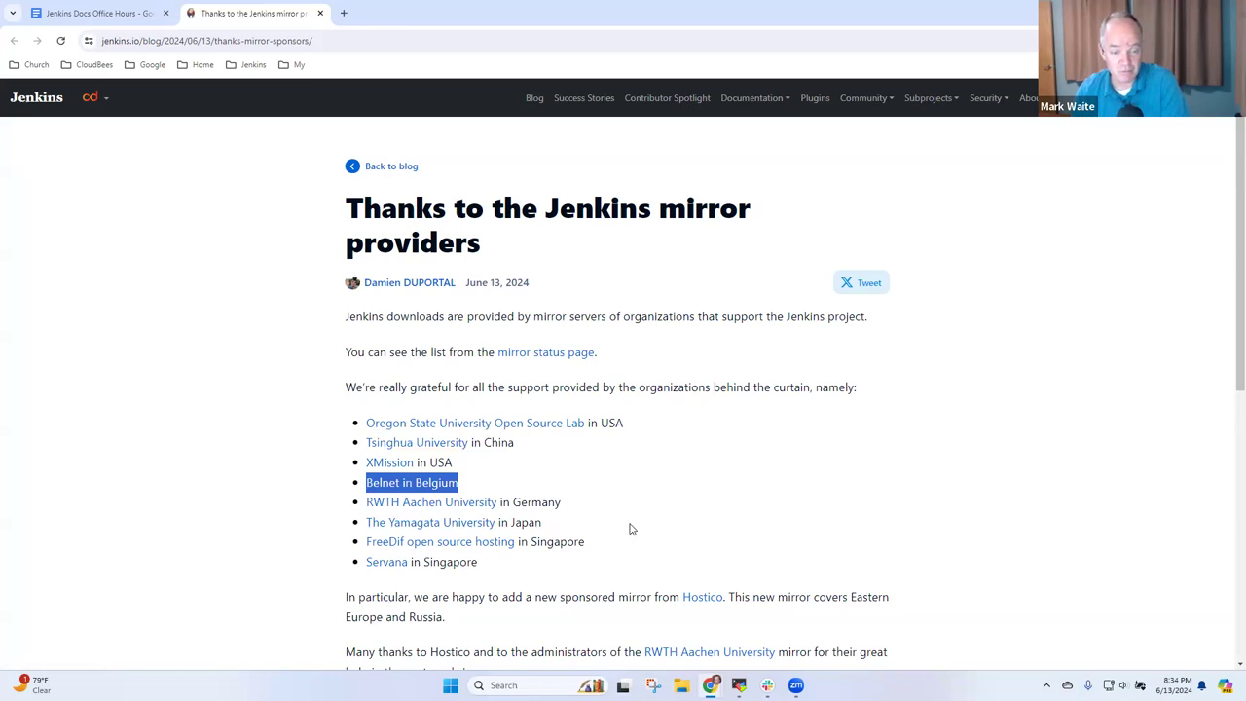
{"action": "left_click_drag", "start_coordinate": [575, 514], "coordinate": [356, 489]}
{"action": "left_click", "coordinate": [660, 490]}
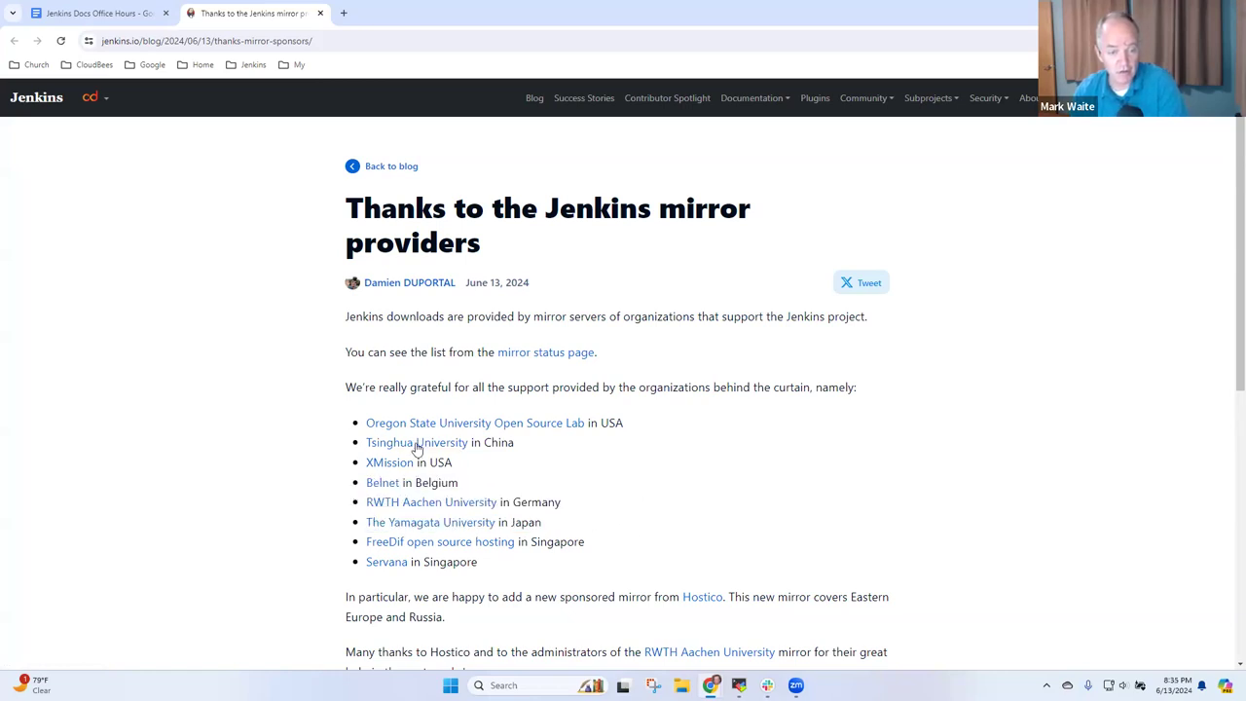
{"action": "left_click_drag", "start_coordinate": [453, 467], "coordinate": [358, 429]}
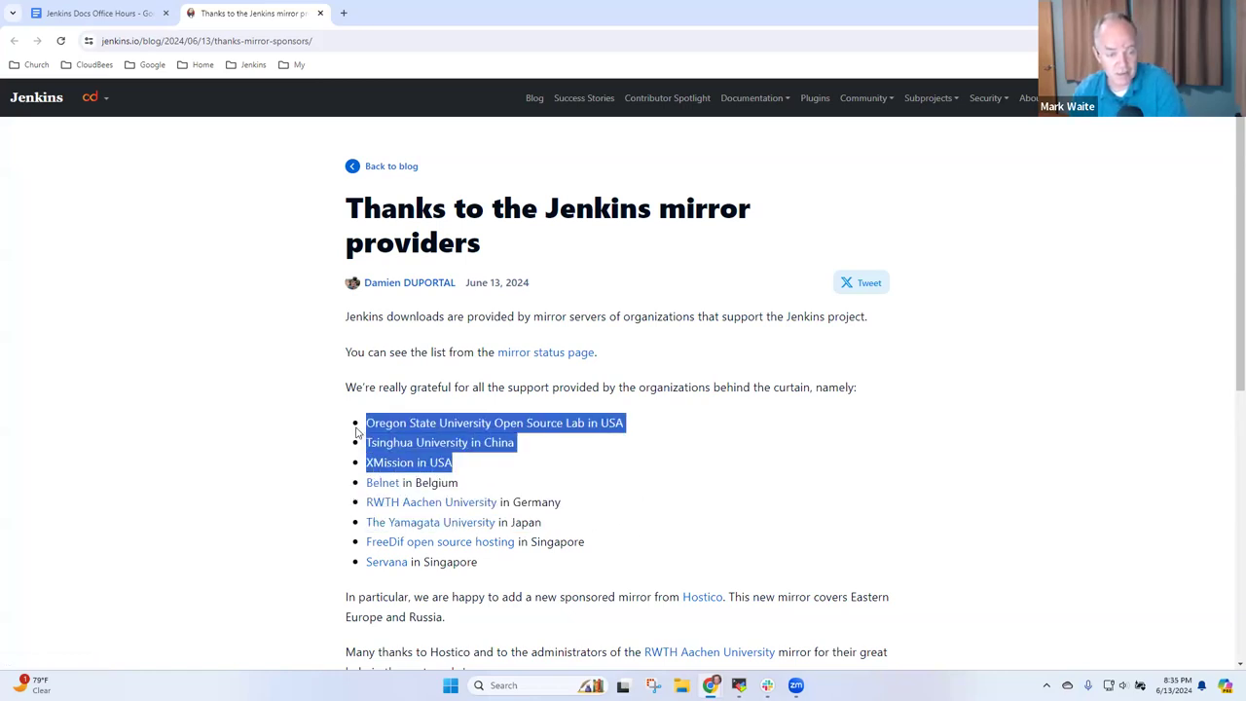
{"action": "left_click", "coordinate": [465, 470]}
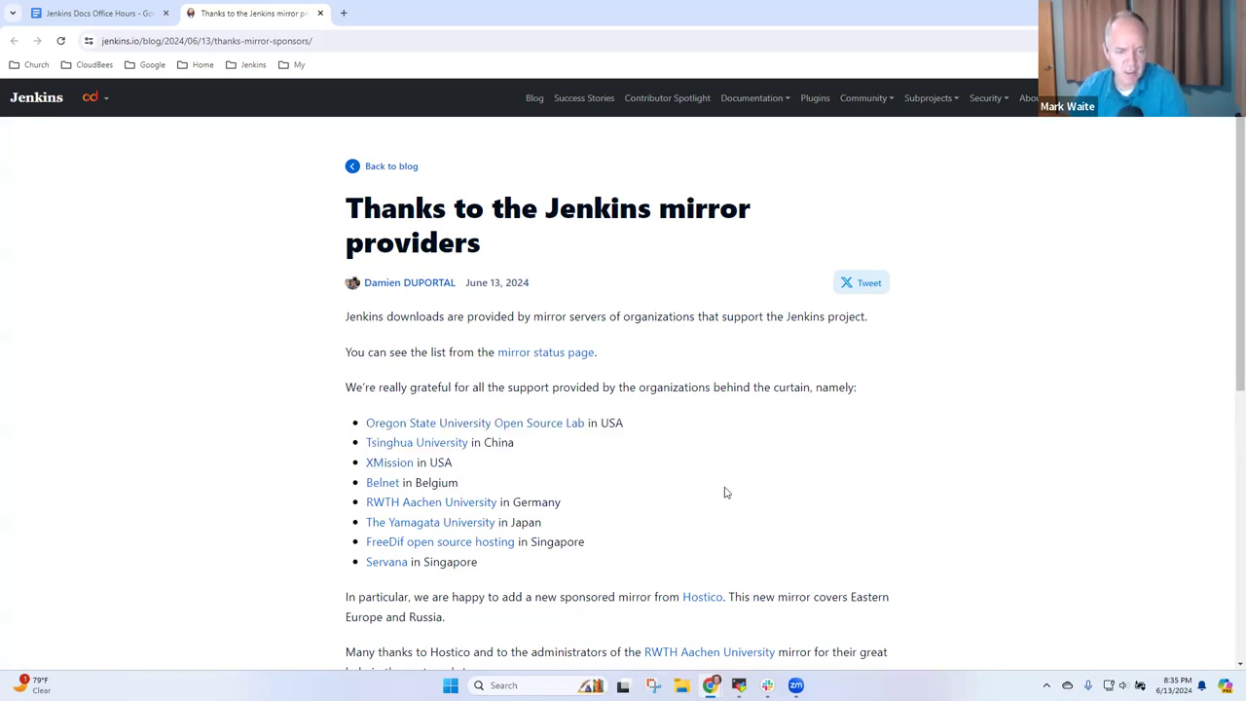
Scroll through the post and follow its 'mirror status page' link.
{"action": "scroll", "coordinate": [915, 484], "scroll_direction": "down", "scroll_amount": 2}
{"action": "scroll", "coordinate": [915, 484], "scroll_direction": "down", "scroll_amount": 2}
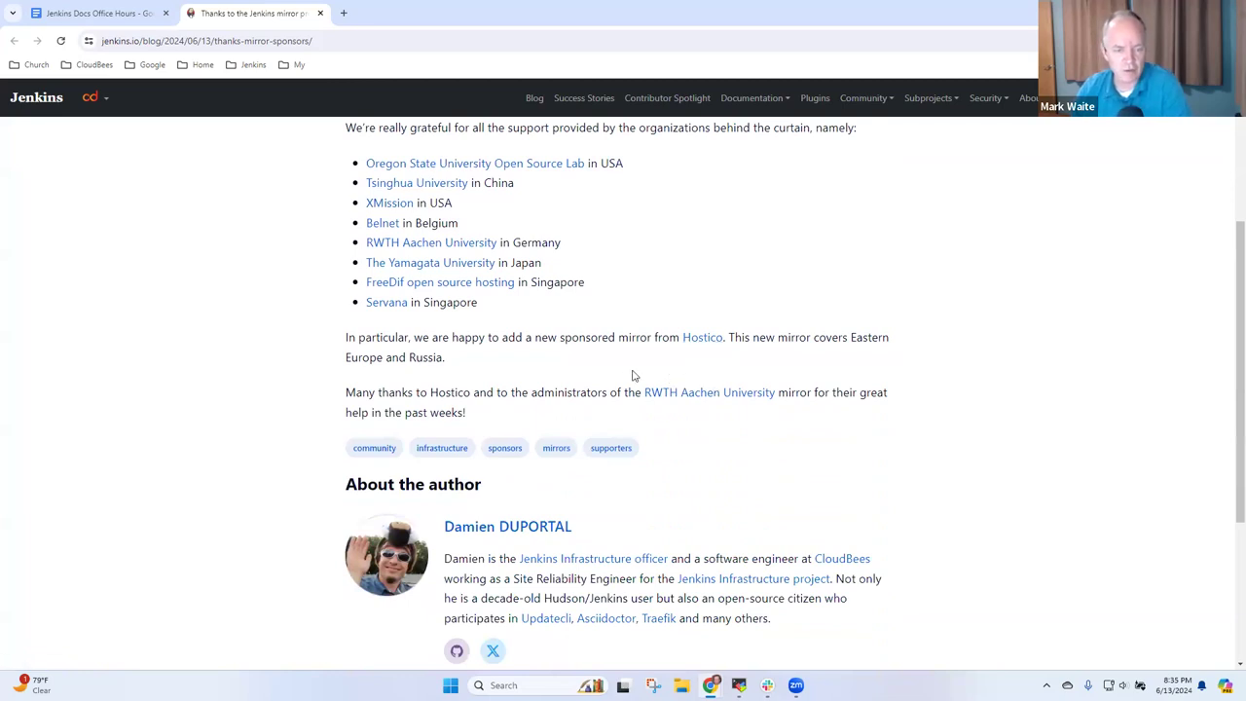
{"action": "scroll", "coordinate": [718, 410], "scroll_direction": "up", "scroll_amount": 3}
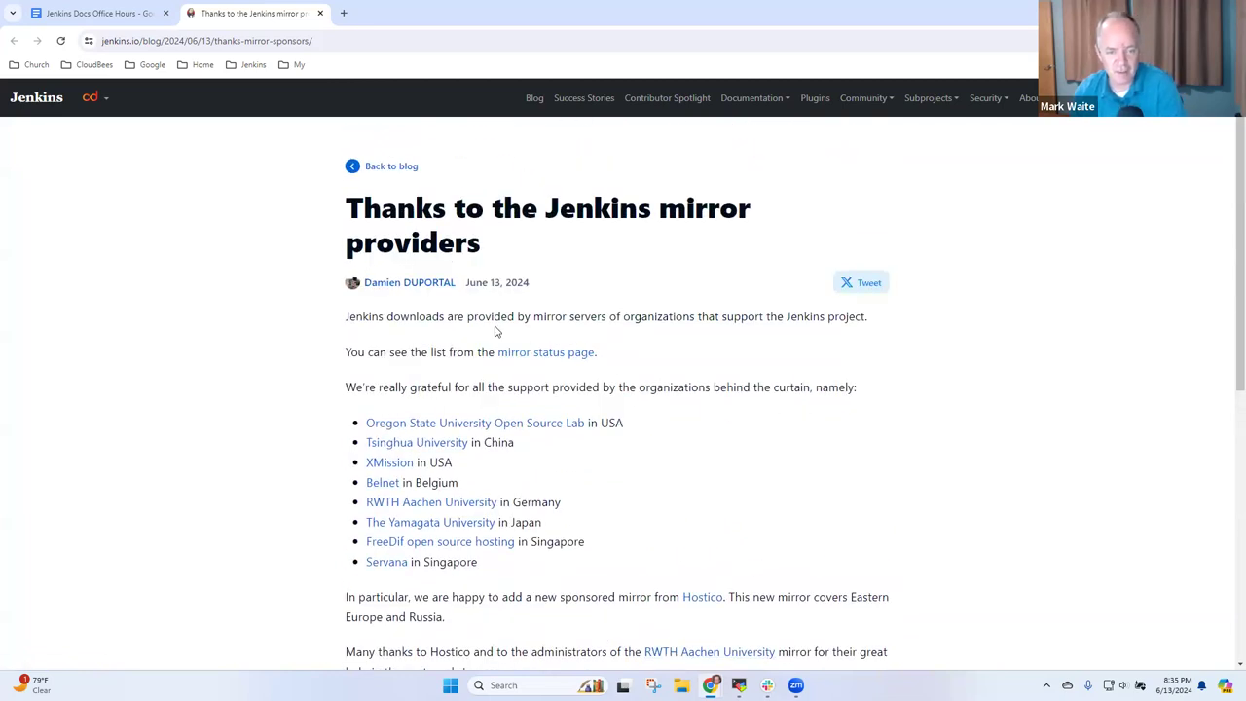
{"action": "left_click", "coordinate": [540, 354]}
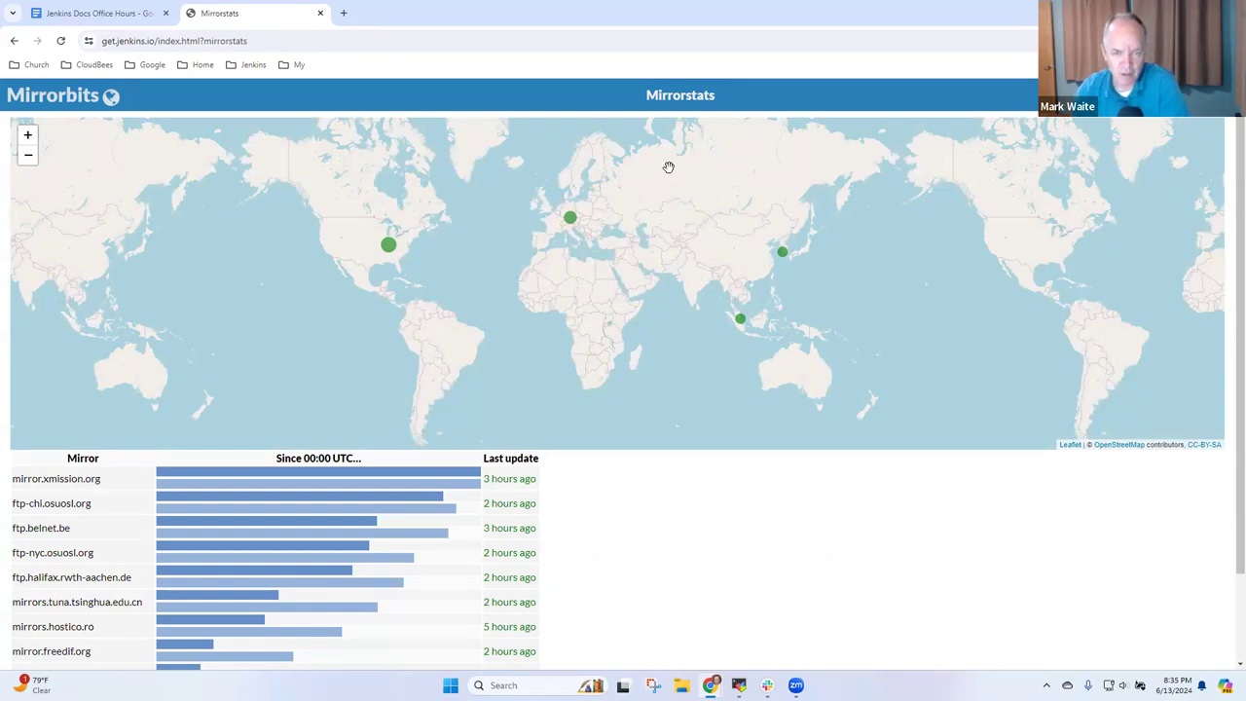
Zoom the mirror map in from the world view and pan it to Eastern Europe.
{"action": "scroll", "coordinate": [636, 230], "scroll_direction": "up", "scroll_amount": 1}
{"action": "scroll", "coordinate": [636, 230], "scroll_direction": "up", "scroll_amount": 2}
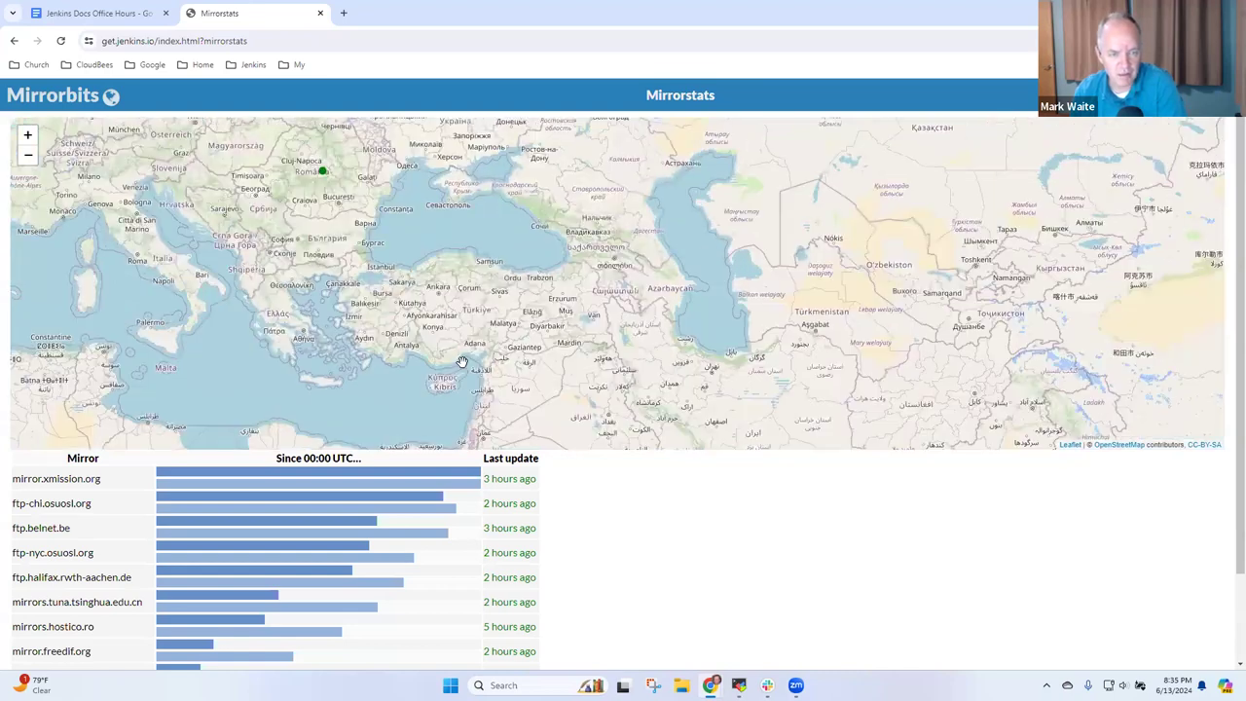
{"action": "left_click_drag", "start_coordinate": [587, 304], "coordinate": [442, 306]}
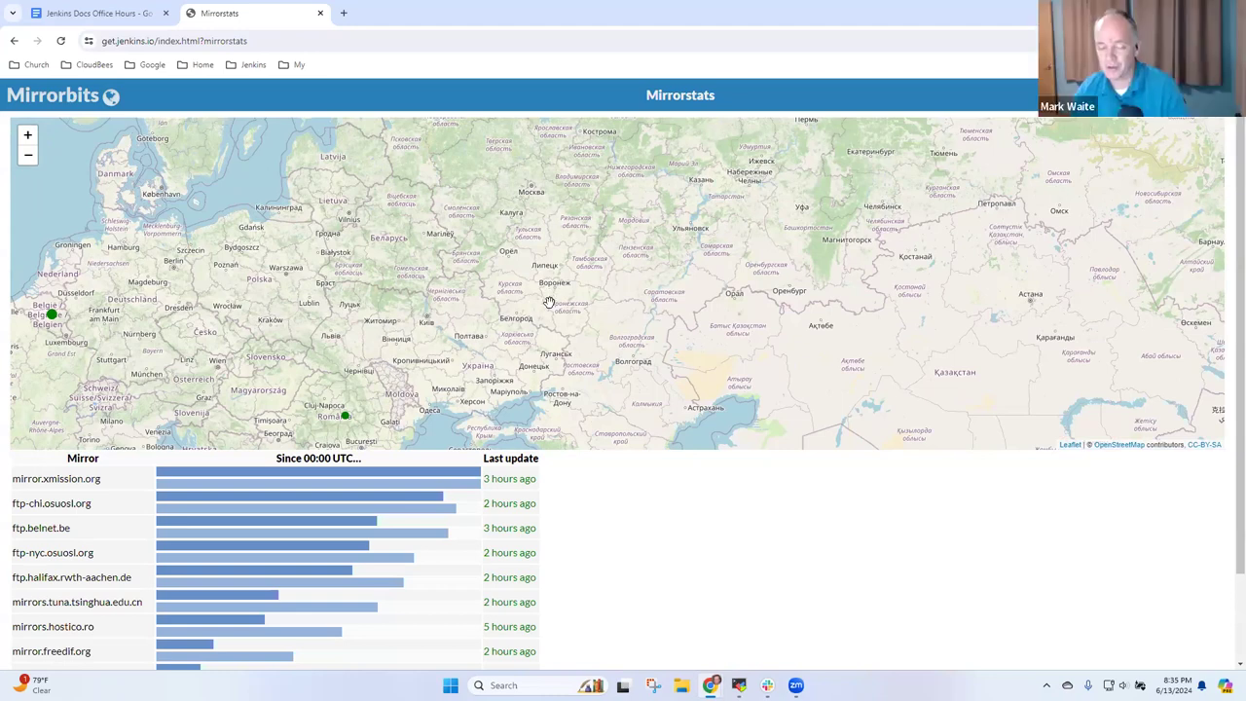
{"action": "scroll", "coordinate": [462, 306], "scroll_direction": "down", "scroll_amount": 2}
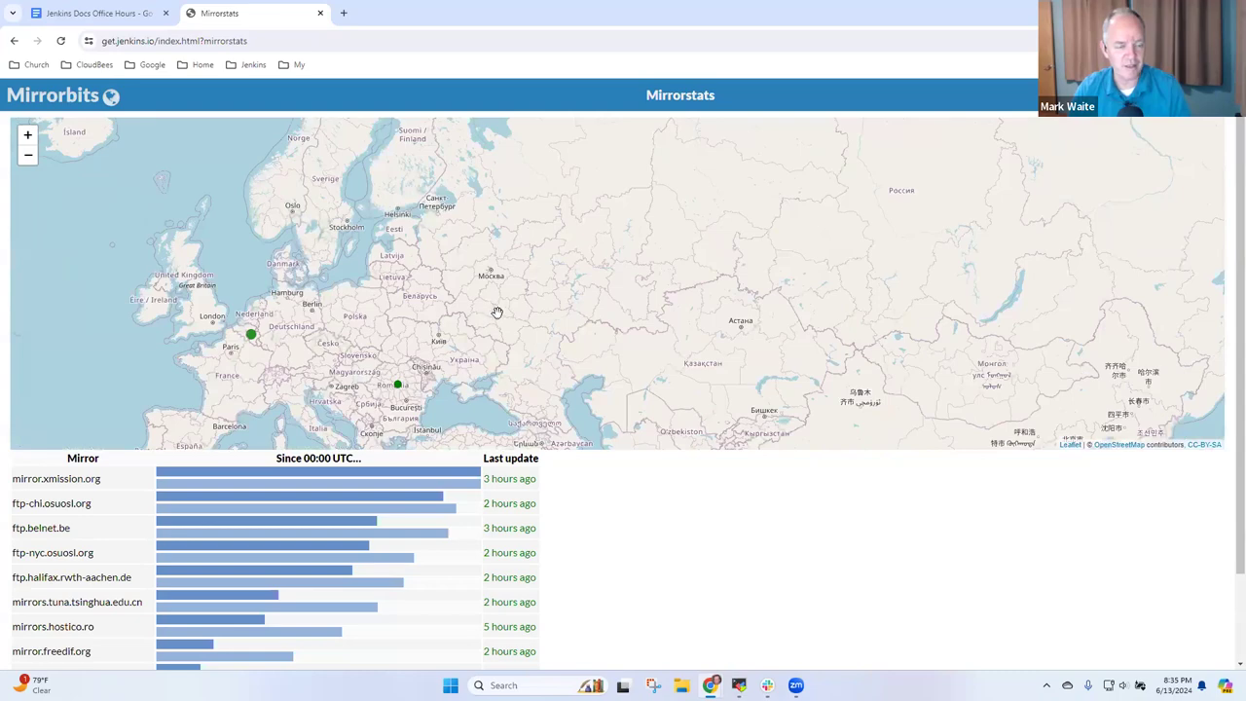
{"action": "scroll", "coordinate": [326, 341], "scroll_direction": "up", "scroll_amount": 2}
{"action": "scroll", "coordinate": [385, 334], "scroll_direction": "up", "scroll_amount": 2}
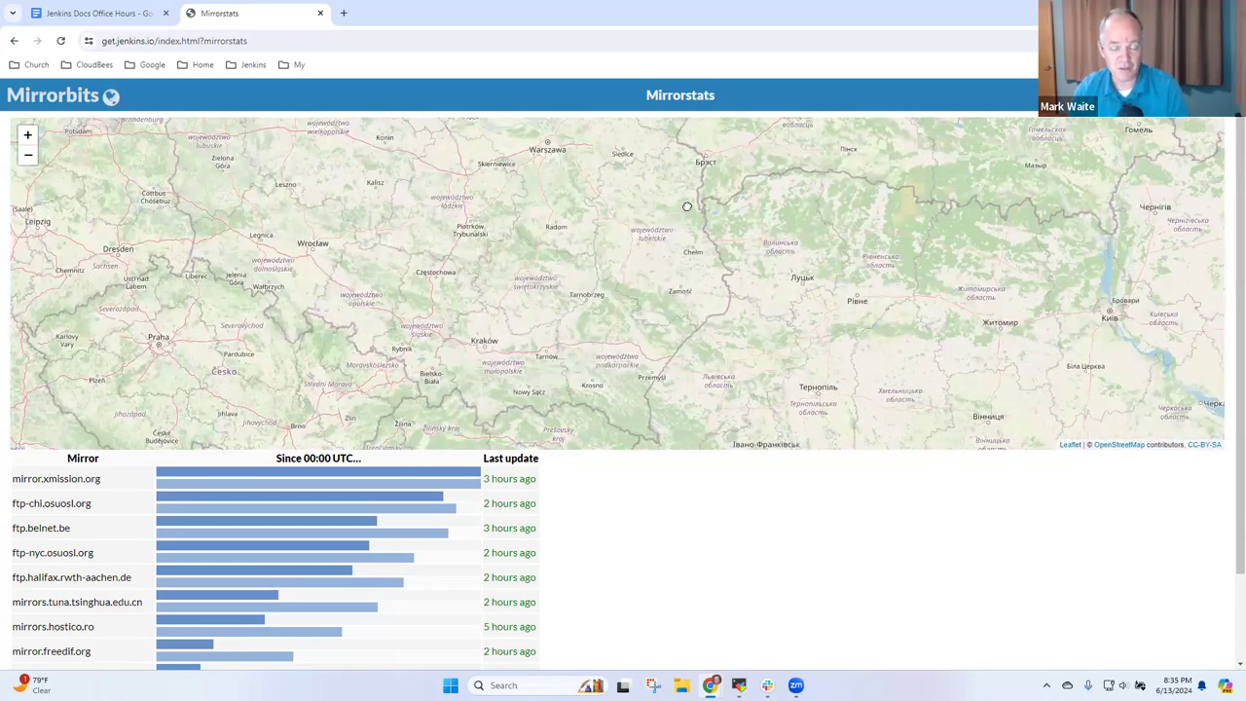
Pan the map over Germany and Benelux and zoom in on central Europe.
{"action": "left_click_drag", "start_coordinate": [677, 228], "coordinate": [689, 194]}
{"action": "left_click_drag", "start_coordinate": [244, 234], "coordinate": [391, 197]}
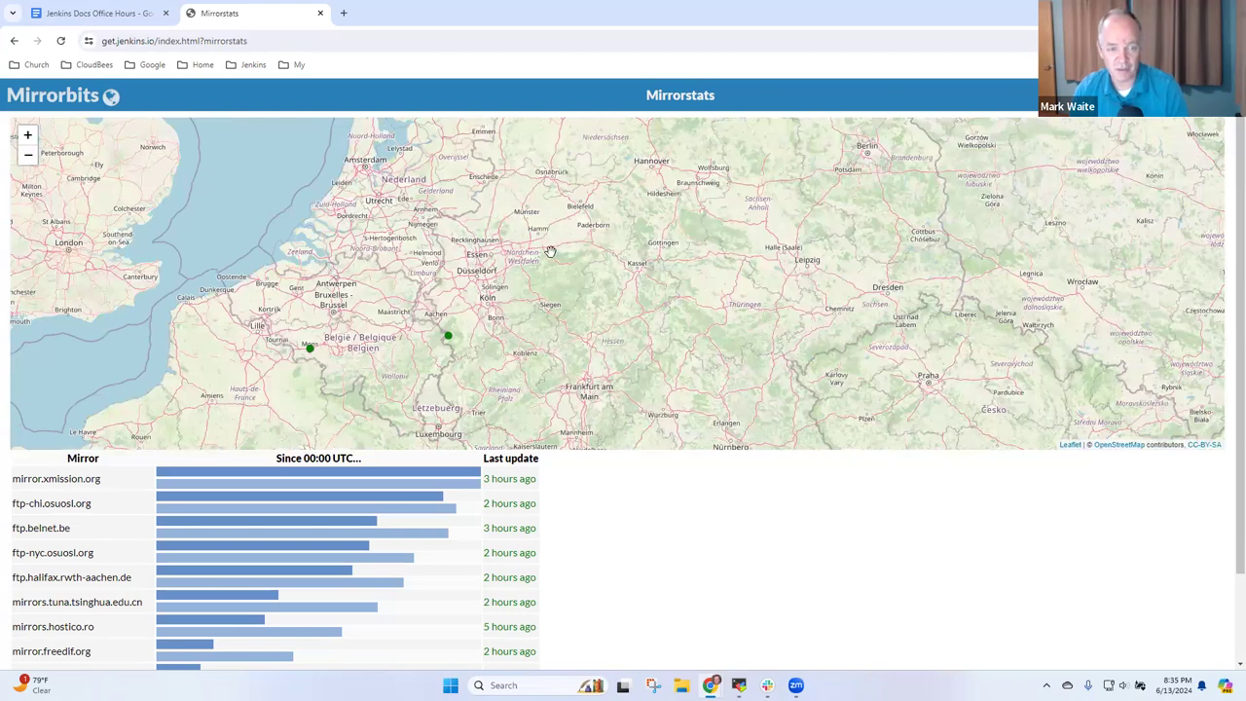
{"action": "left_click_drag", "start_coordinate": [399, 332], "coordinate": [421, 246]}
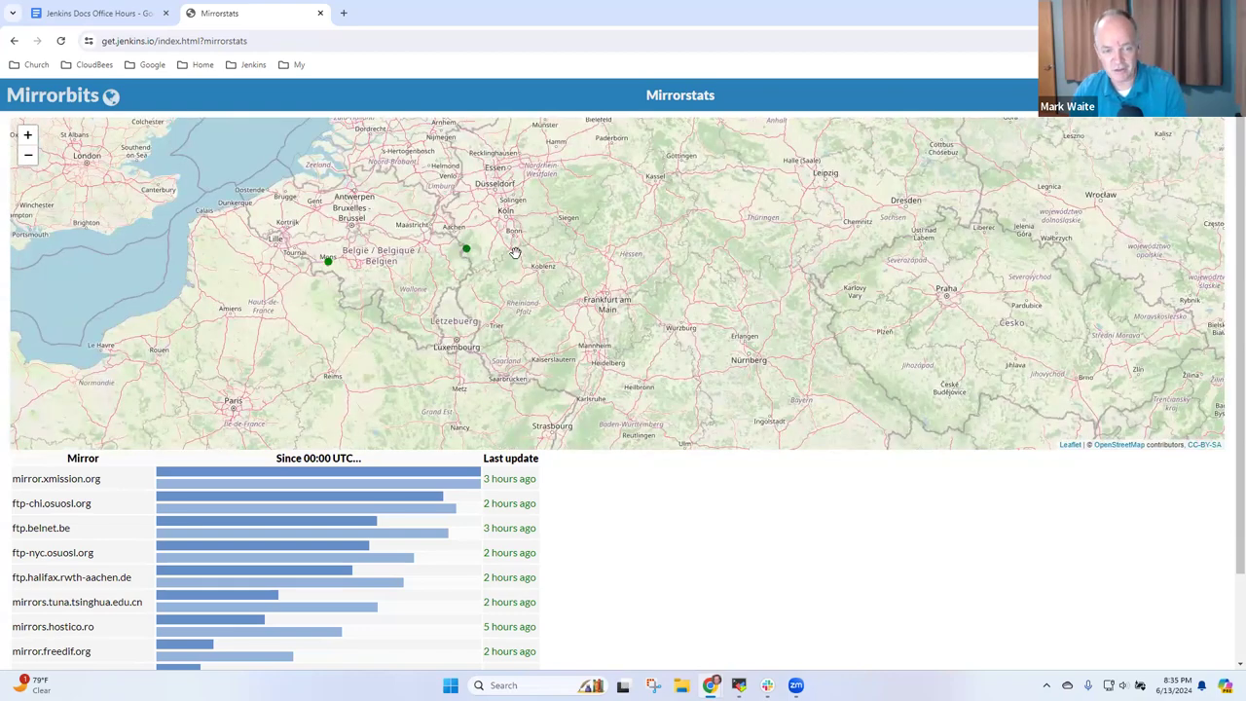
{"action": "scroll", "coordinate": [576, 303], "scroll_direction": "down", "scroll_amount": 3}
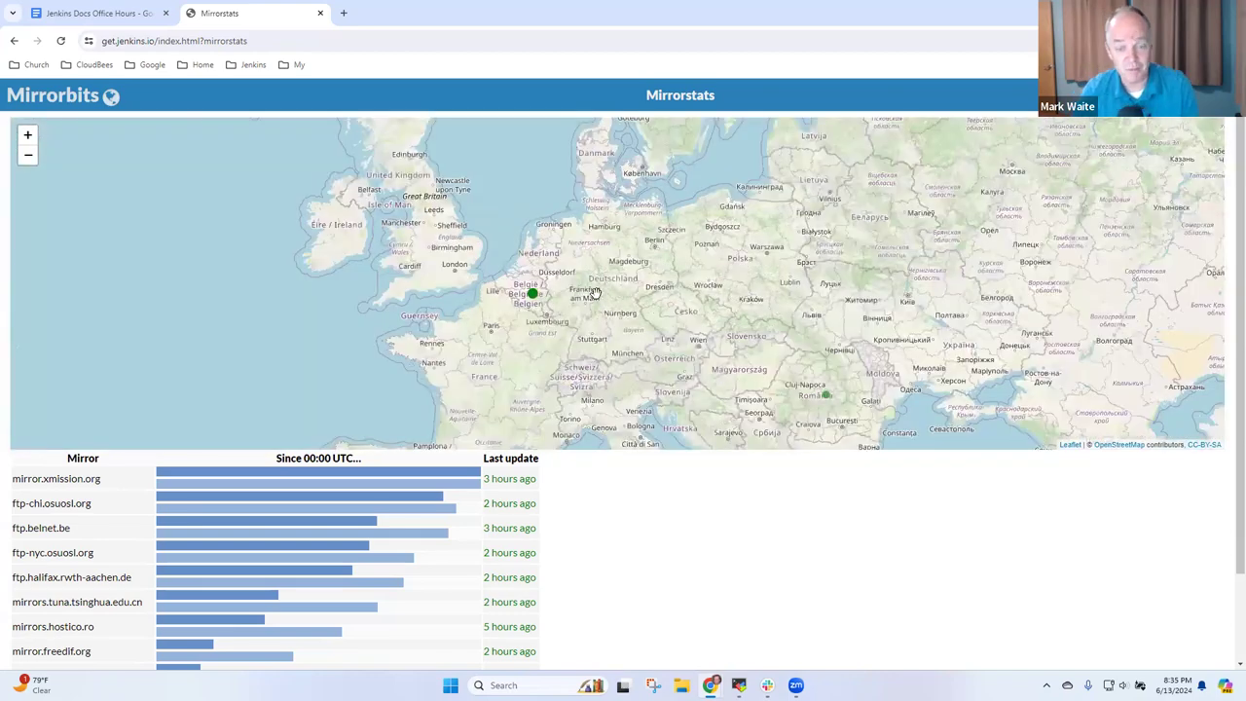
{"action": "scroll", "coordinate": [652, 278], "scroll_direction": "down", "scroll_amount": 2}
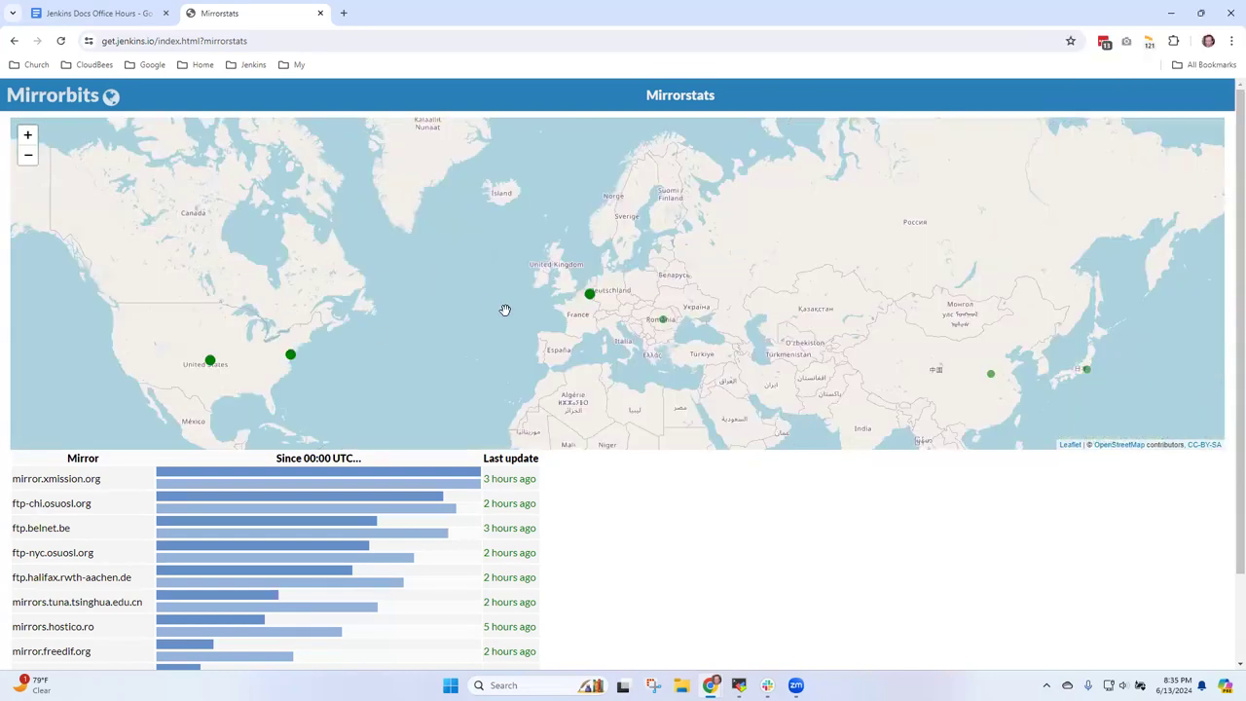
{"action": "scroll", "coordinate": [623, 330], "scroll_direction": "up", "scroll_amount": 2}
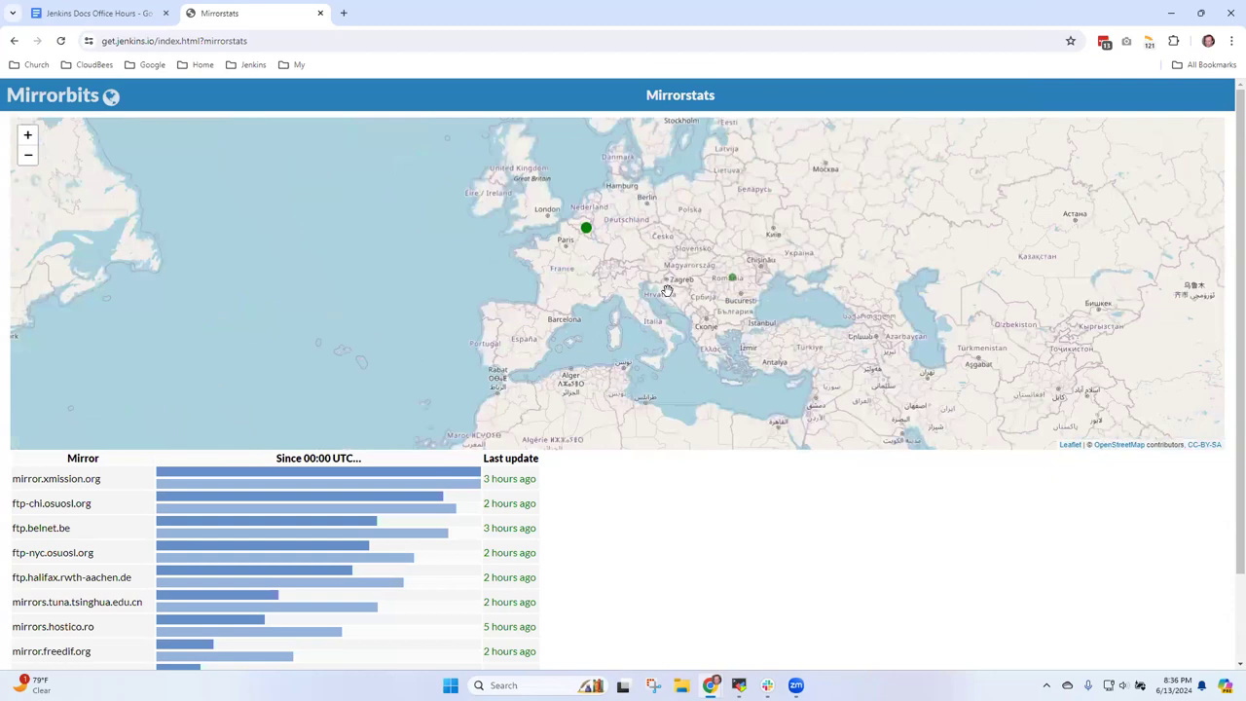
{"action": "scroll", "coordinate": [719, 280], "scroll_direction": "up", "scroll_amount": 1}
{"action": "scroll", "coordinate": [719, 280], "scroll_direction": "up", "scroll_amount": 1}
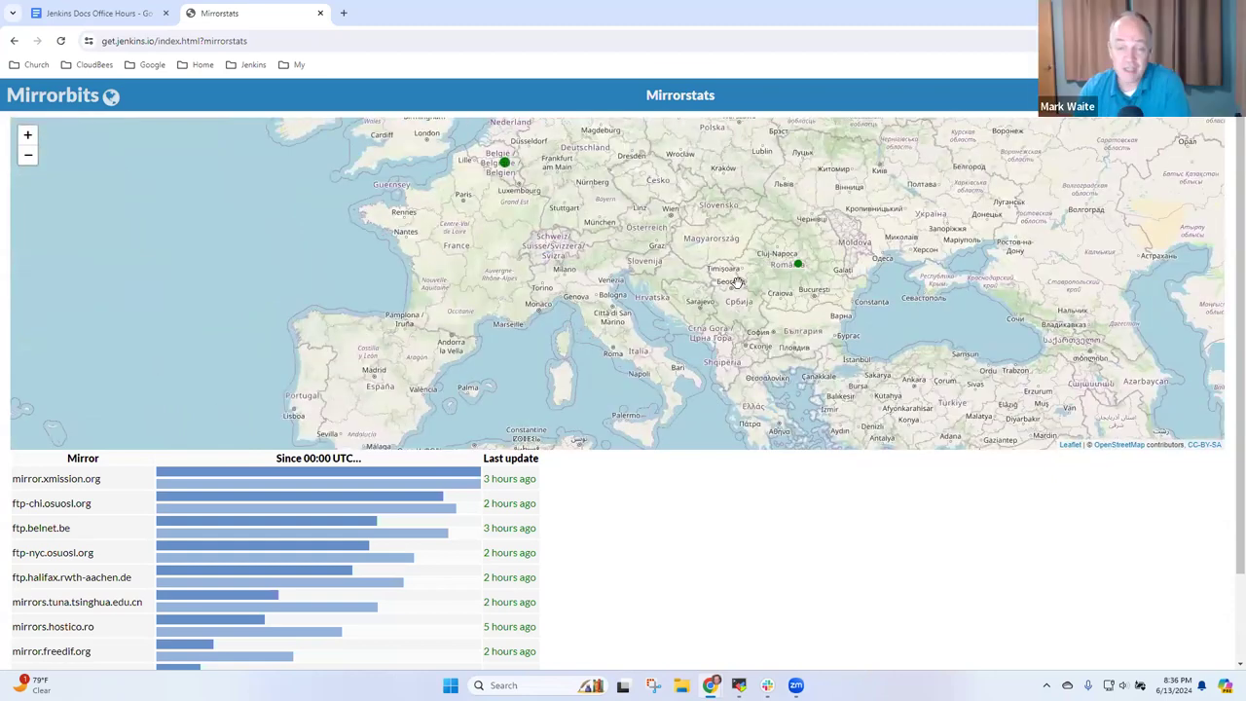
Pan the map east toward Belarus and Ukraine and scroll through the mirror table.
{"action": "left_click_drag", "start_coordinate": [738, 282], "coordinate": [591, 376]}
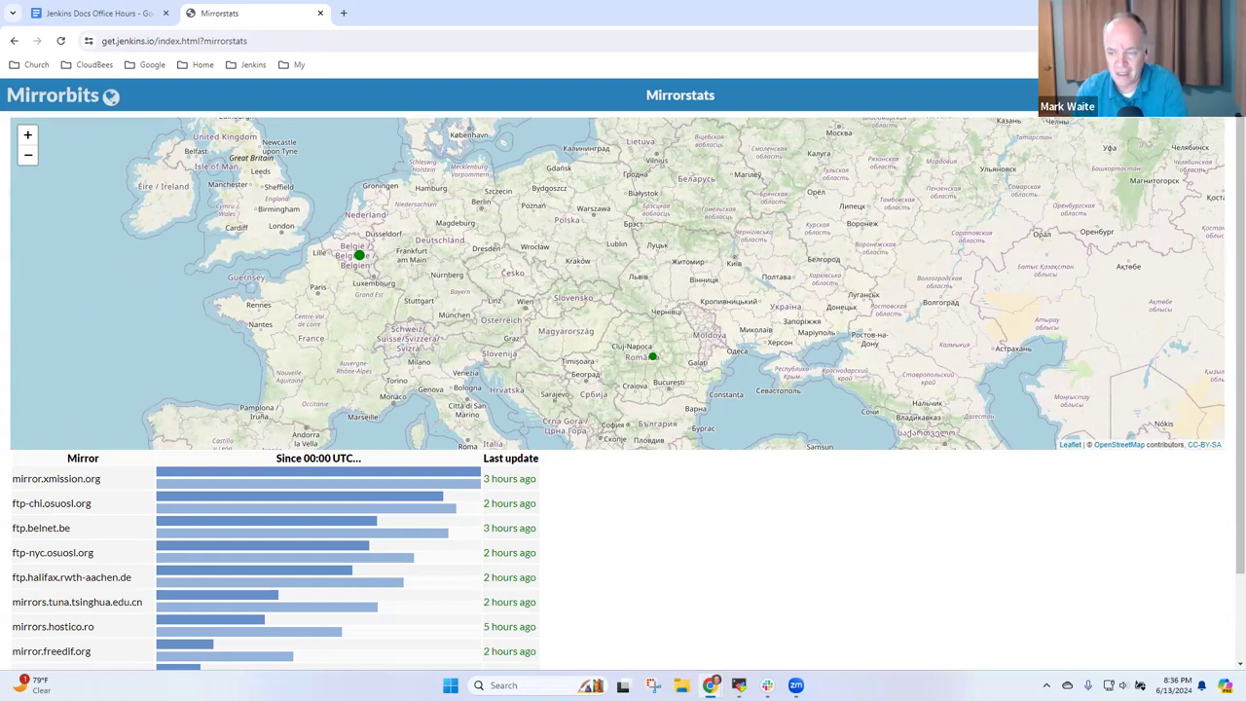
{"action": "scroll", "coordinate": [1227, 614], "scroll_direction": "down", "scroll_amount": 2}
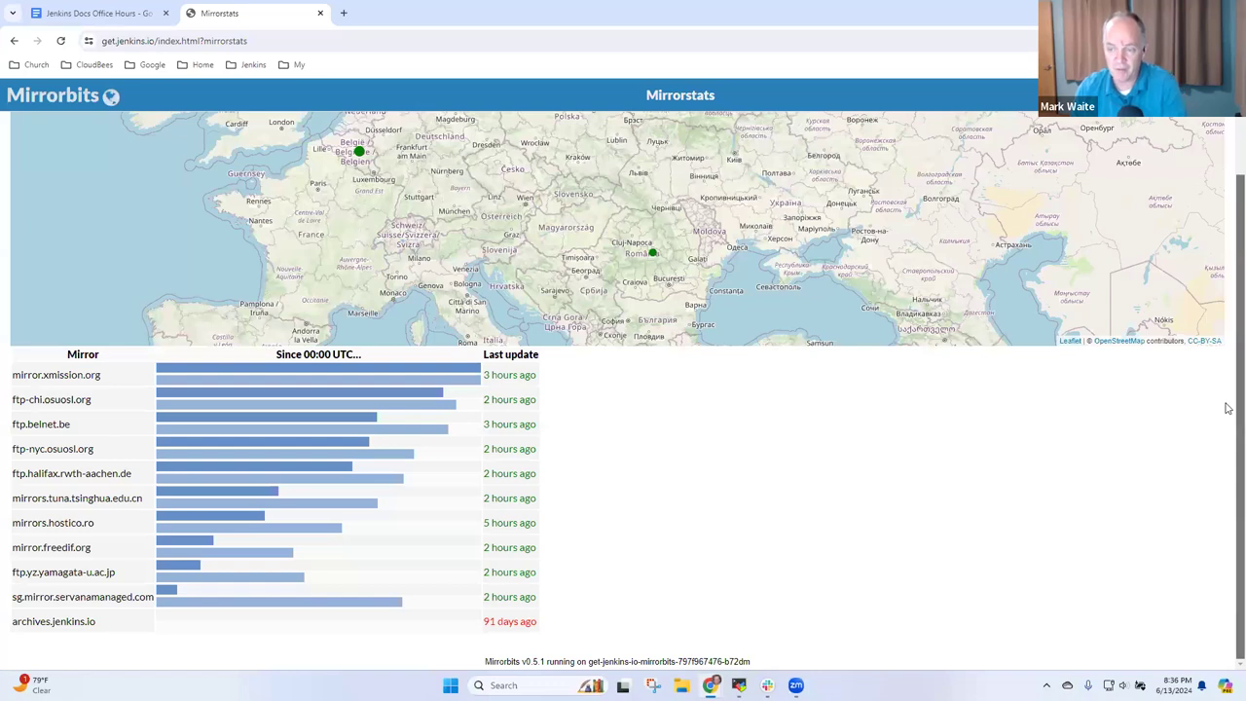
{"action": "scroll", "coordinate": [1227, 409], "scroll_direction": "up", "scroll_amount": 2}
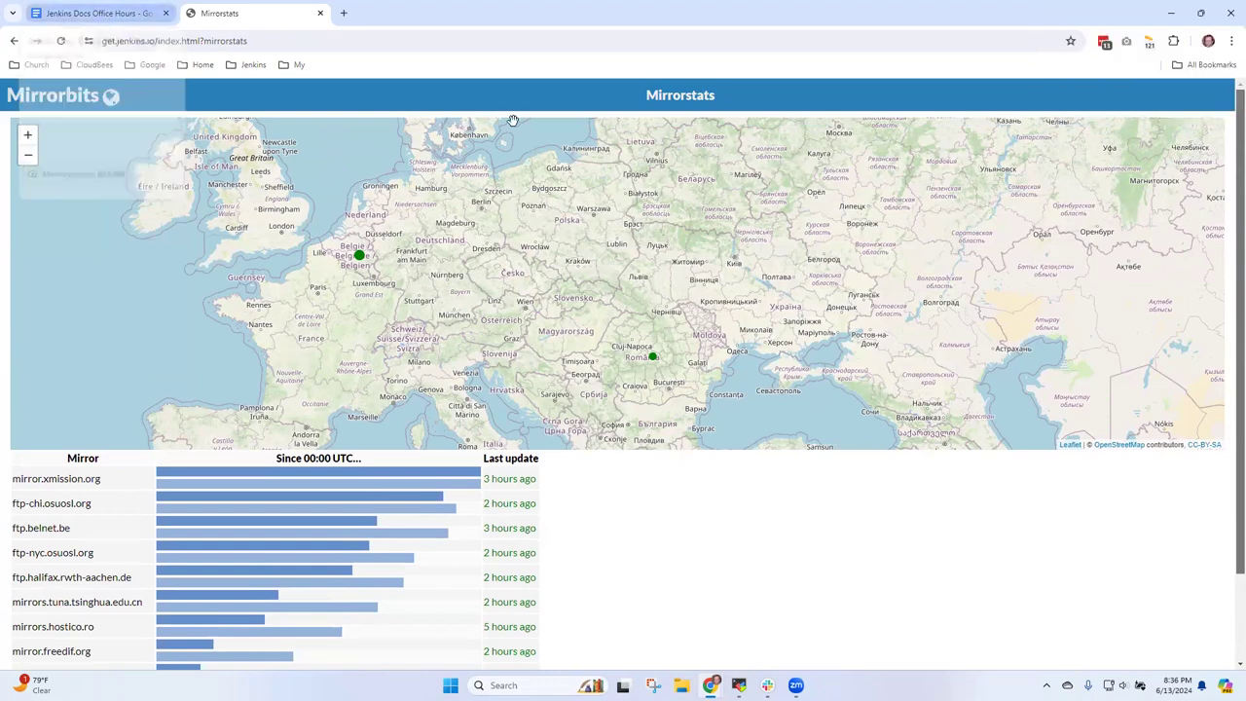
In the notes, select the Weekly 2.462 line, then narrow the selection to 'Java 17'.
{"action": "left_click", "coordinate": [104, 12]}
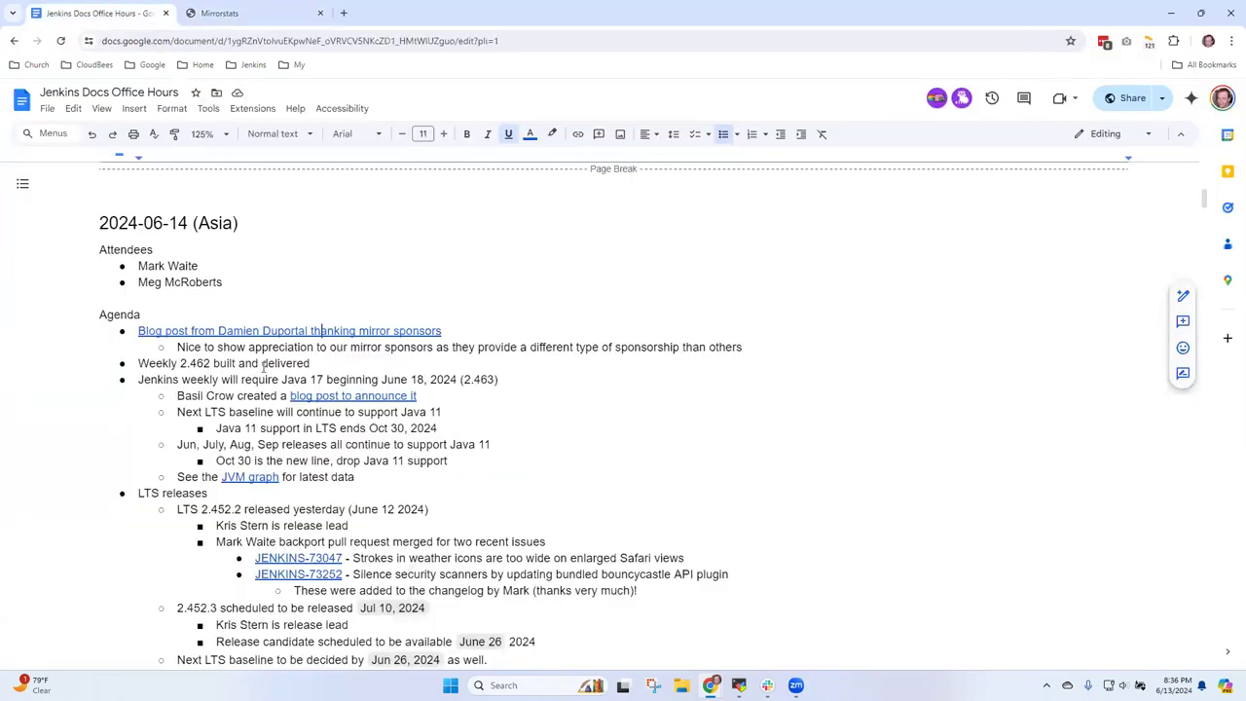
{"action": "left_click", "coordinate": [263, 367]}
{"action": "key", "text": "shift+End"}
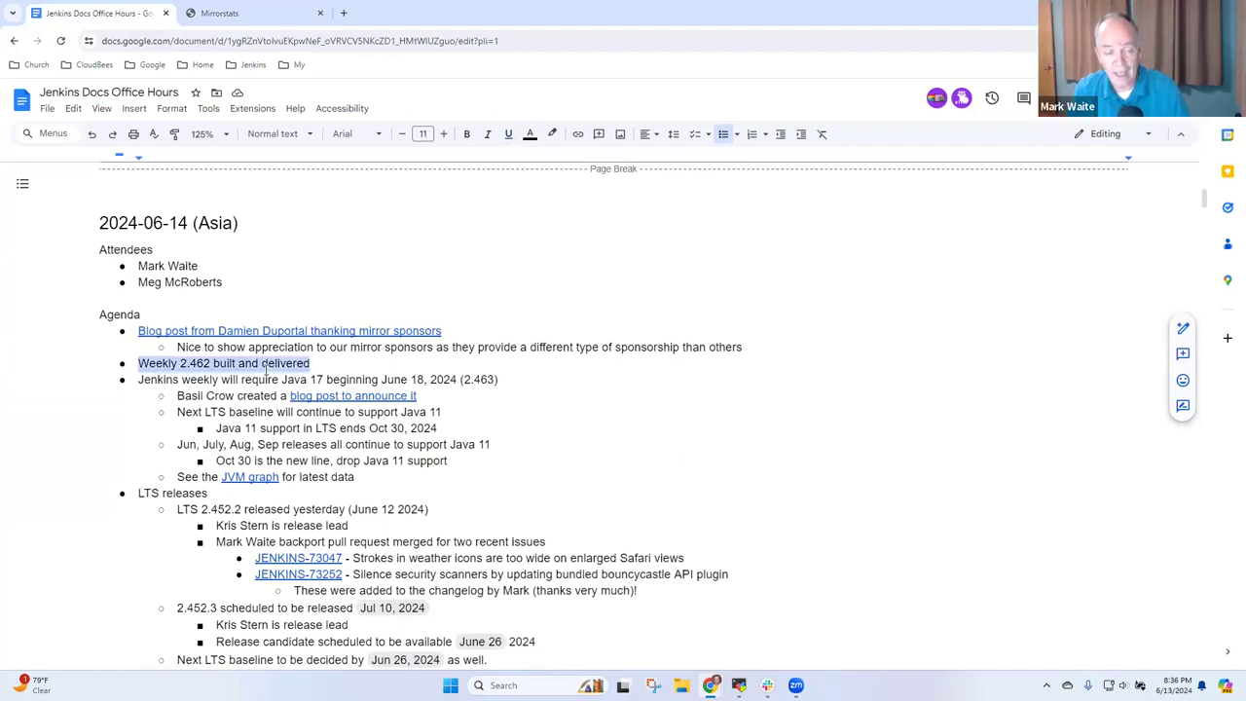
{"action": "key", "text": "Right"}
{"action": "key", "text": "shift+End"}
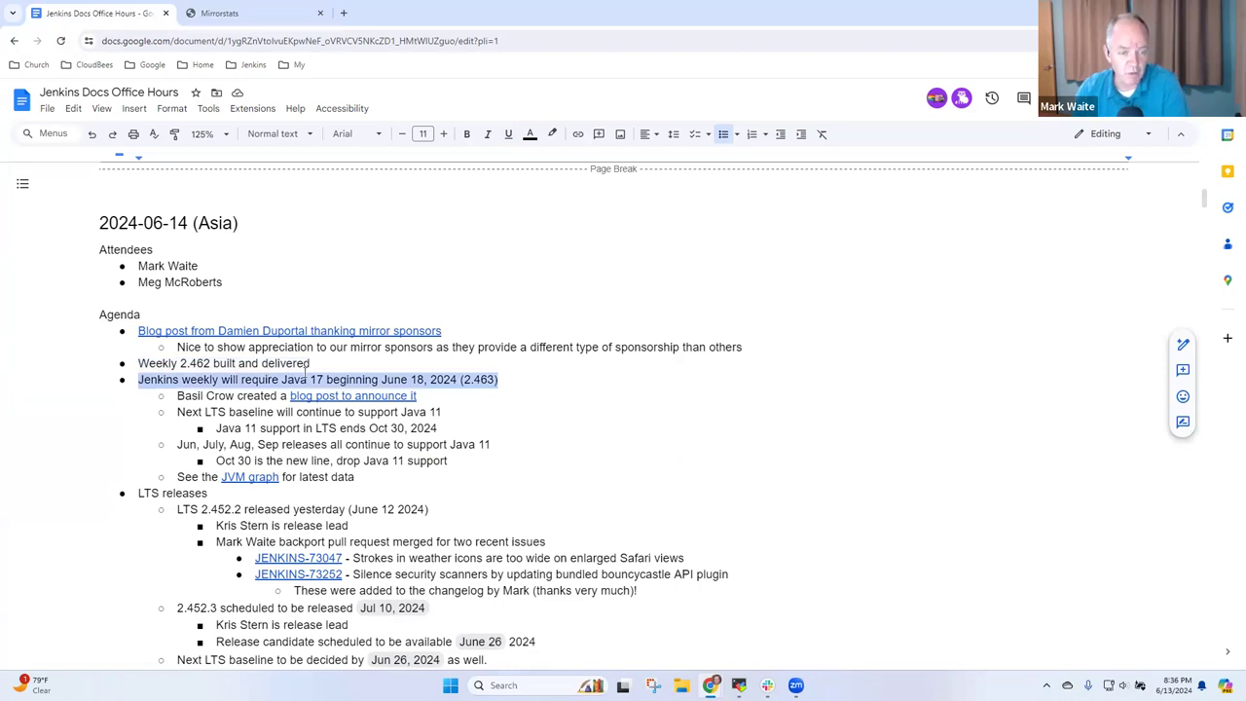
{"action": "key", "text": "Right"}
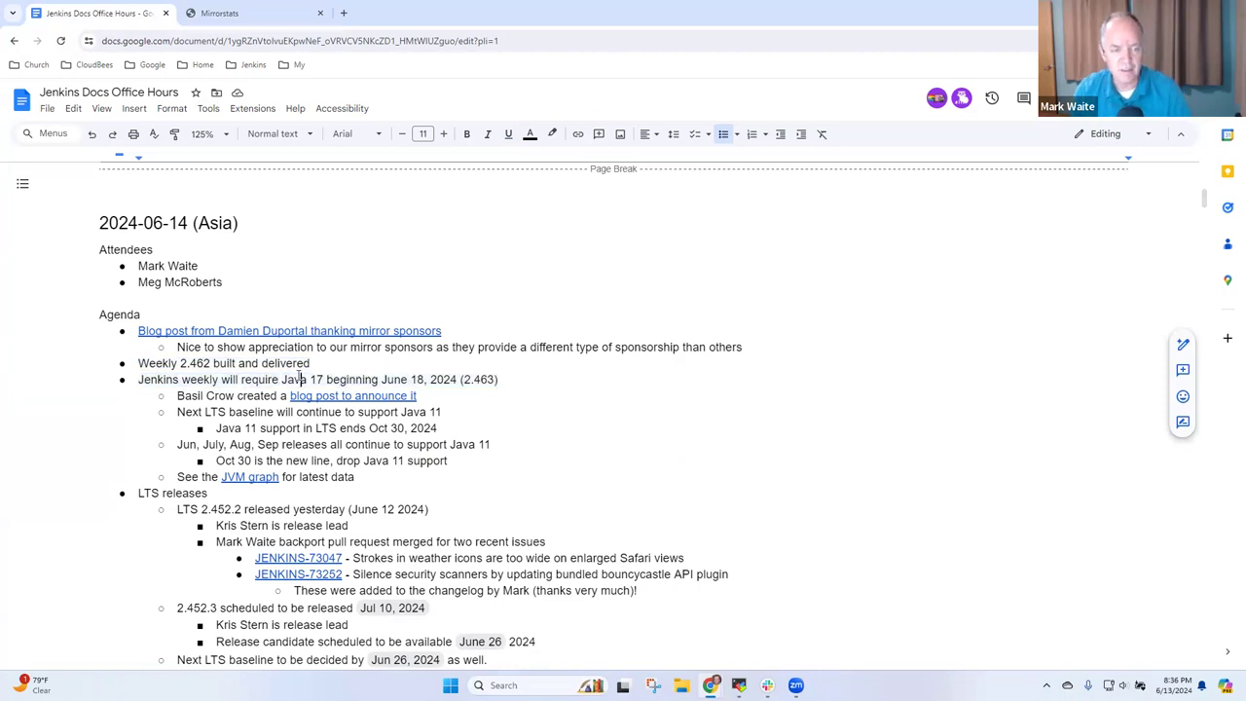
{"action": "key", "text": "ctrl+shift+Right"}
{"action": "key", "text": "ctrl+shift+Right"}
{"action": "key", "text": "ctrl+shift+Right"}
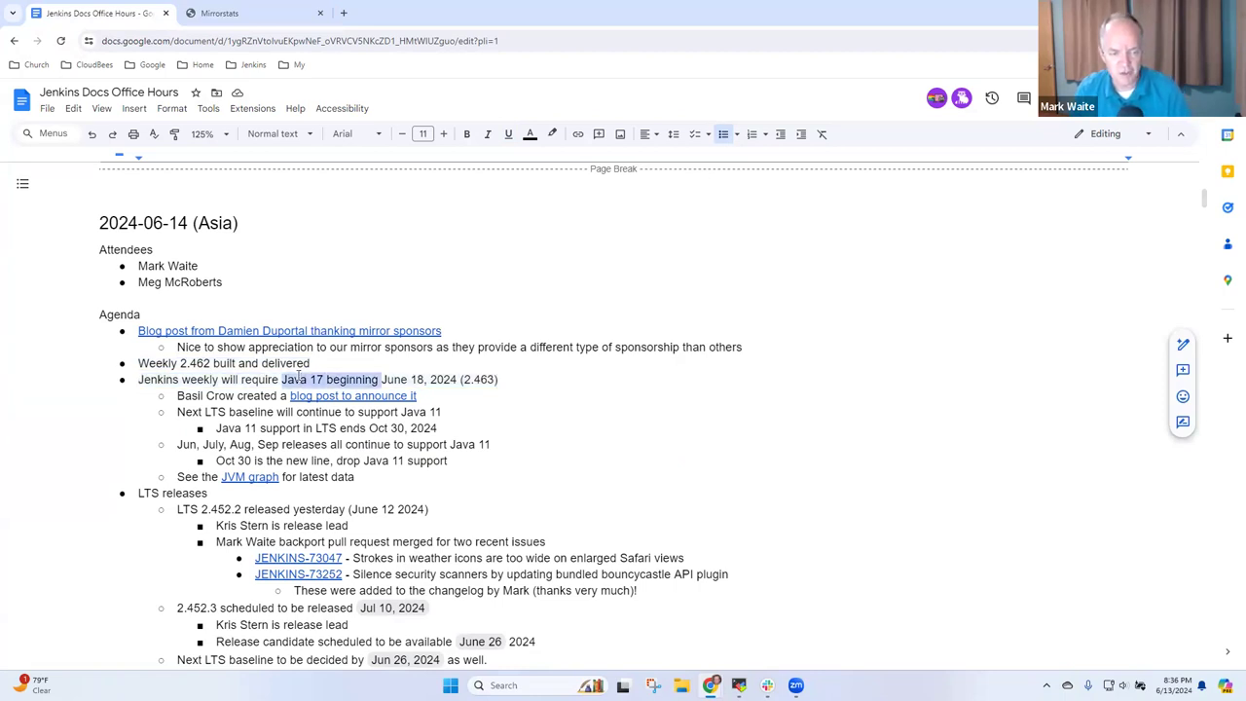
{"action": "key", "text": "ctrl+shift+Left"}
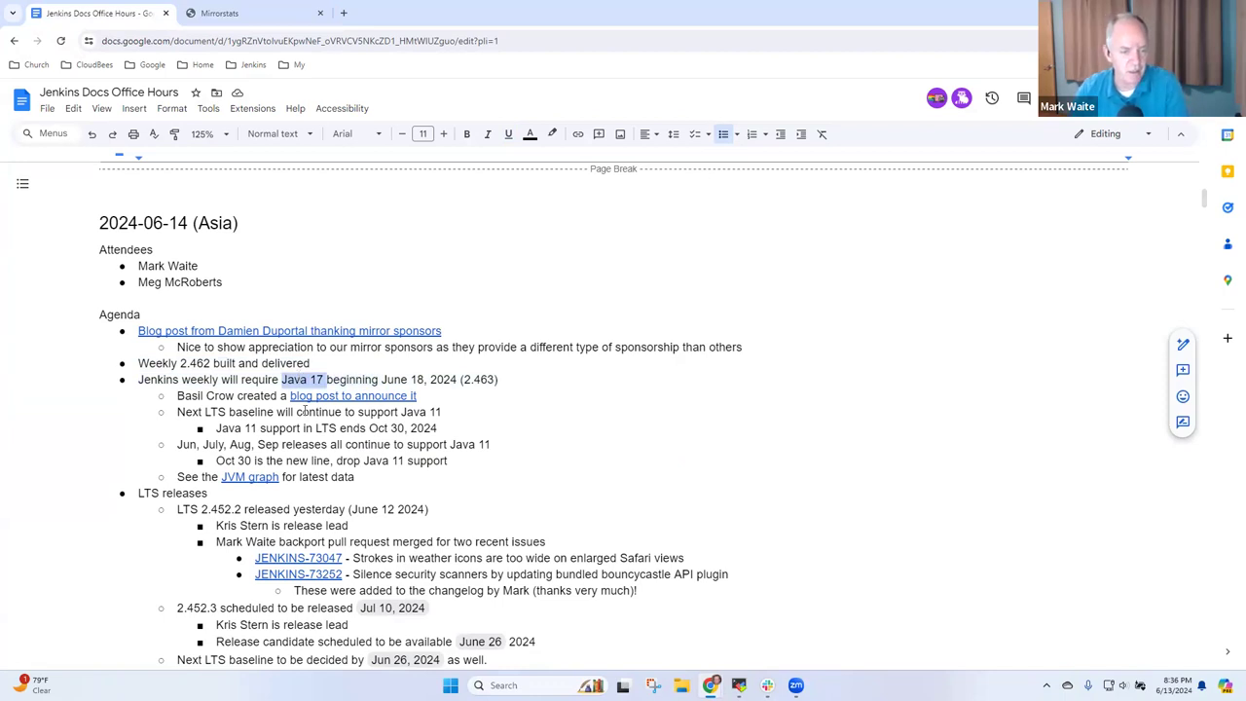
Open the Java 17 requirement blog post and scroll to its JVMs by Date chart.
{"action": "mouse_move", "coordinate": [350, 401]}
{"action": "left_click", "coordinate": [381, 420]}
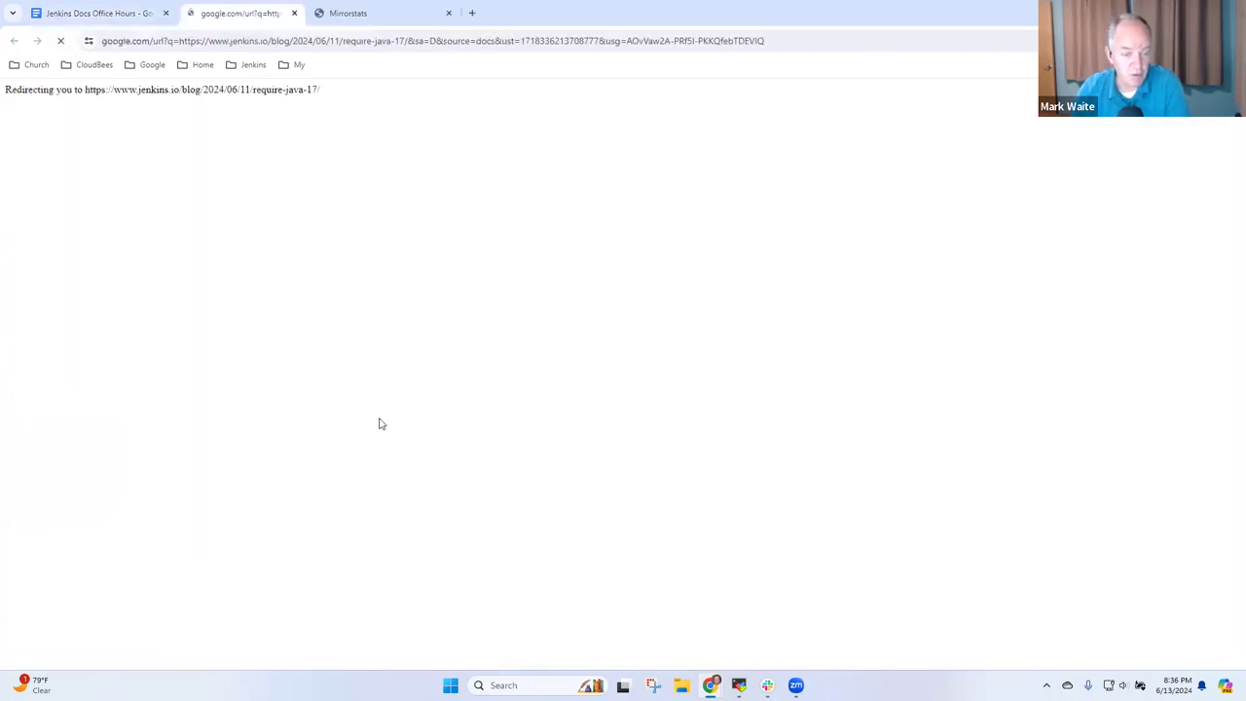
{"action": "scroll", "coordinate": [756, 393], "scroll_direction": "down", "scroll_amount": 7}
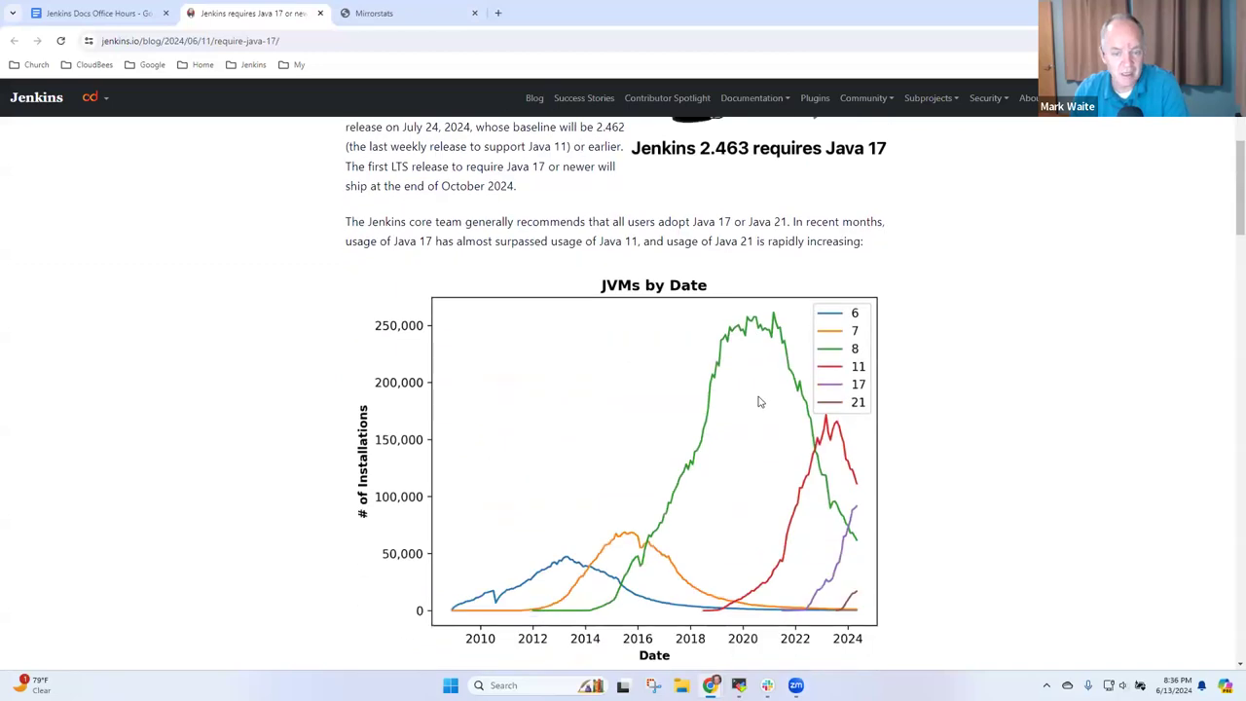
{"action": "scroll", "coordinate": [760, 416], "scroll_direction": "up", "scroll_amount": 8}
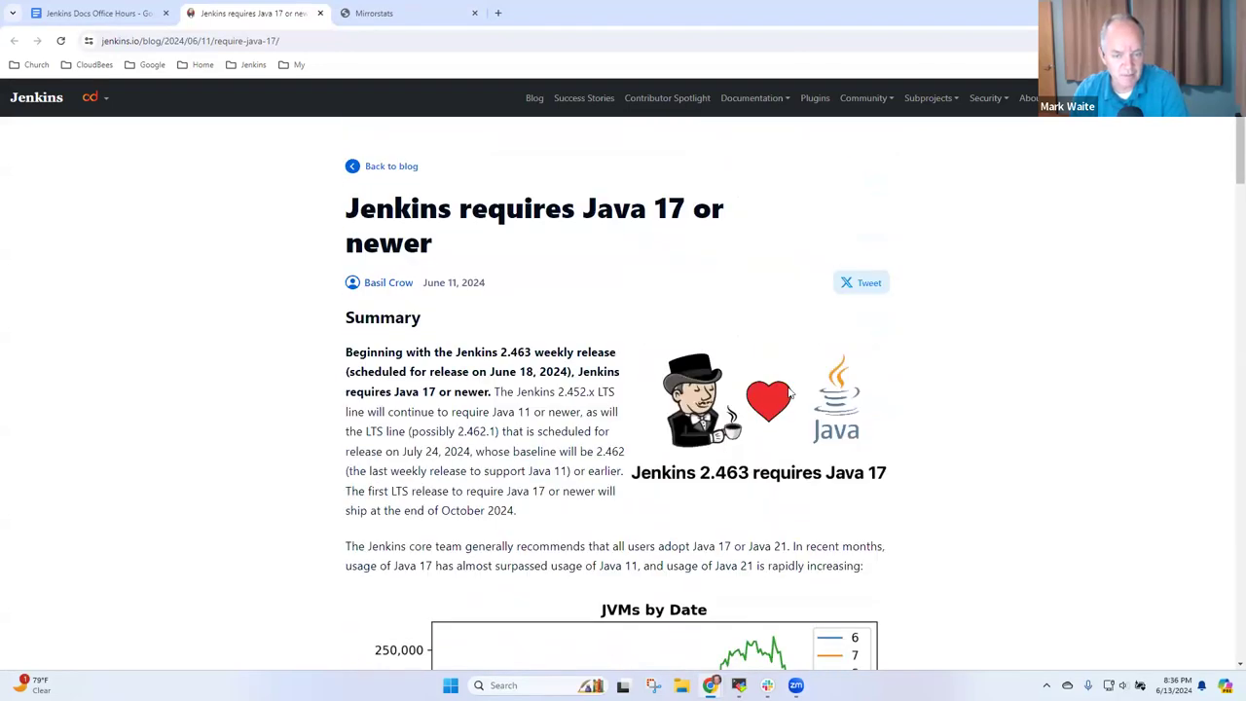
{"action": "scroll", "coordinate": [691, 400], "scroll_direction": "down", "scroll_amount": 7}
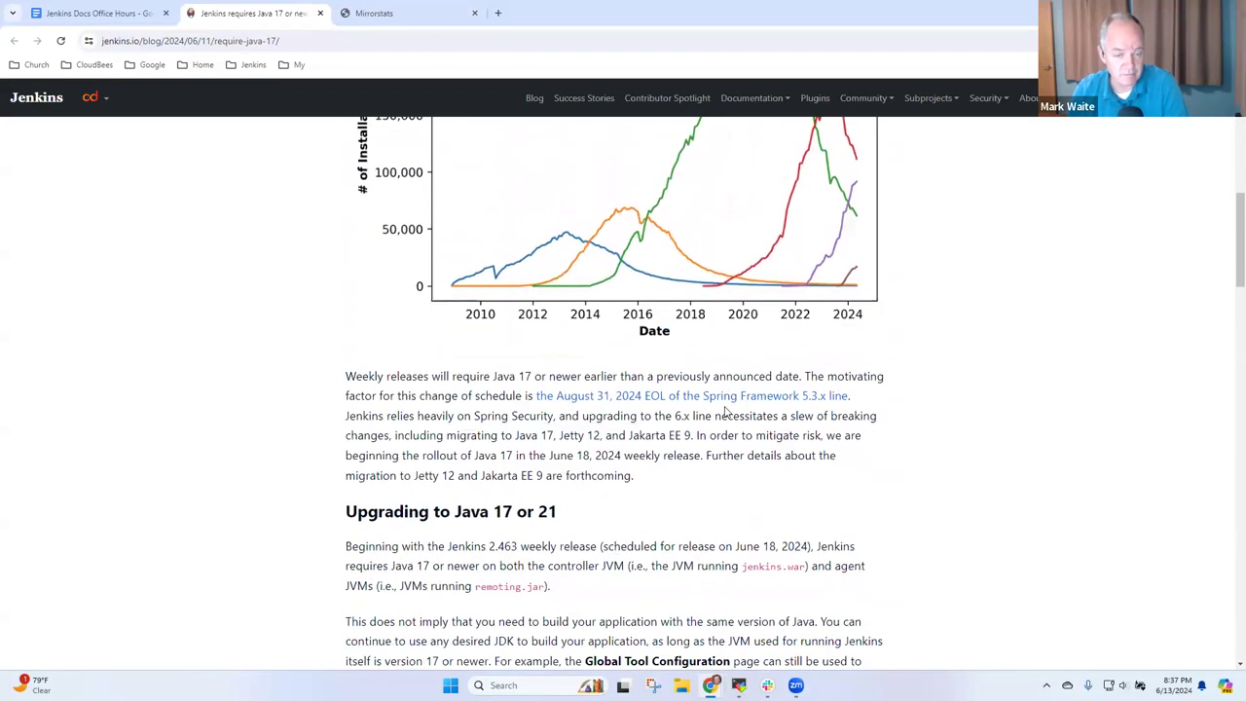
{"action": "scroll", "coordinate": [637, 289], "scroll_direction": "up", "scroll_amount": 7}
{"action": "left_click", "coordinate": [72, 13]}
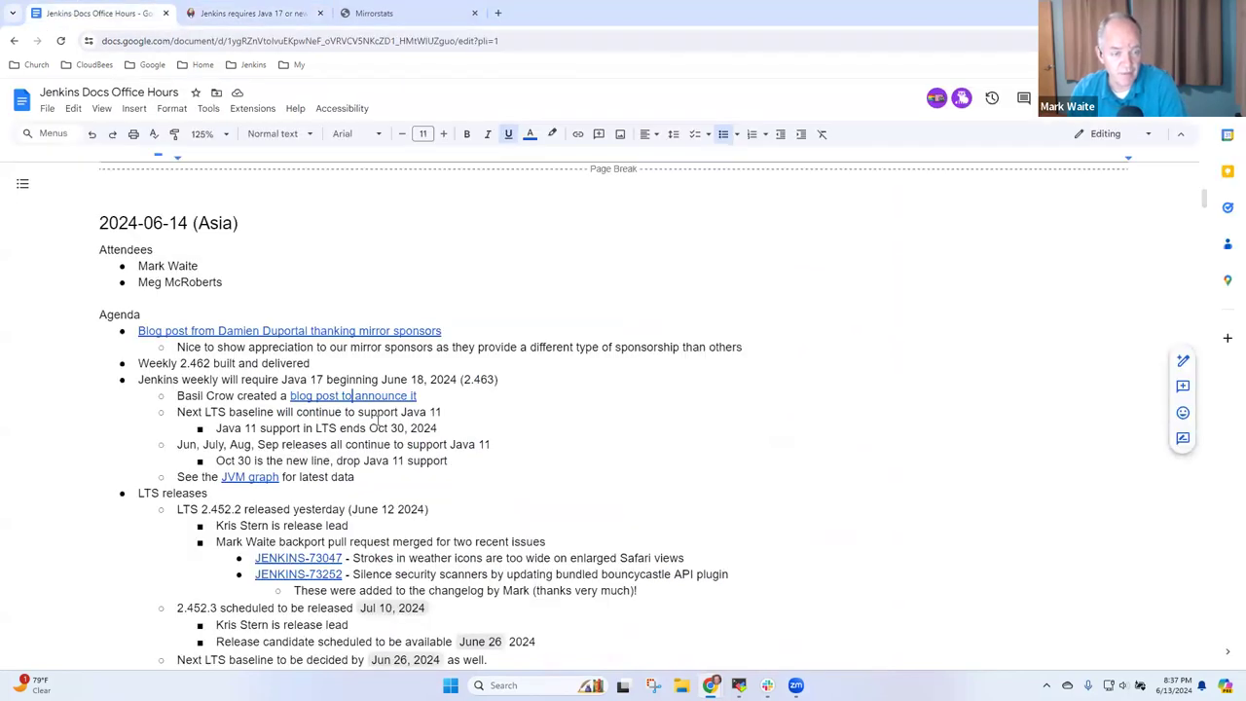
{"action": "left_click", "coordinate": [248, 13]}
{"action": "scroll", "coordinate": [689, 298], "scroll_direction": "down", "scroll_amount": 3}
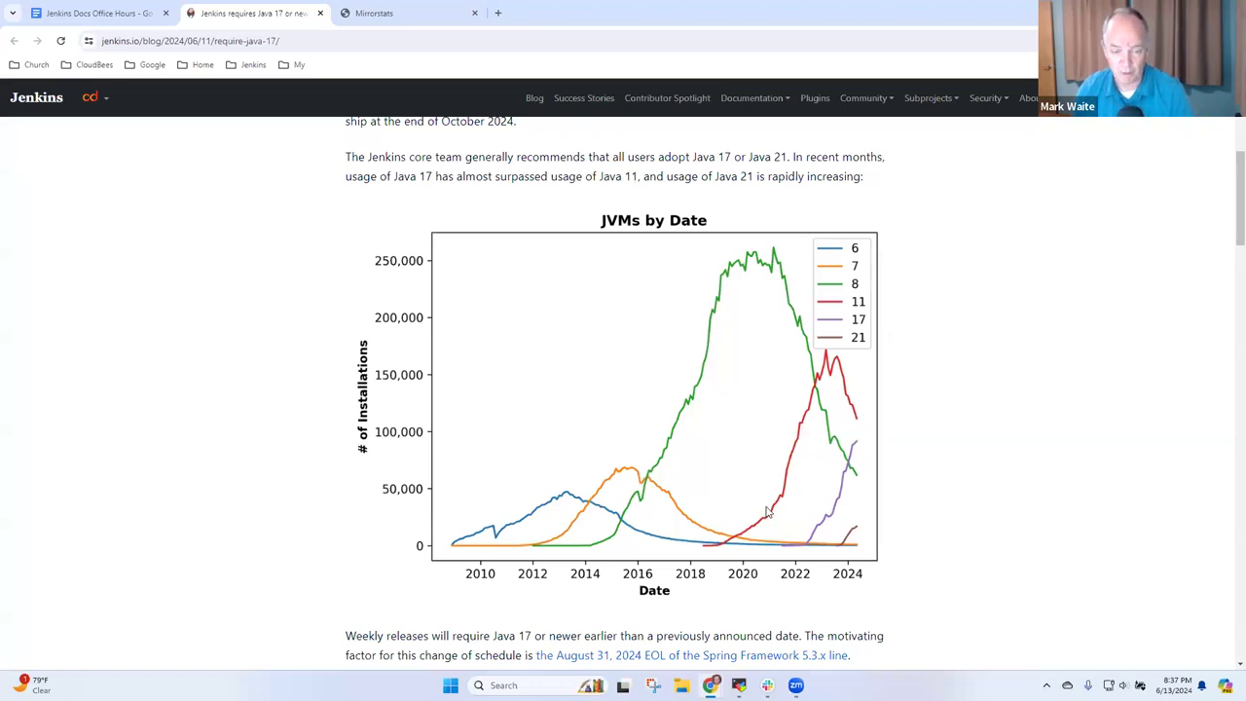
Back in the notes, select the LTS 2.452.2 release line and scroll toward the contributor spotlight link.
{"action": "left_click", "coordinate": [97, 12]}
{"action": "scroll", "coordinate": [378, 433], "scroll_direction": "down", "scroll_amount": 3}
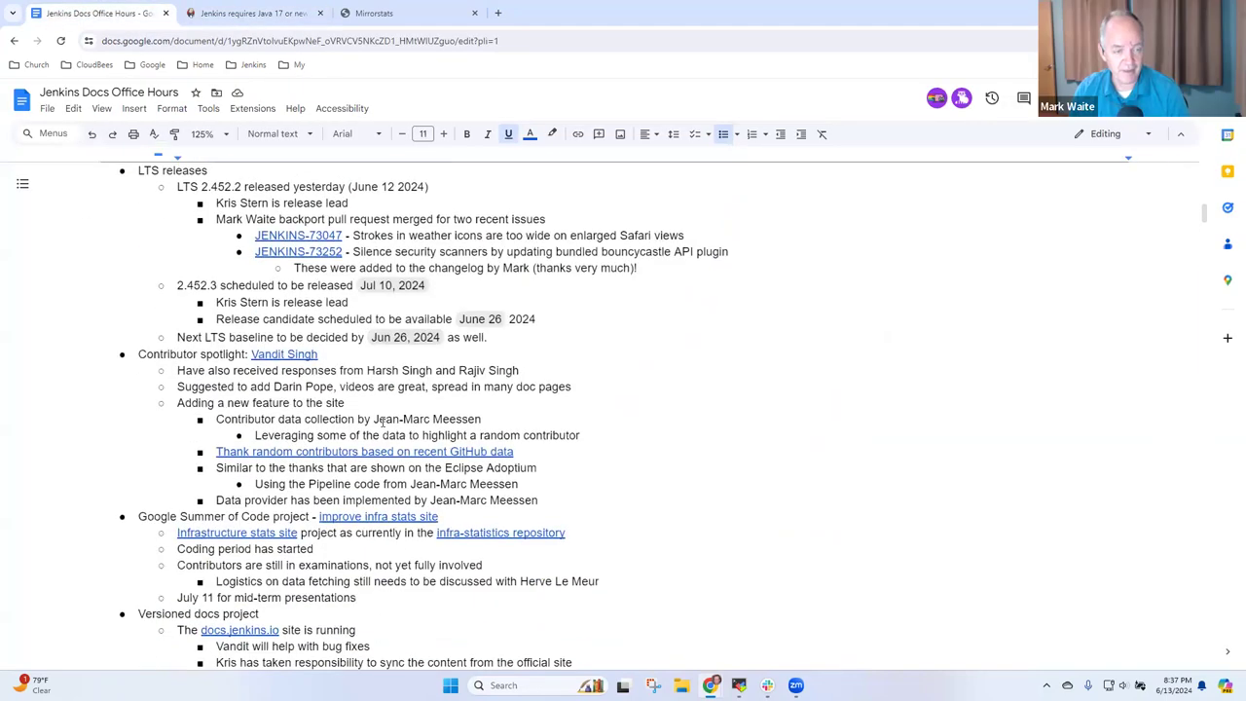
{"action": "scroll", "coordinate": [222, 202], "scroll_direction": "up", "scroll_amount": 1}
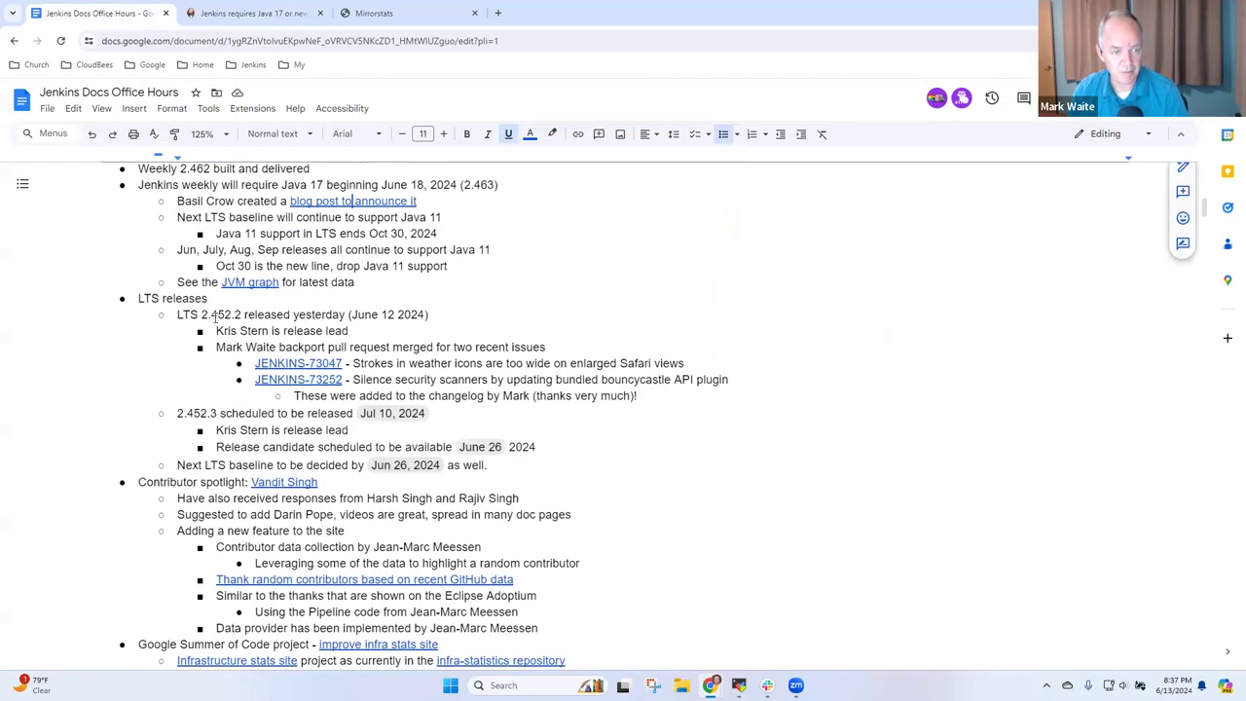
{"action": "left_click_drag", "start_coordinate": [177, 314], "coordinate": [429, 314]}
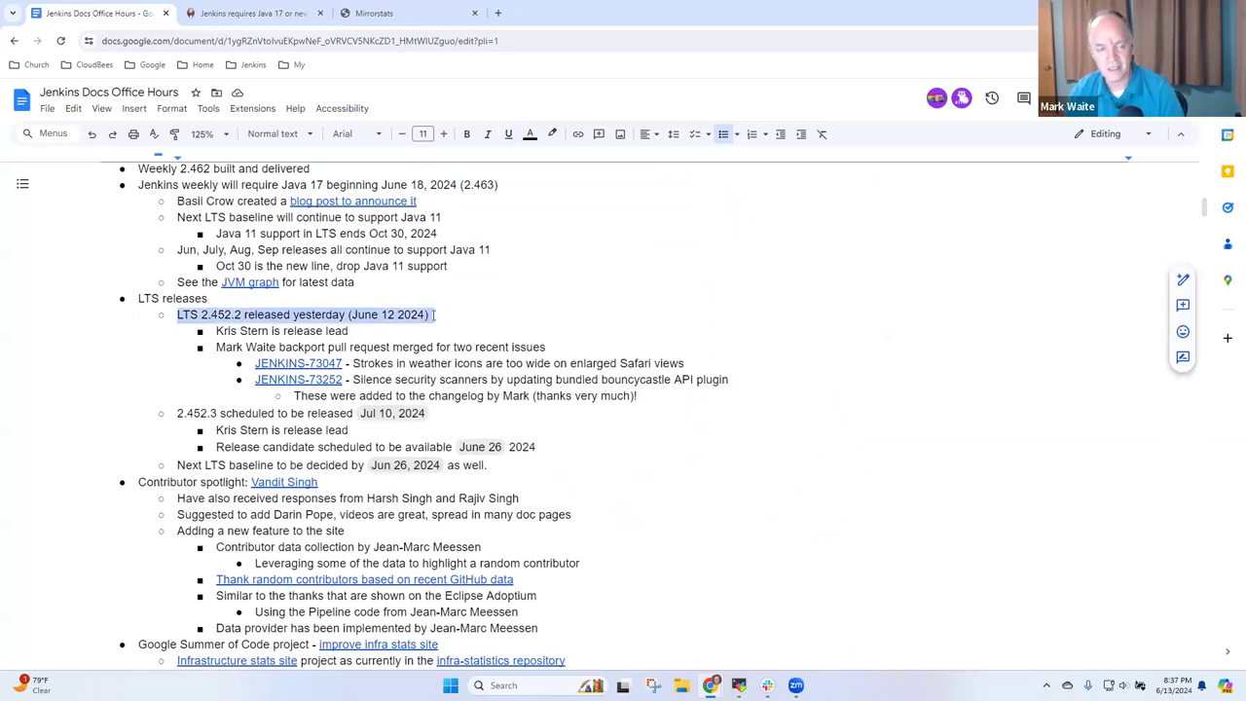
{"action": "left_click", "coordinate": [161, 390]}
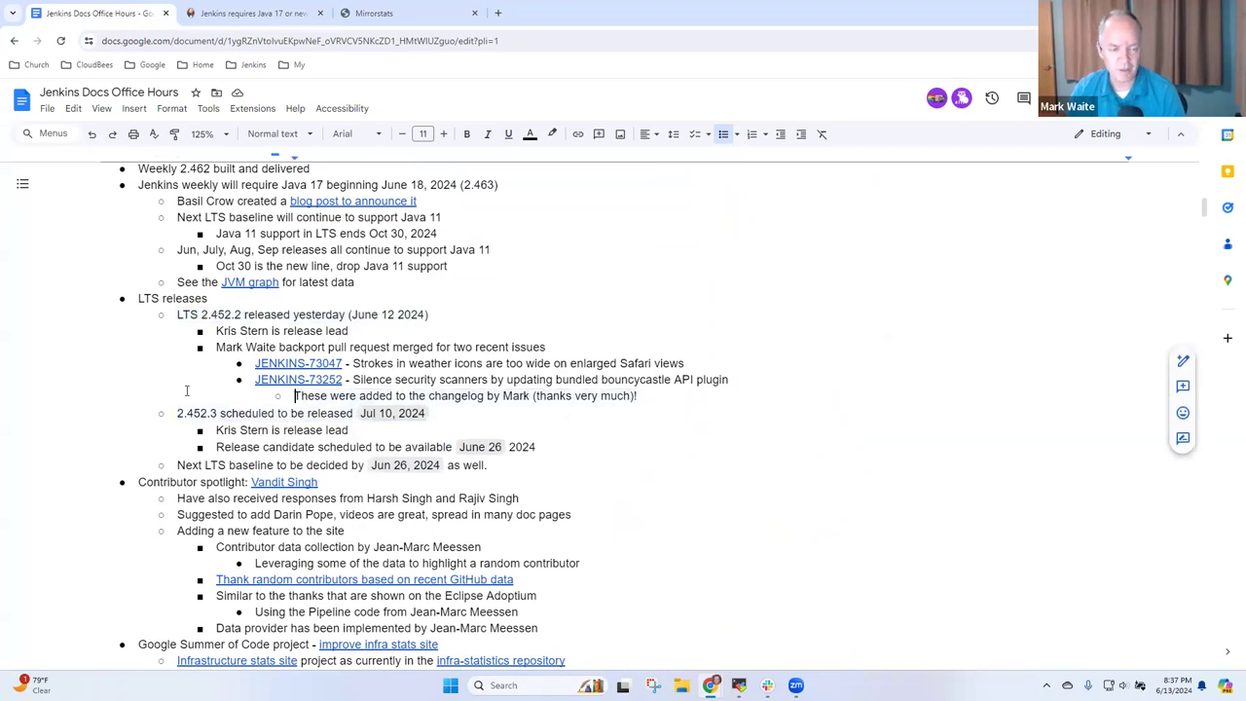
{"action": "scroll", "coordinate": [359, 463], "scroll_direction": "down", "scroll_amount": 3}
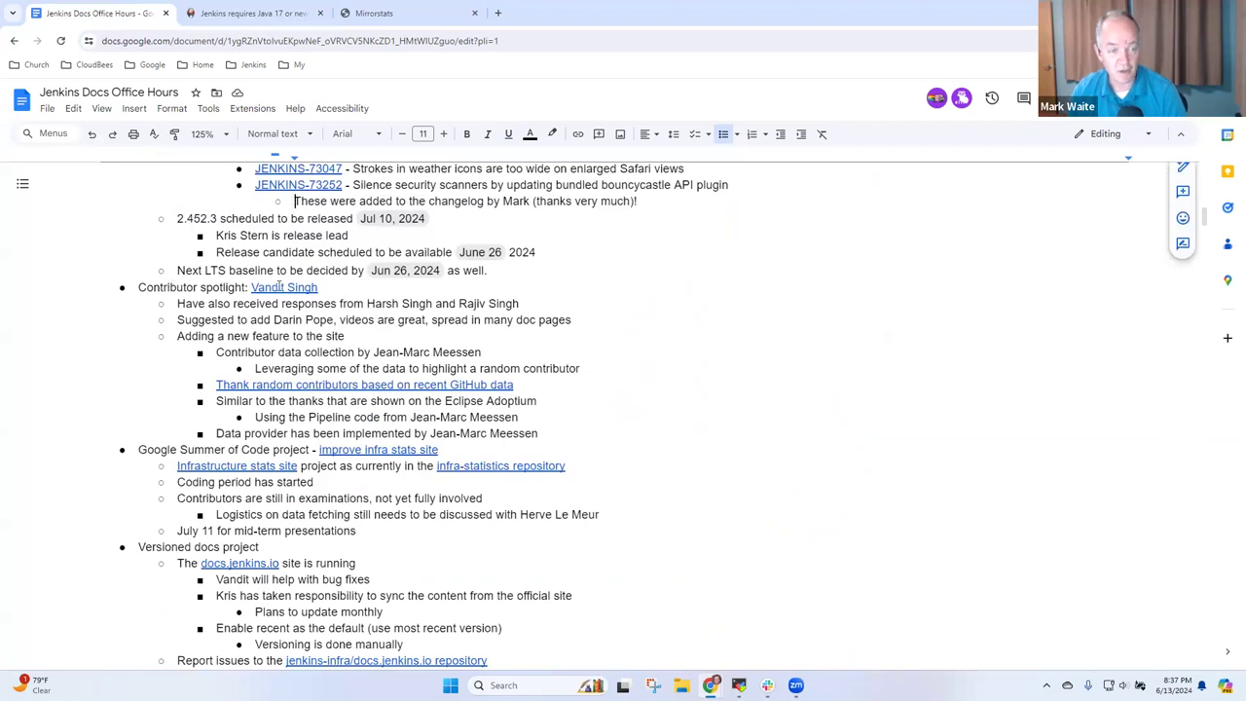
Open the linked contributor spotlight profile and scroll through its bio and Q&A.
{"action": "mouse_move", "coordinate": [282, 287]}
{"action": "left_click", "coordinate": [348, 310]}
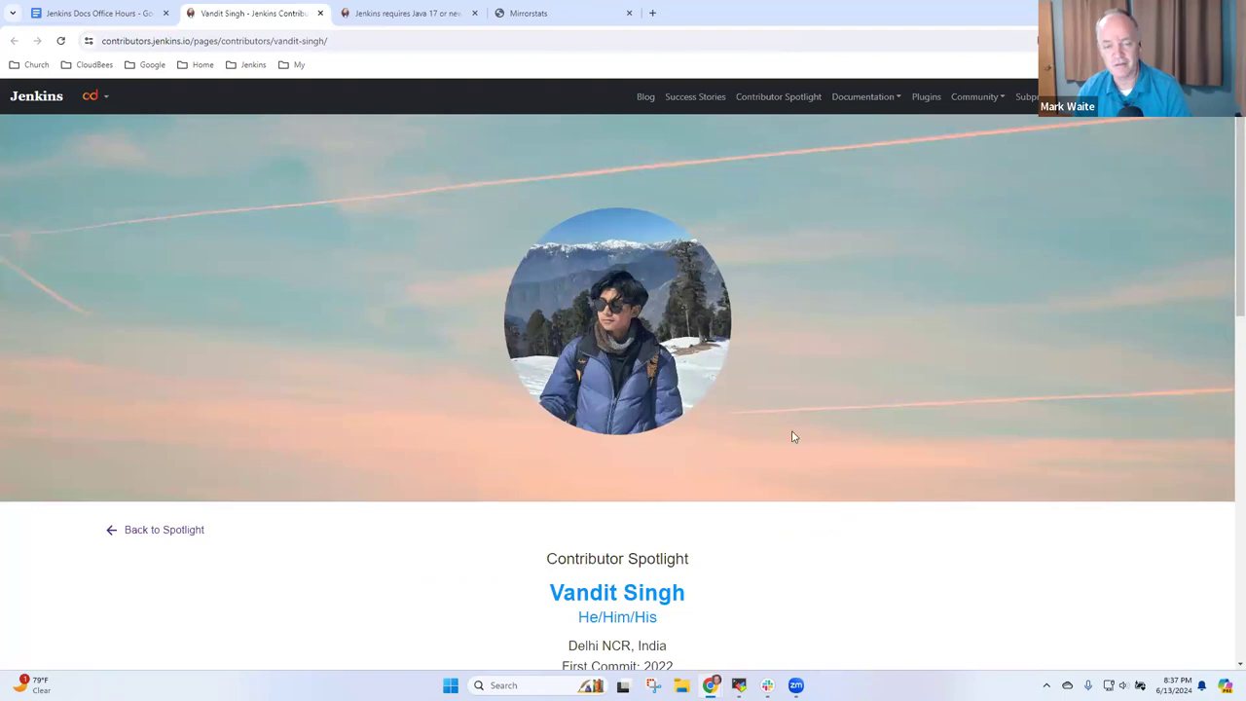
{"action": "scroll", "coordinate": [769, 452], "scroll_direction": "down", "scroll_amount": 4}
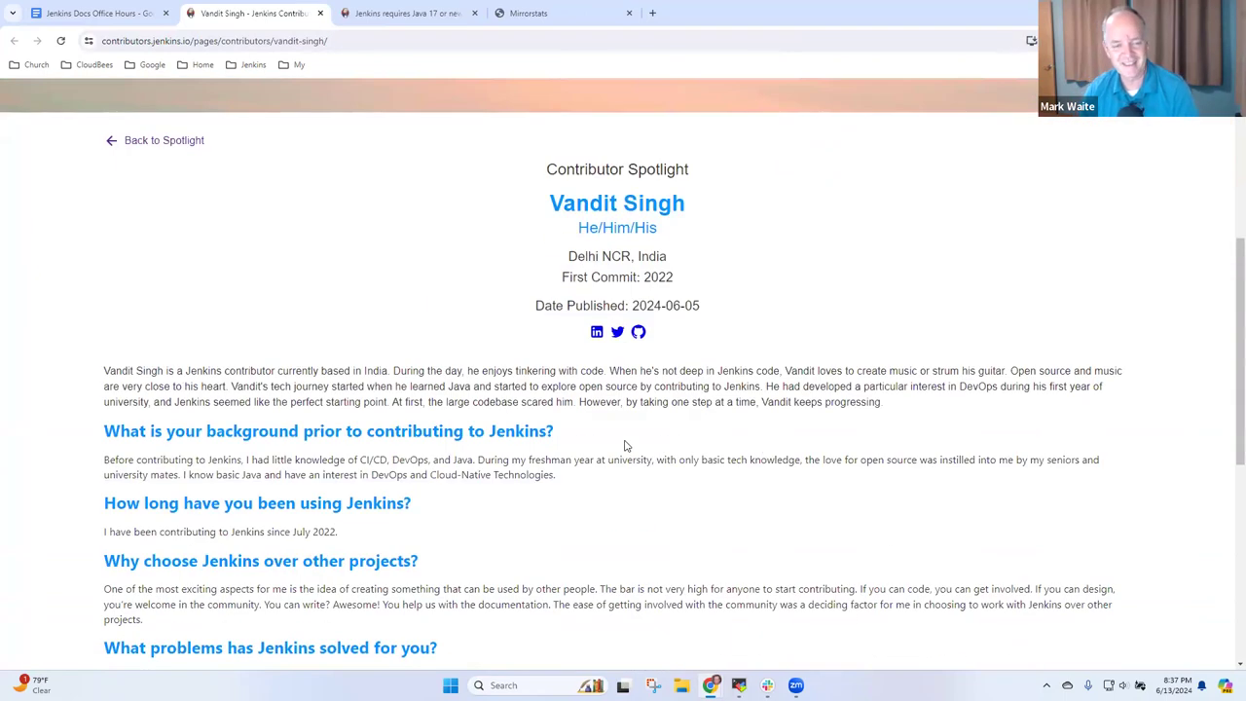
{"action": "scroll", "coordinate": [642, 440], "scroll_direction": "up", "scroll_amount": 3}
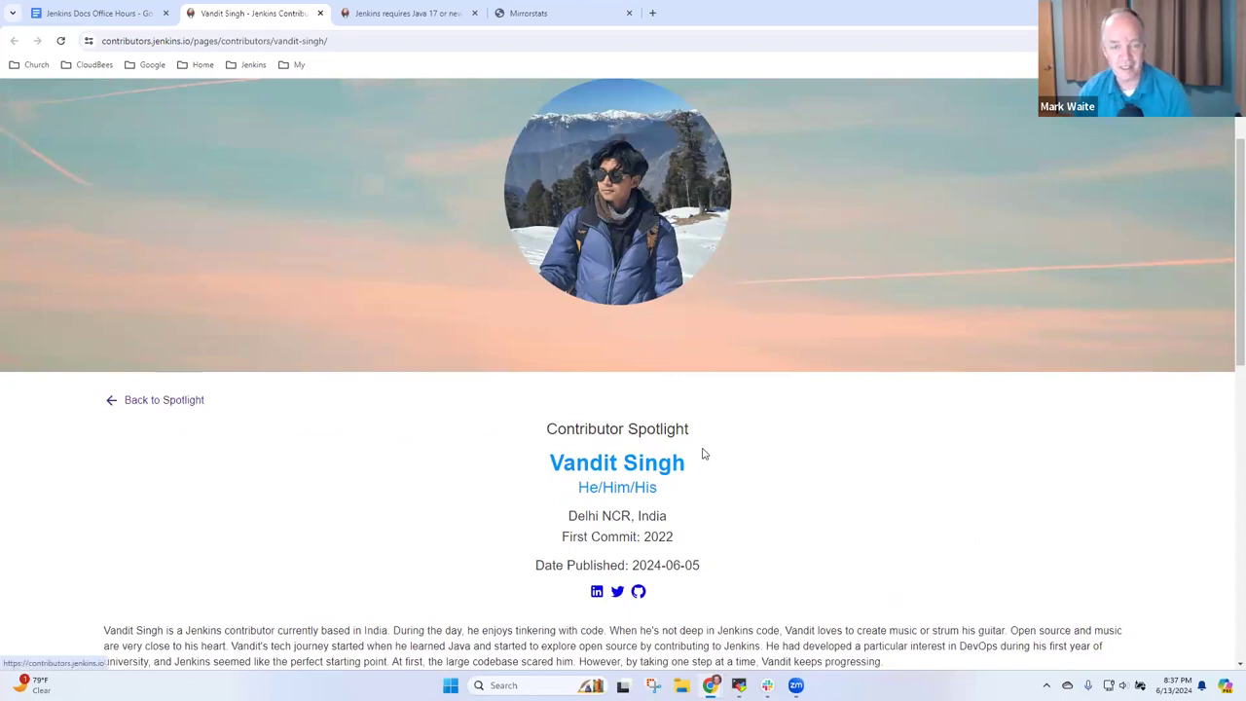
{"action": "scroll", "coordinate": [705, 453], "scroll_direction": "up", "scroll_amount": 2}
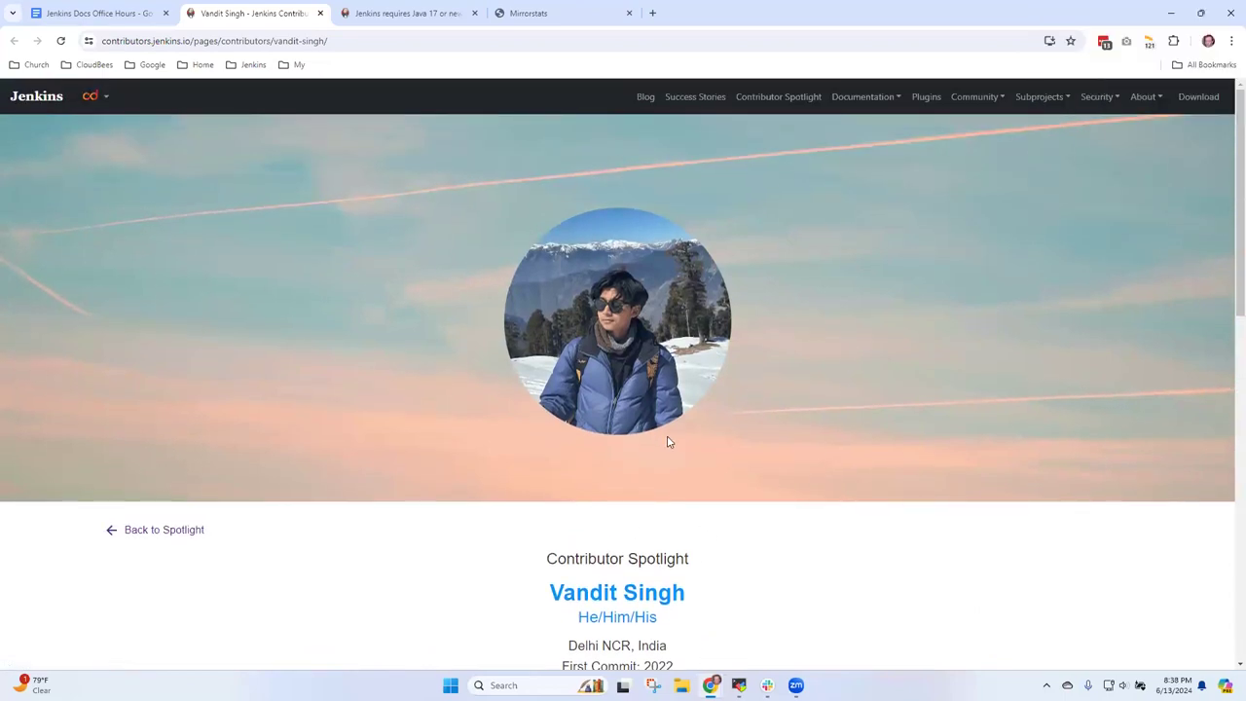
{"action": "scroll", "coordinate": [668, 440], "scroll_direction": "down", "scroll_amount": 6}
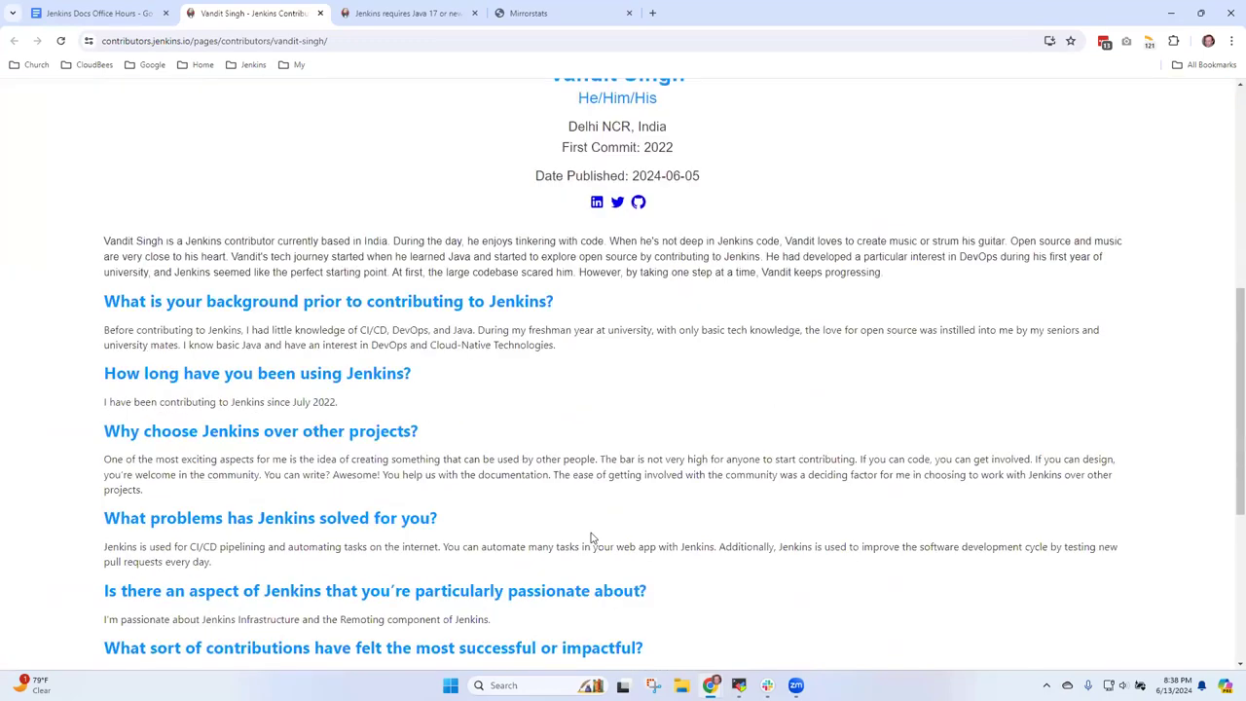
From the notes, open the docs.jenkins.io link in a new tab.
{"action": "left_click", "coordinate": [123, 16]}
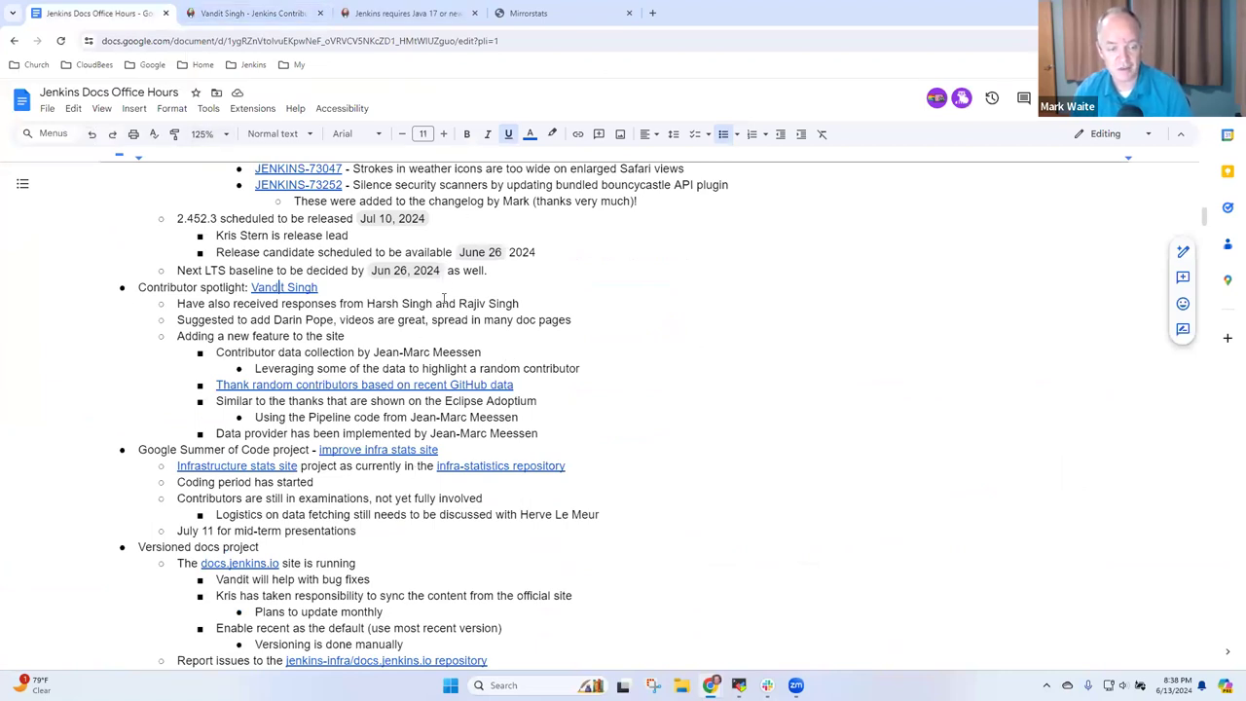
{"action": "left_click", "coordinate": [237, 565]}
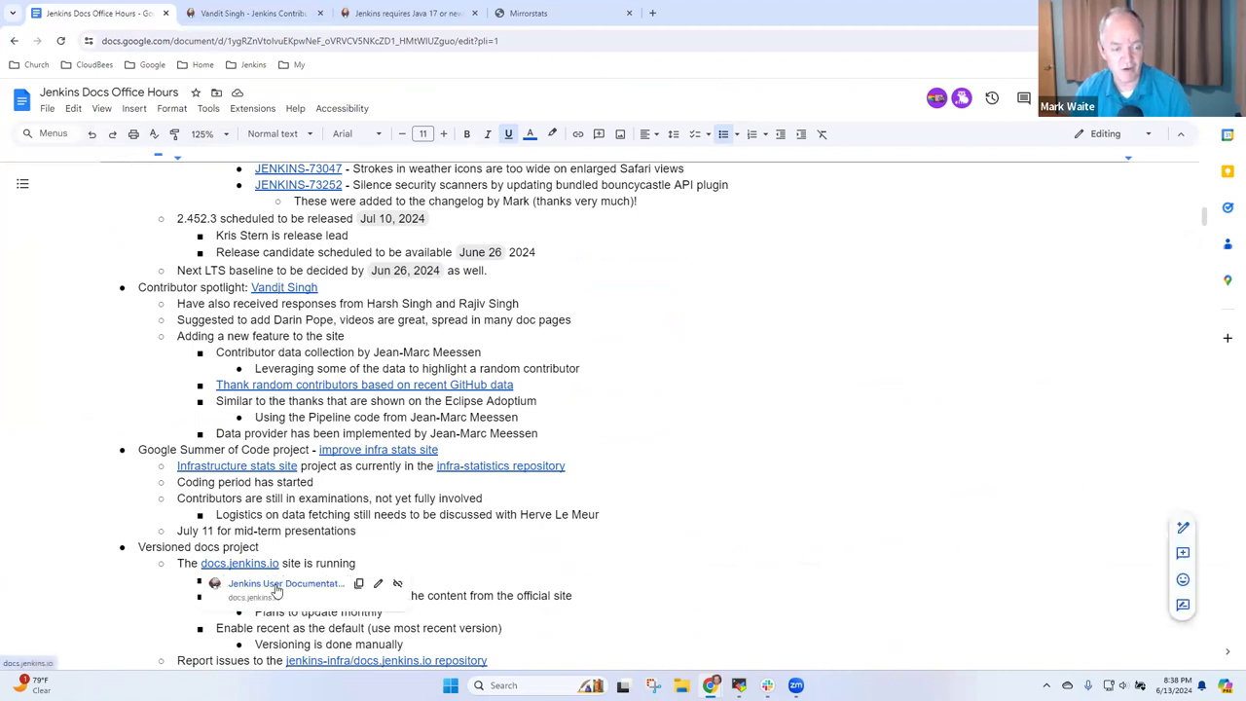
{"action": "left_click", "coordinate": [271, 584]}
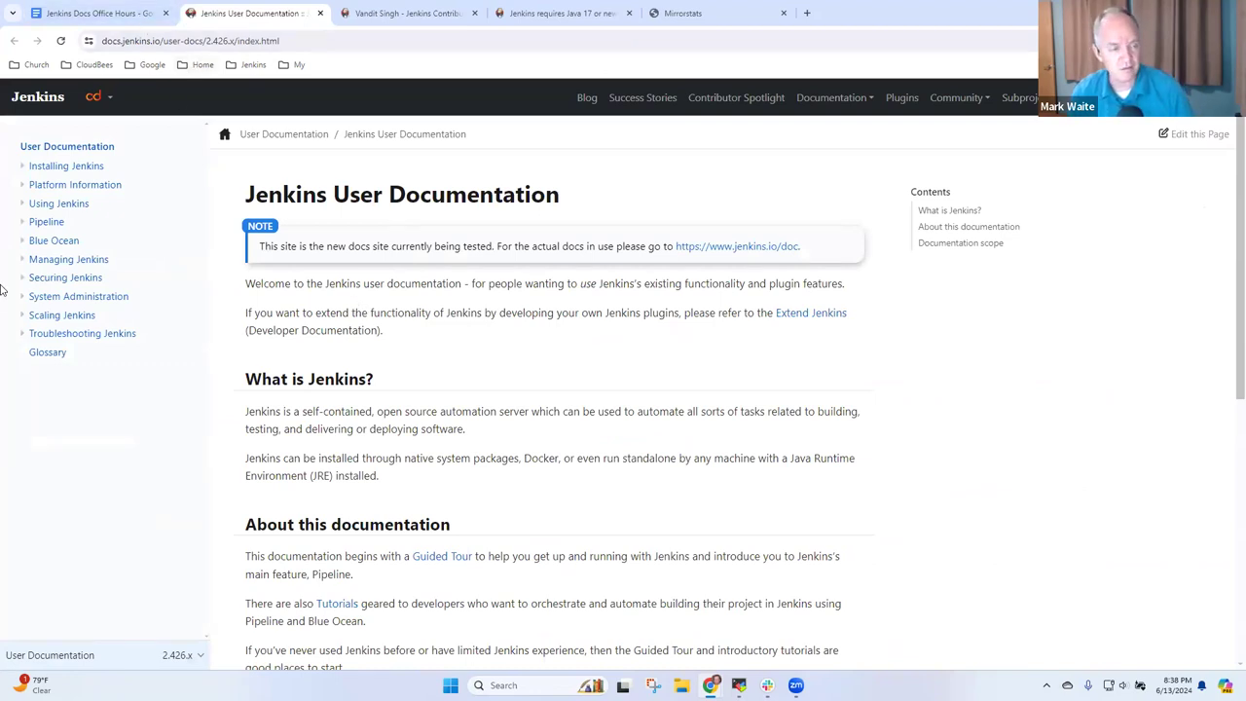
Expand Installing Jenkins in the docs sidebar and browse its subpages.
{"action": "left_click", "coordinate": [21, 166]}
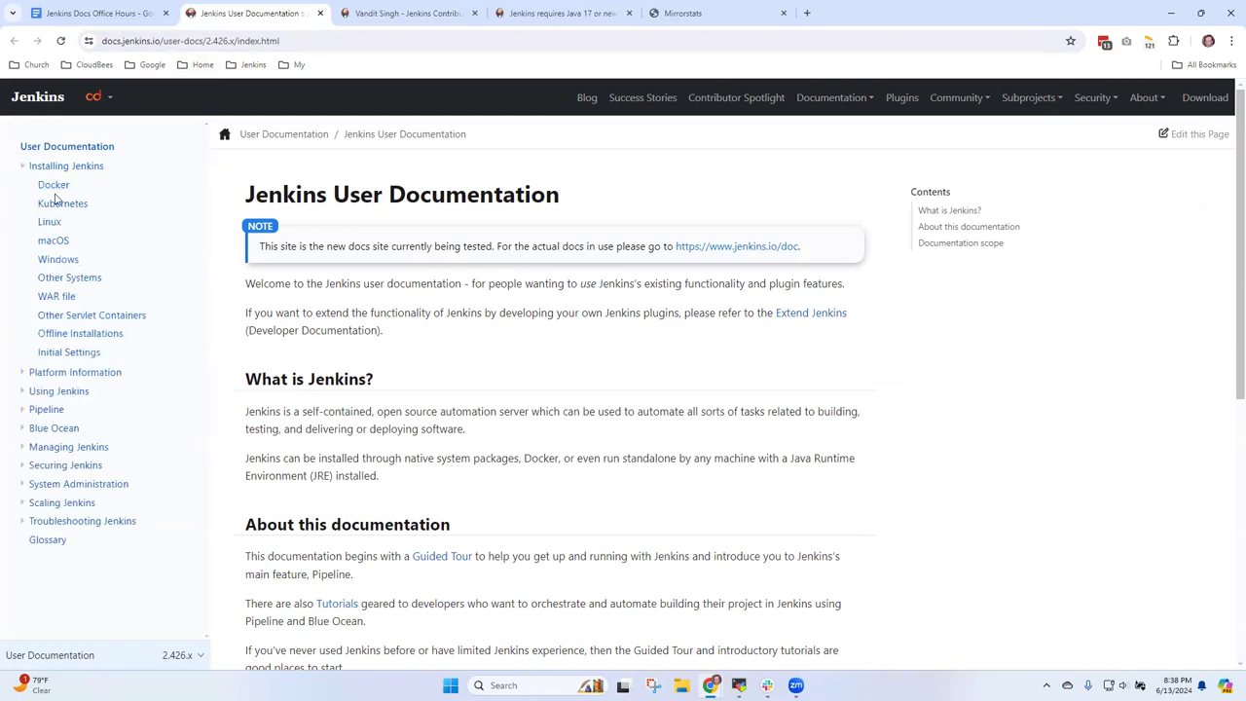
{"action": "left_click", "coordinate": [67, 202]}
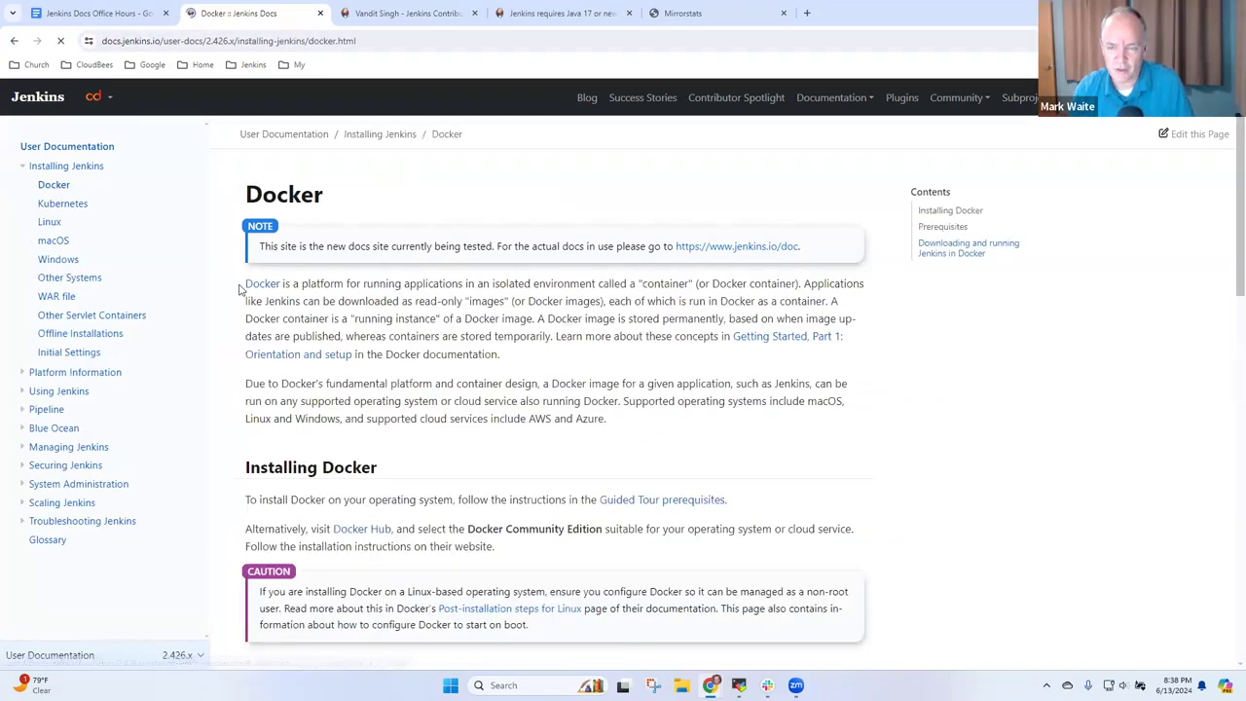
{"action": "left_click", "coordinate": [56, 259]}
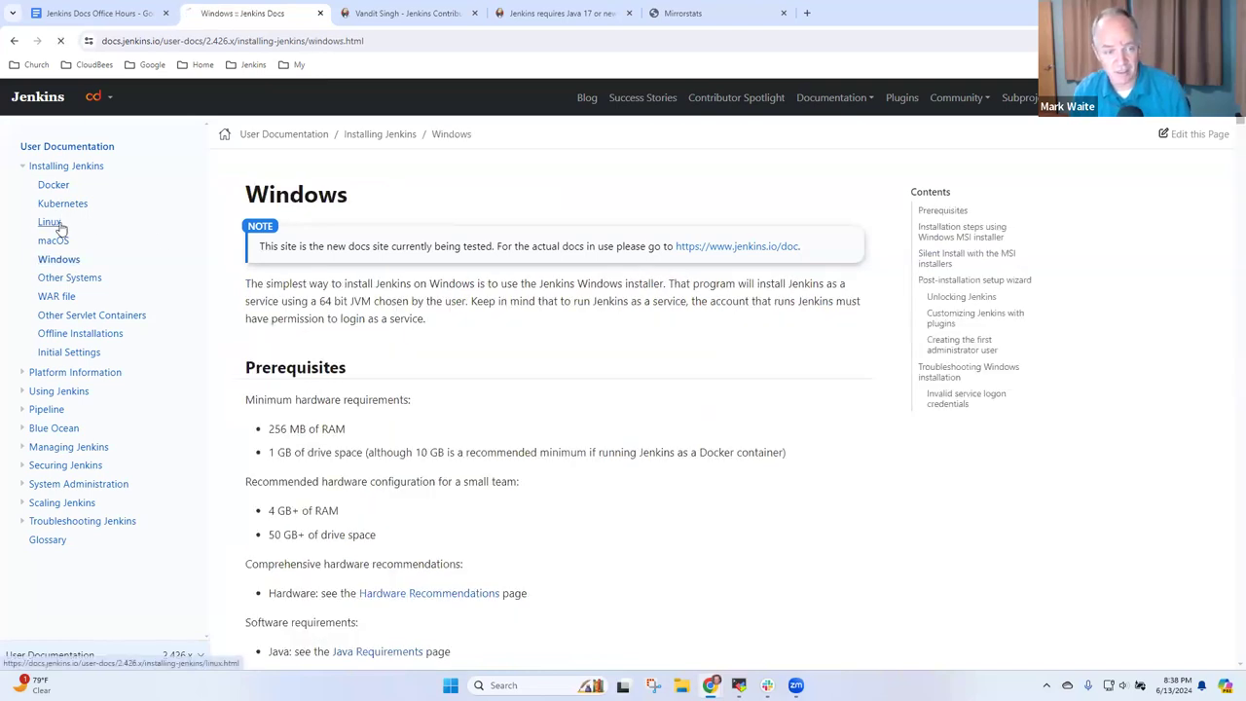
{"action": "left_click", "coordinate": [56, 224]}
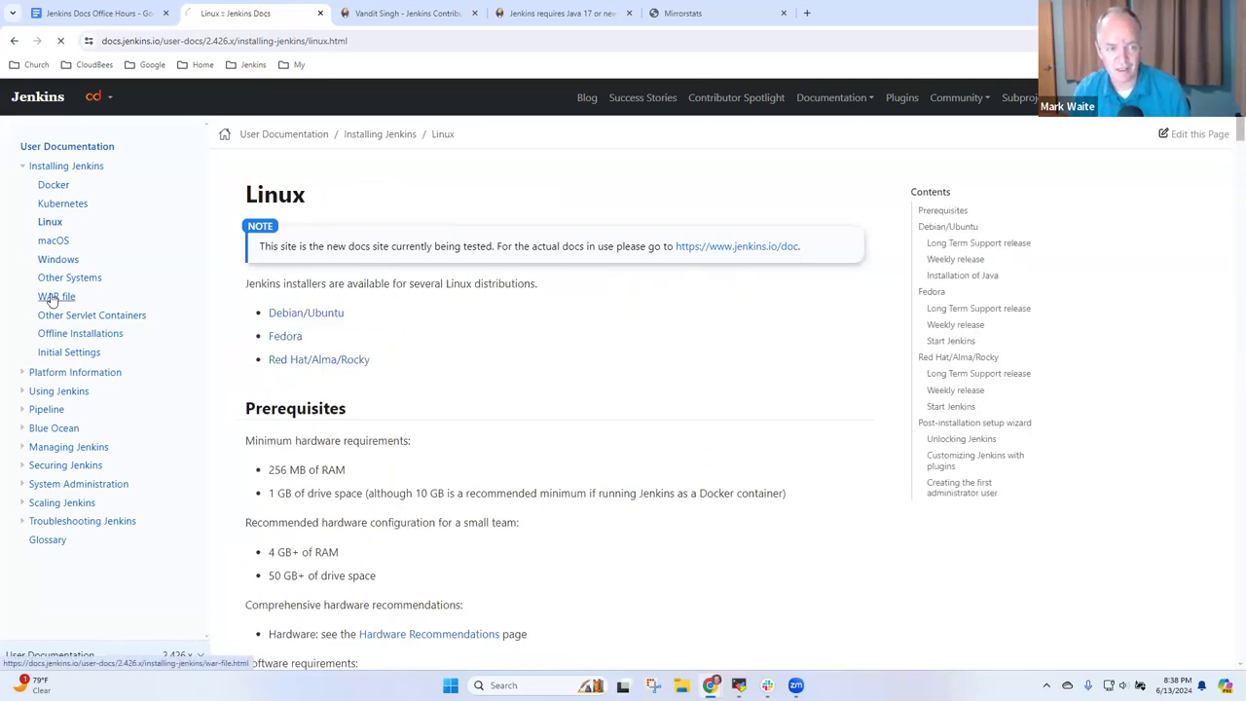
{"action": "left_click", "coordinate": [70, 352]}
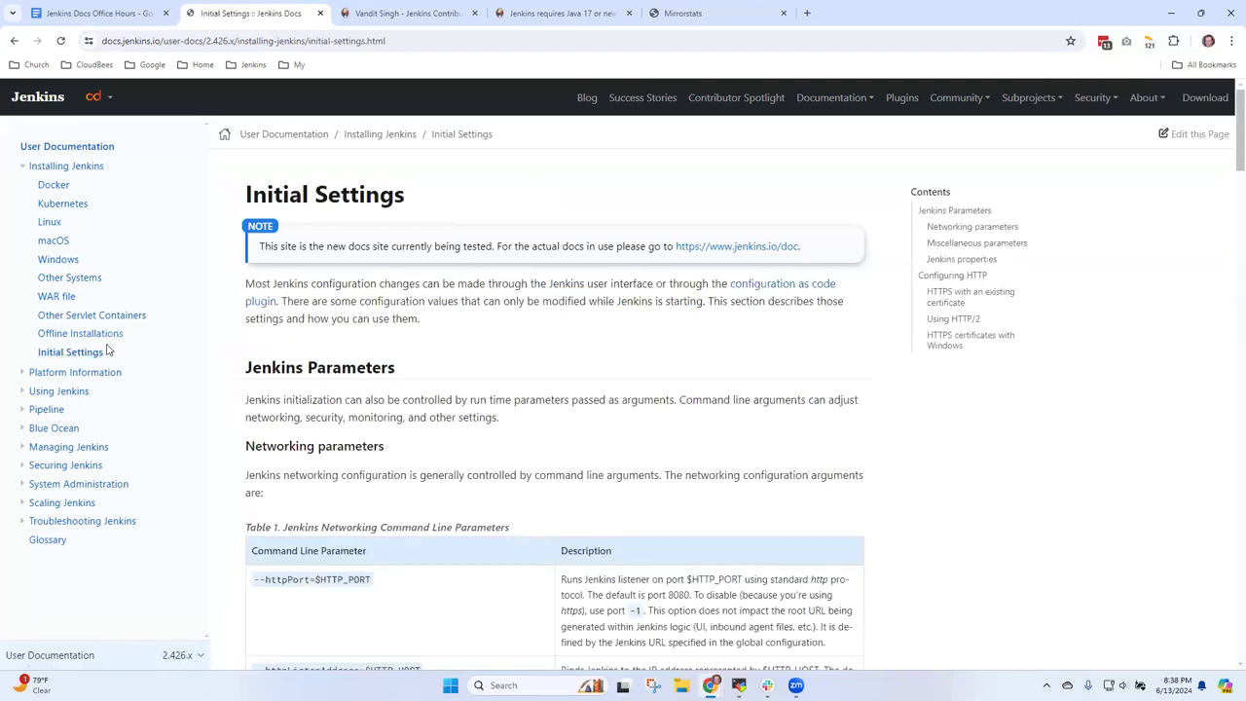
From the notes, open the 'improve infra stats site' GSoC project page and scroll through it.
{"action": "left_click", "coordinate": [111, 18]}
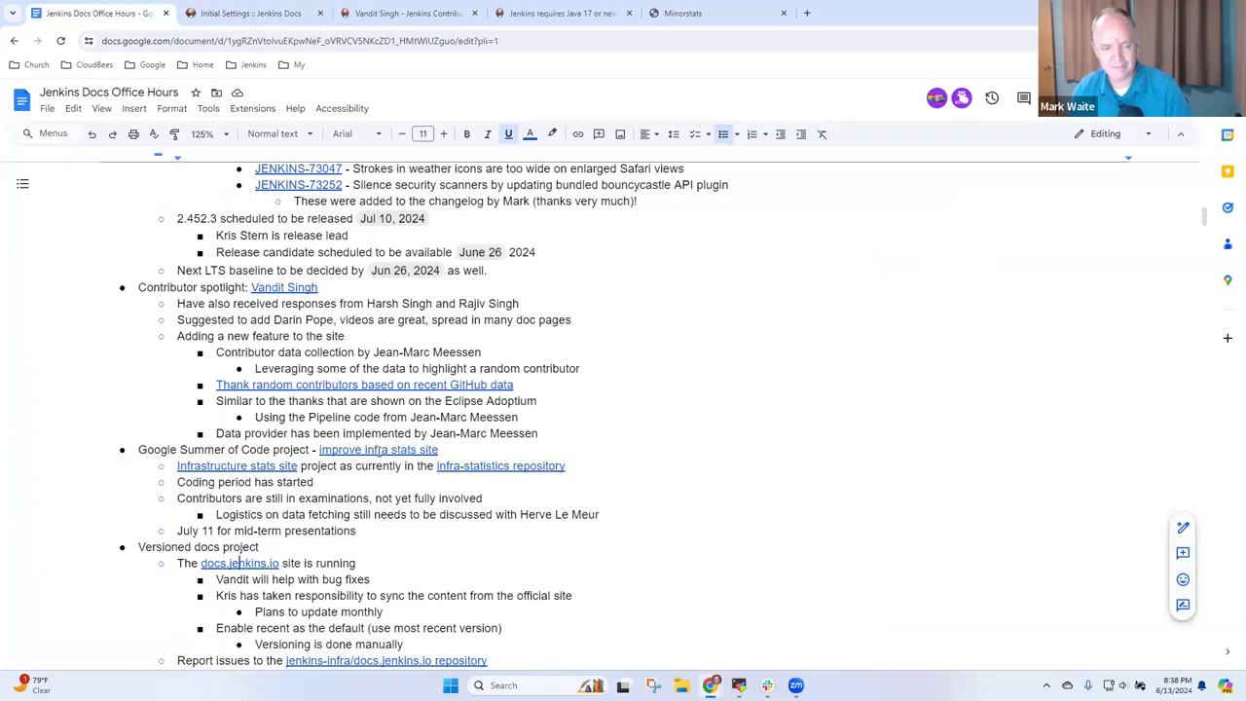
{"action": "scroll", "coordinate": [192, 447], "scroll_direction": "down", "scroll_amount": 3}
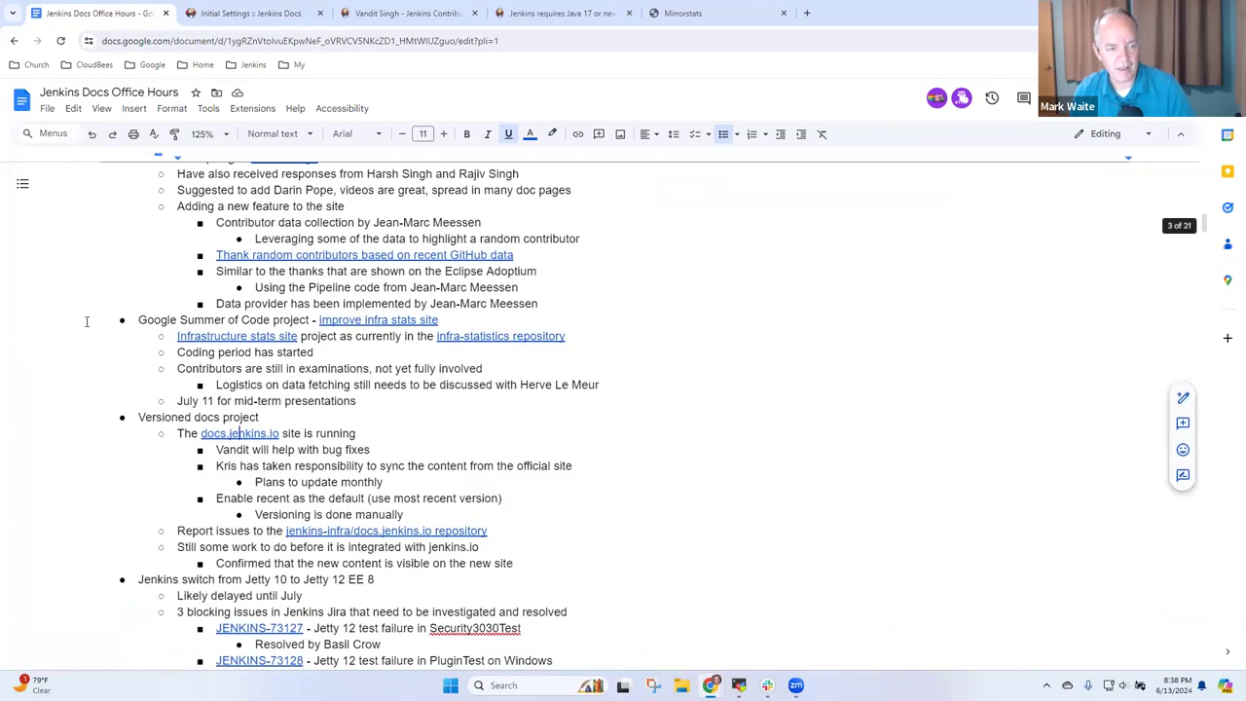
{"action": "left_click_drag", "start_coordinate": [141, 320], "coordinate": [441, 324]}
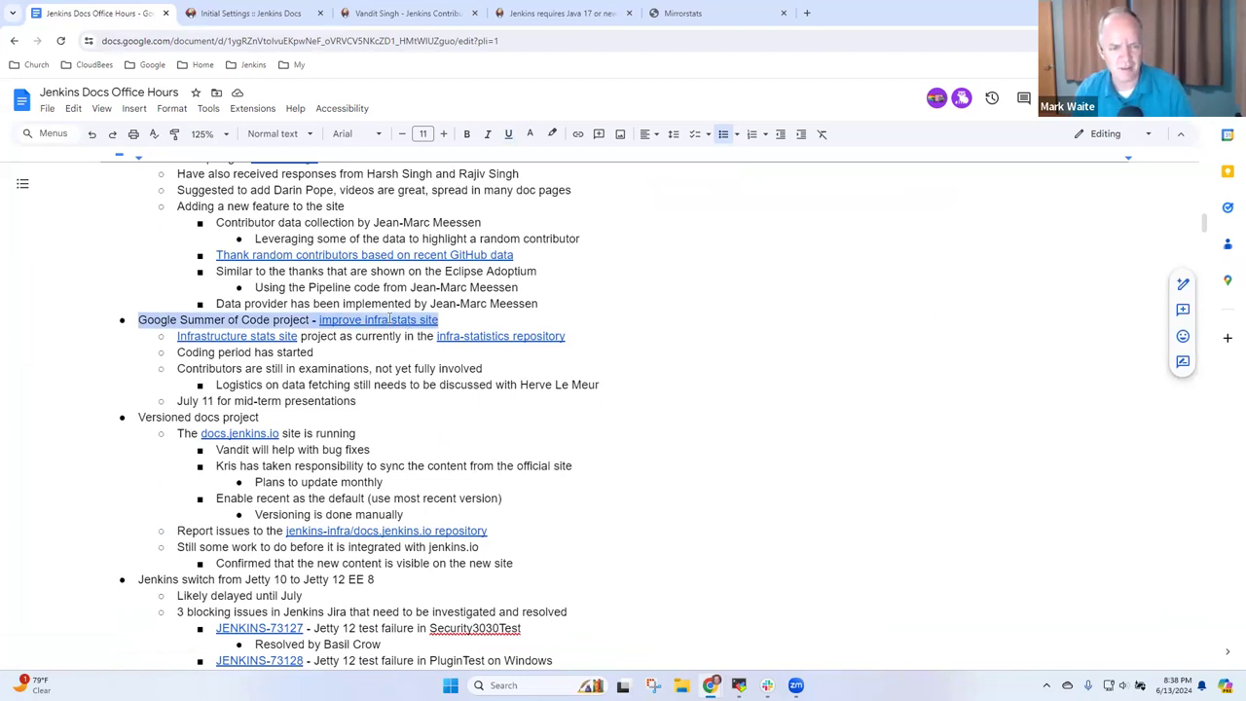
{"action": "left_click", "coordinate": [390, 320]}
{"action": "left_click", "coordinate": [420, 348]}
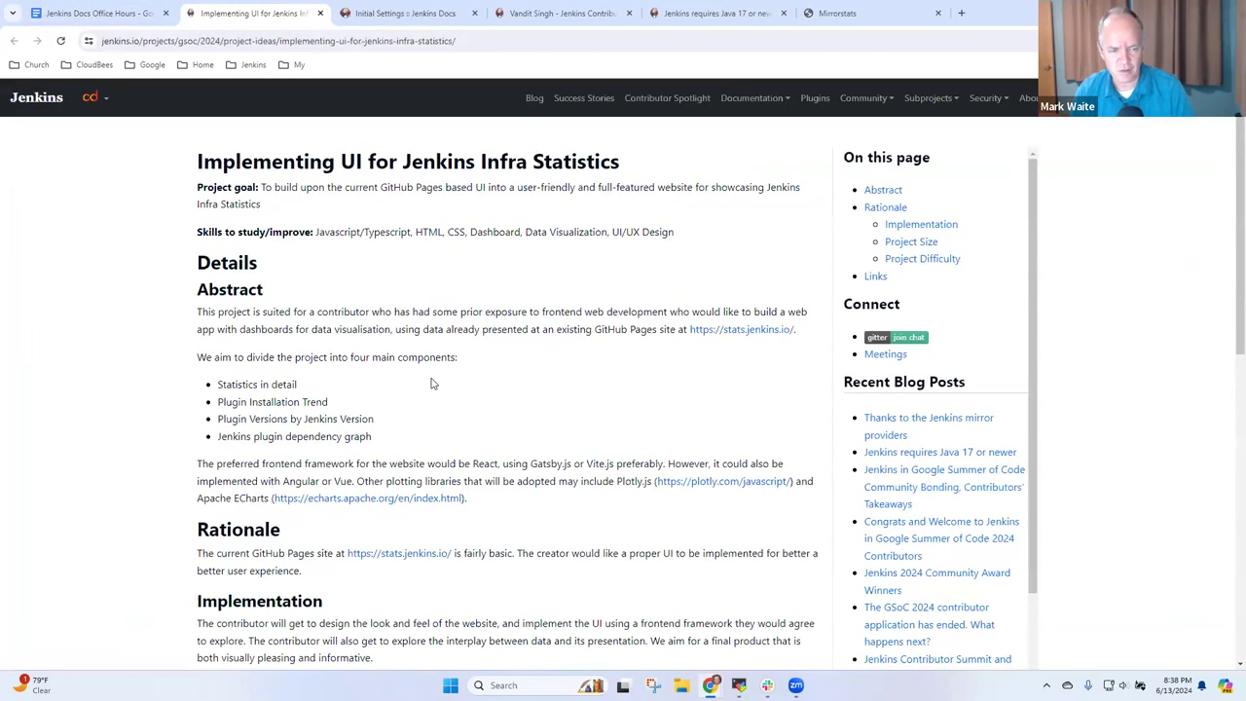
{"action": "scroll", "coordinate": [457, 394], "scroll_direction": "down", "scroll_amount": 3}
{"action": "scroll", "coordinate": [496, 406], "scroll_direction": "up", "scroll_amount": 3}
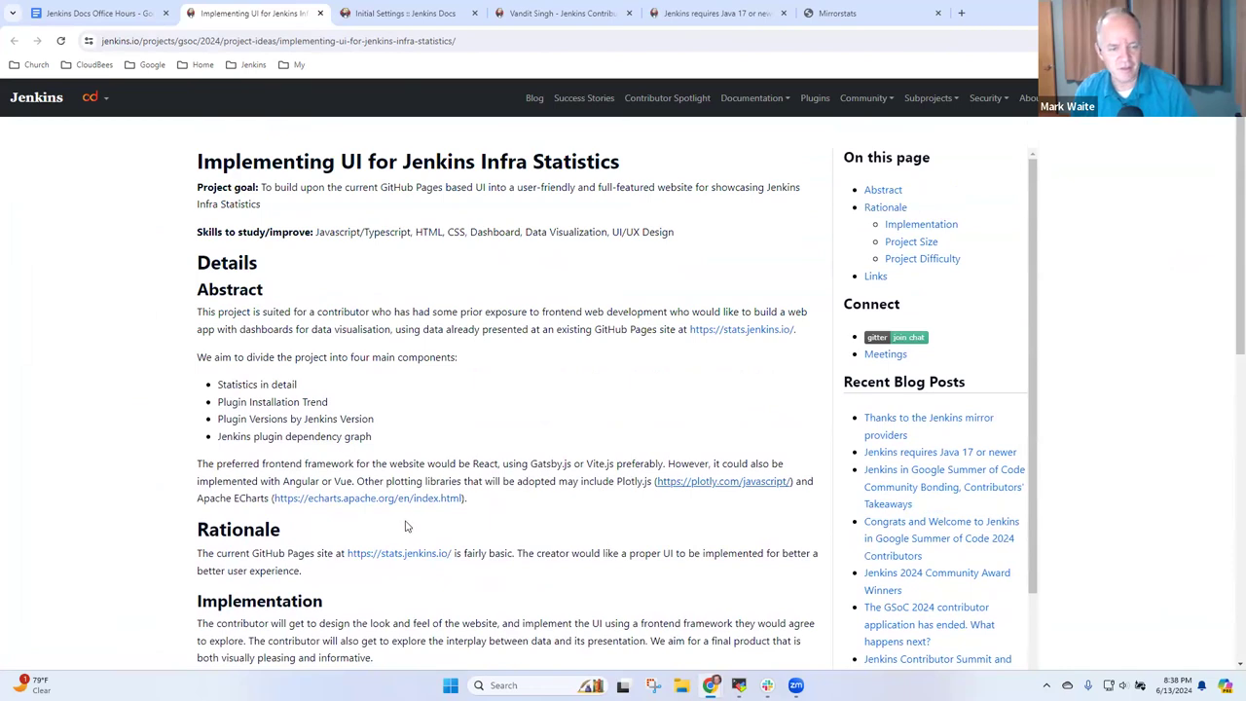
{"action": "scroll", "coordinate": [413, 524], "scroll_direction": "down", "scroll_amount": 5}
Go to status.jenkins.io in the address bar.
{"action": "left_click", "coordinate": [310, 43]}
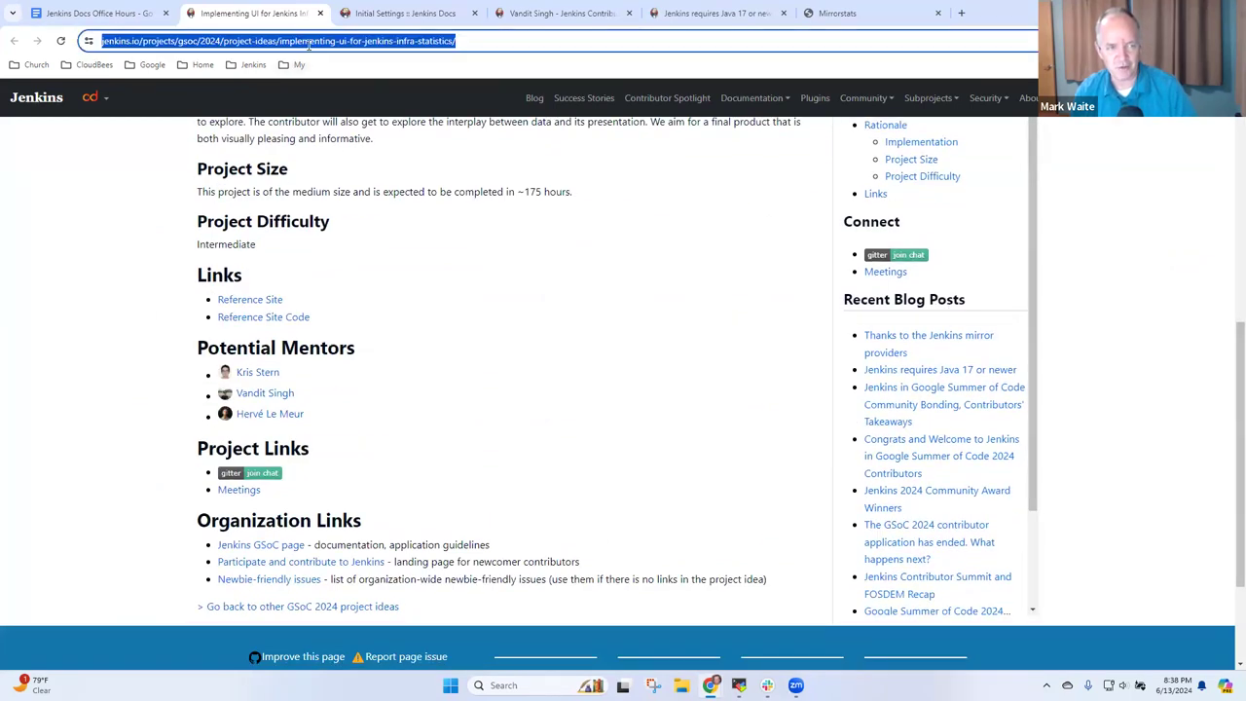
{"action": "type", "text": "status.jke"}
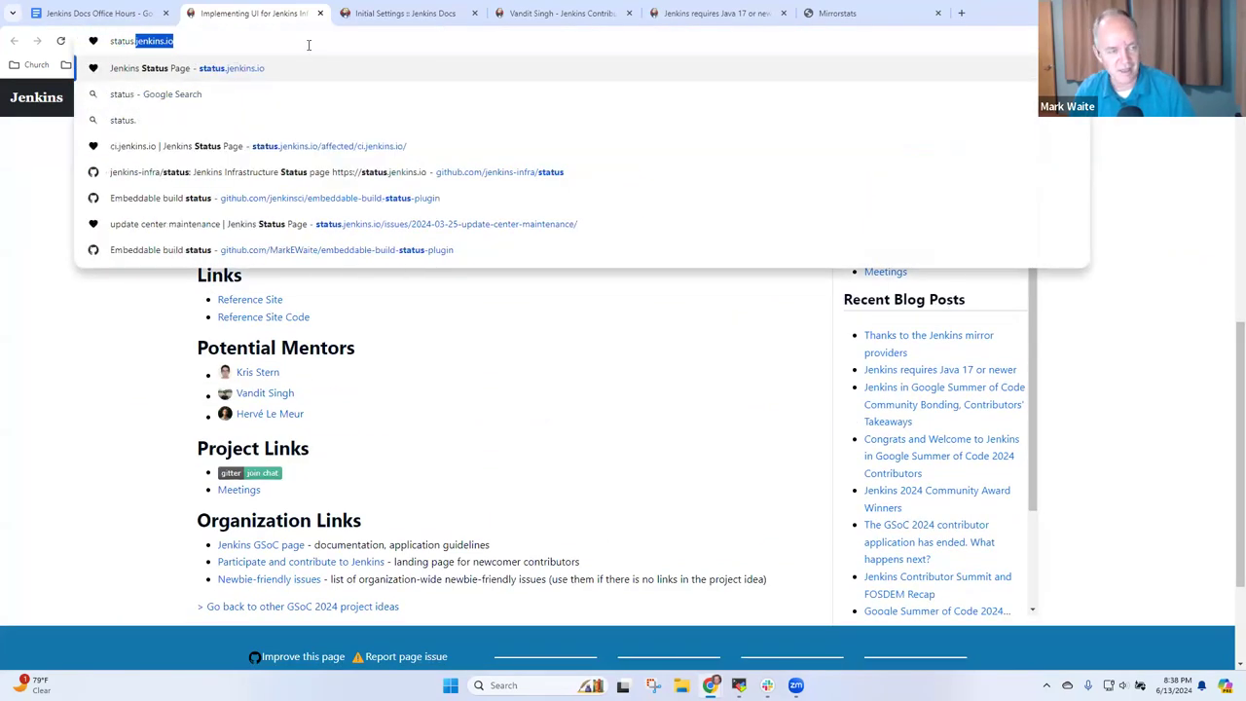
{"action": "key", "text": "BackSpace"}
{"action": "key", "text": "BackSpace"}
{"action": "type", "text": "enkins"}
{"action": "key", "text": "Return"}
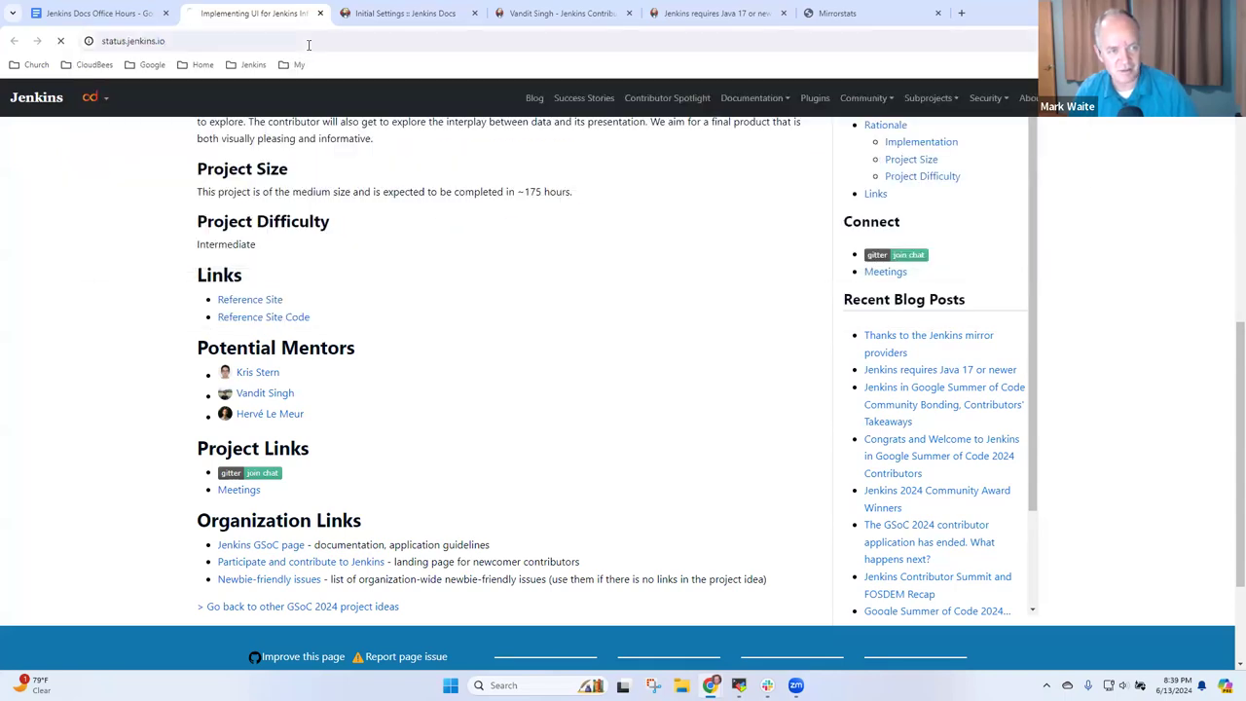
Change the address from status to stats.jenkins.io and load it.
{"action": "left_click", "coordinate": [198, 40]}
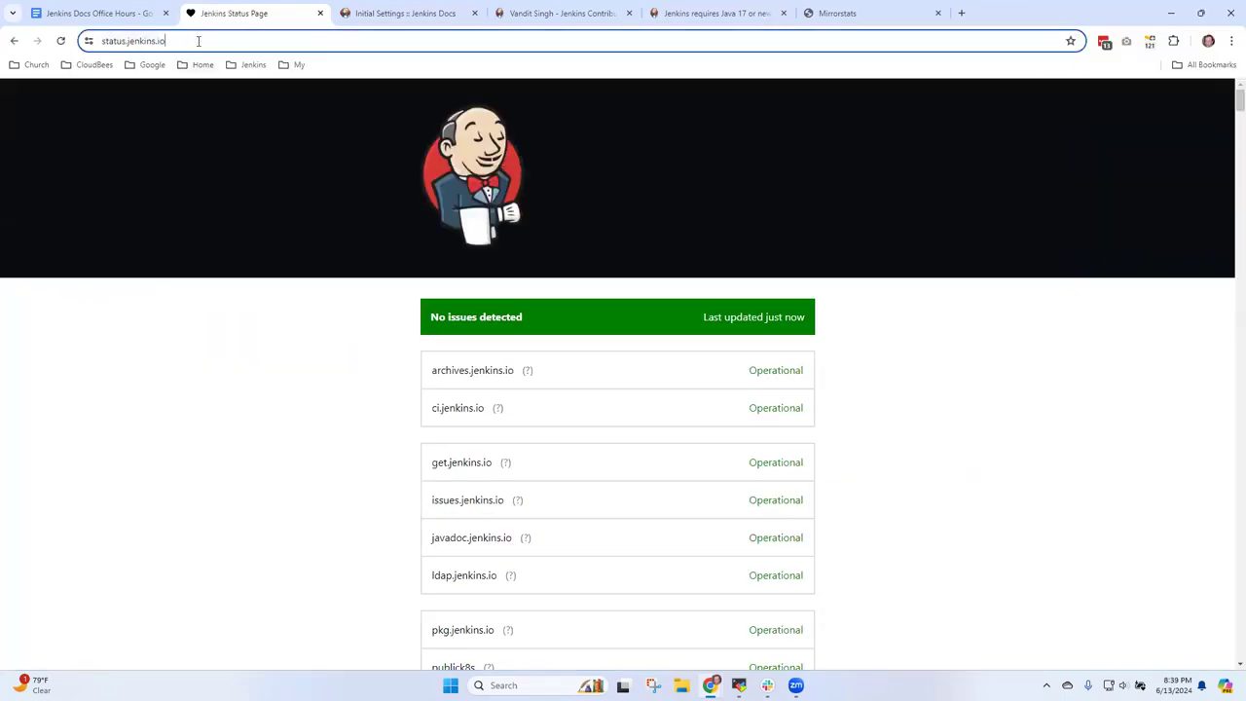
{"action": "key", "text": "Home"}
{"action": "key", "text": "Right"}
{"action": "key", "text": "Right"}
{"action": "key", "text": "Right"}
{"action": "key", "text": "Delete"}
{"action": "key", "text": "Return"}
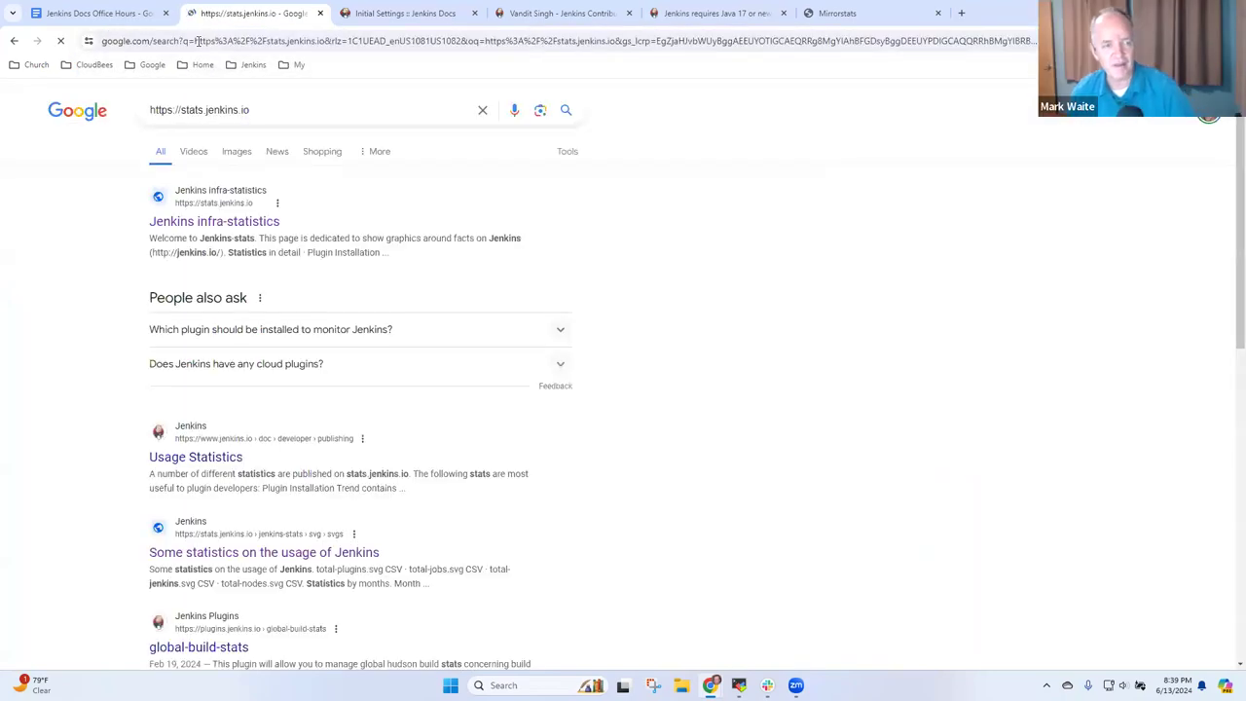
Open the infra-statistics site's detailed statistics page and view the total-jenkins chart.
{"action": "left_click", "coordinate": [200, 220]}
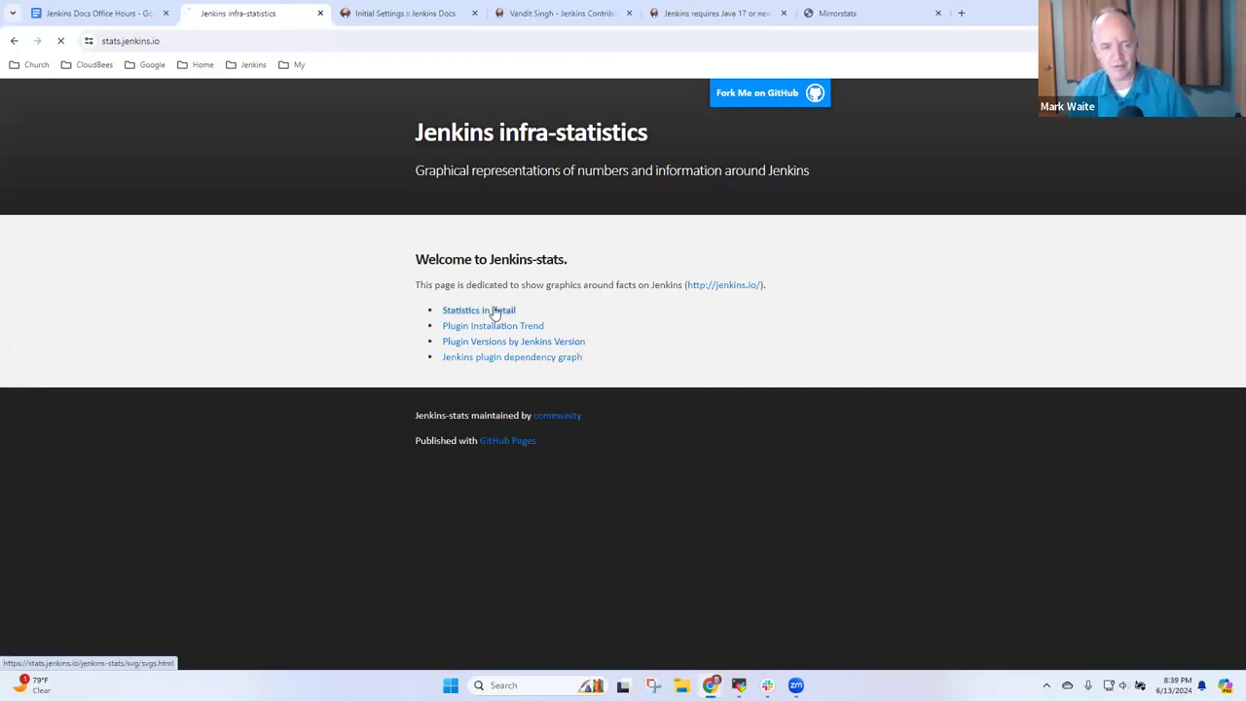
{"action": "left_click", "coordinate": [495, 310]}
{"action": "scroll", "coordinate": [570, 418], "scroll_direction": "down", "scroll_amount": 3}
{"action": "scroll", "coordinate": [581, 418], "scroll_direction": "down", "scroll_amount": 8}
{"action": "scroll", "coordinate": [592, 412], "scroll_direction": "up", "scroll_amount": 4}
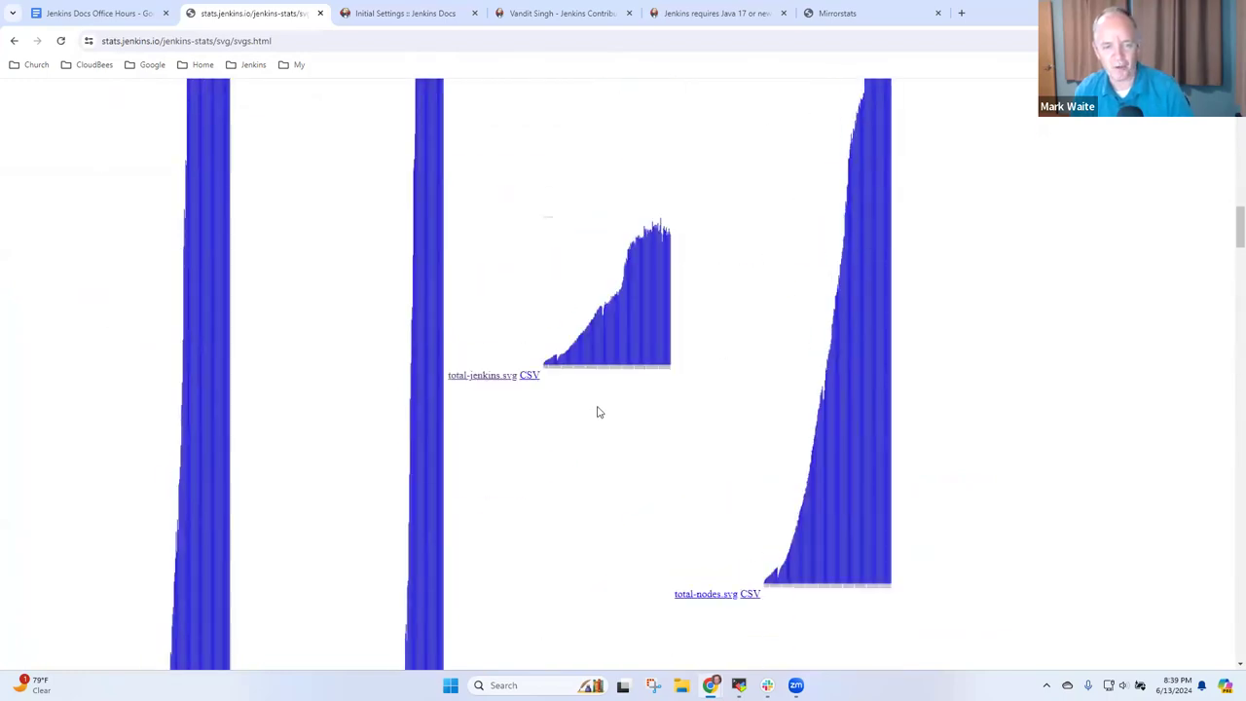
{"action": "left_click", "coordinate": [493, 378]}
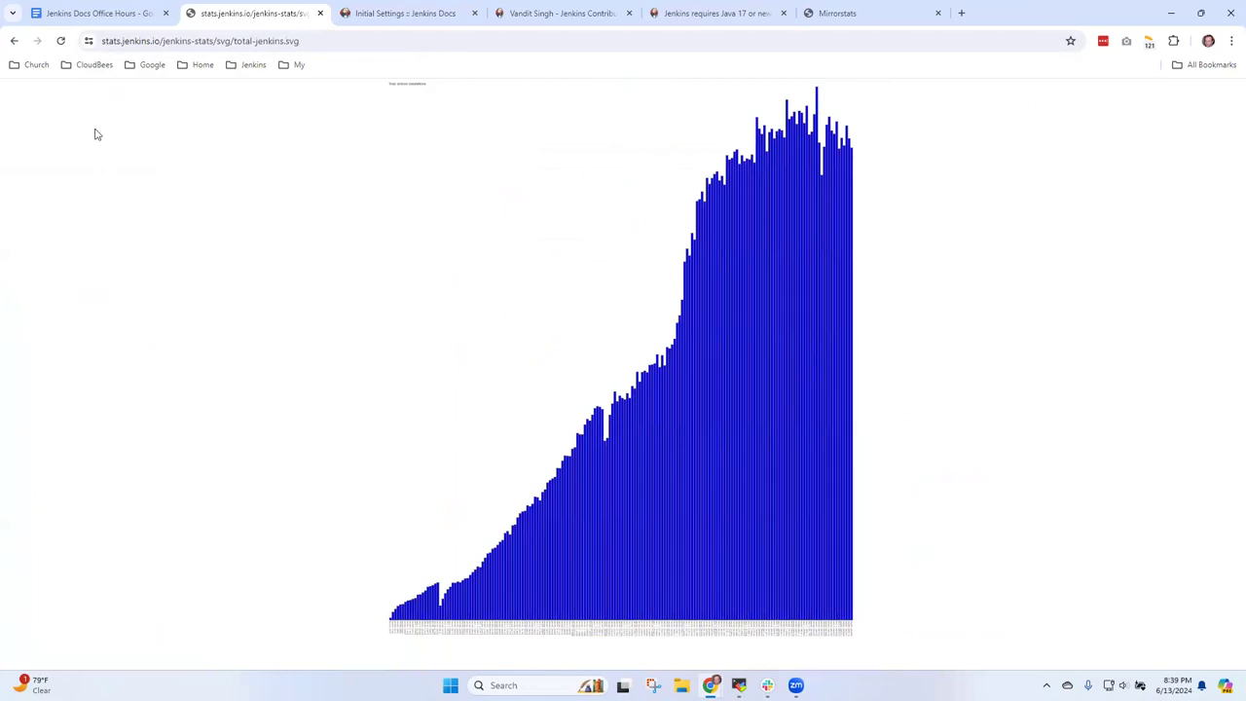
{"action": "left_click", "coordinate": [12, 44]}
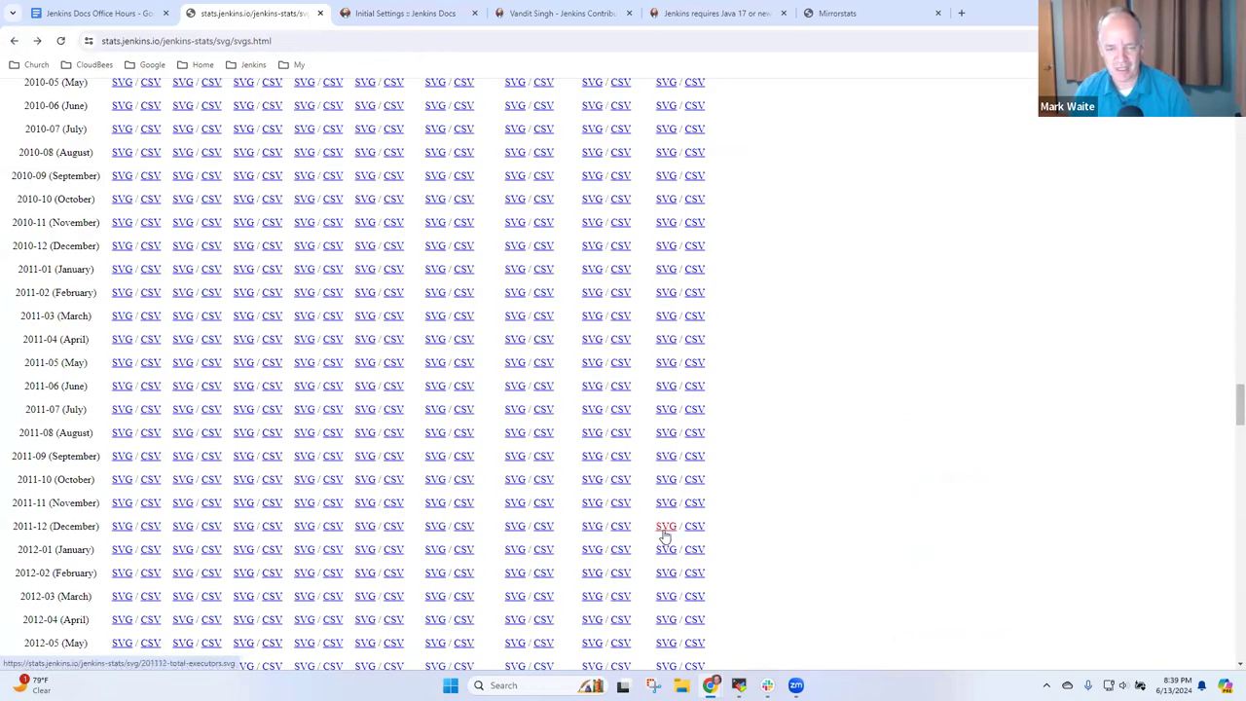
View the December 2011 total-executors and May 2024 top-plugins500 charts, then return to the home page.
{"action": "left_click", "coordinate": [666, 528]}
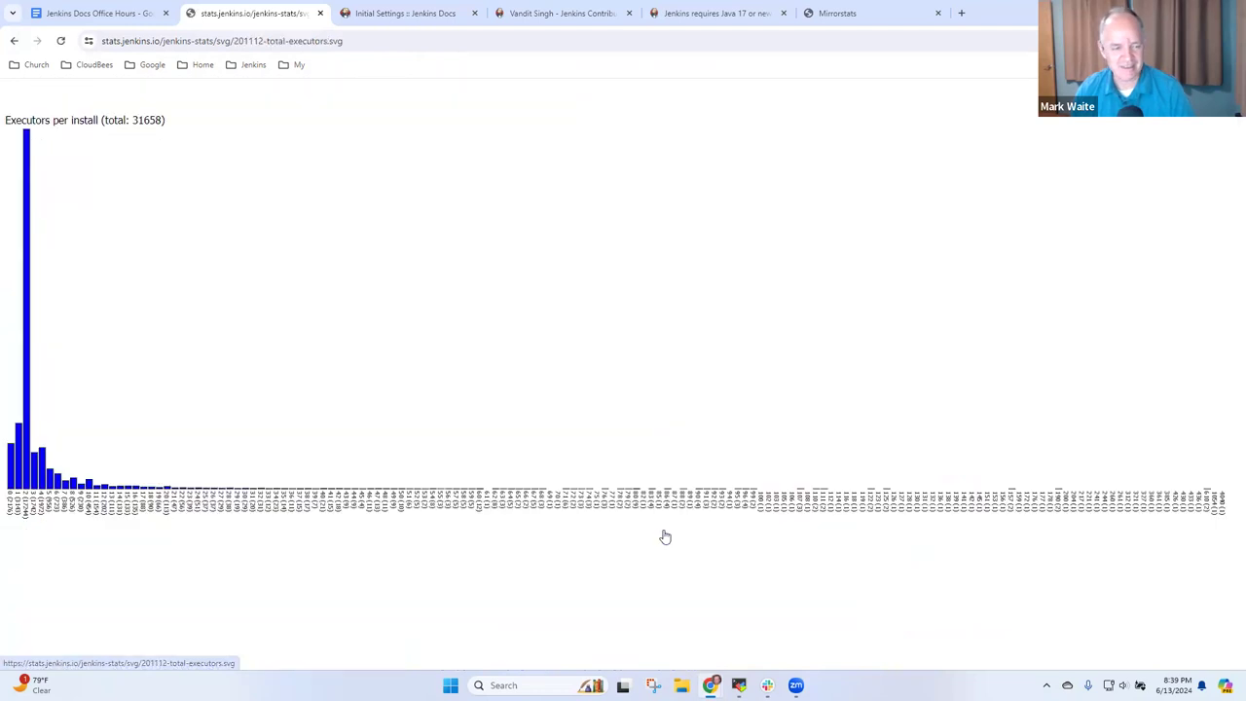
{"action": "left_click", "coordinate": [14, 42]}
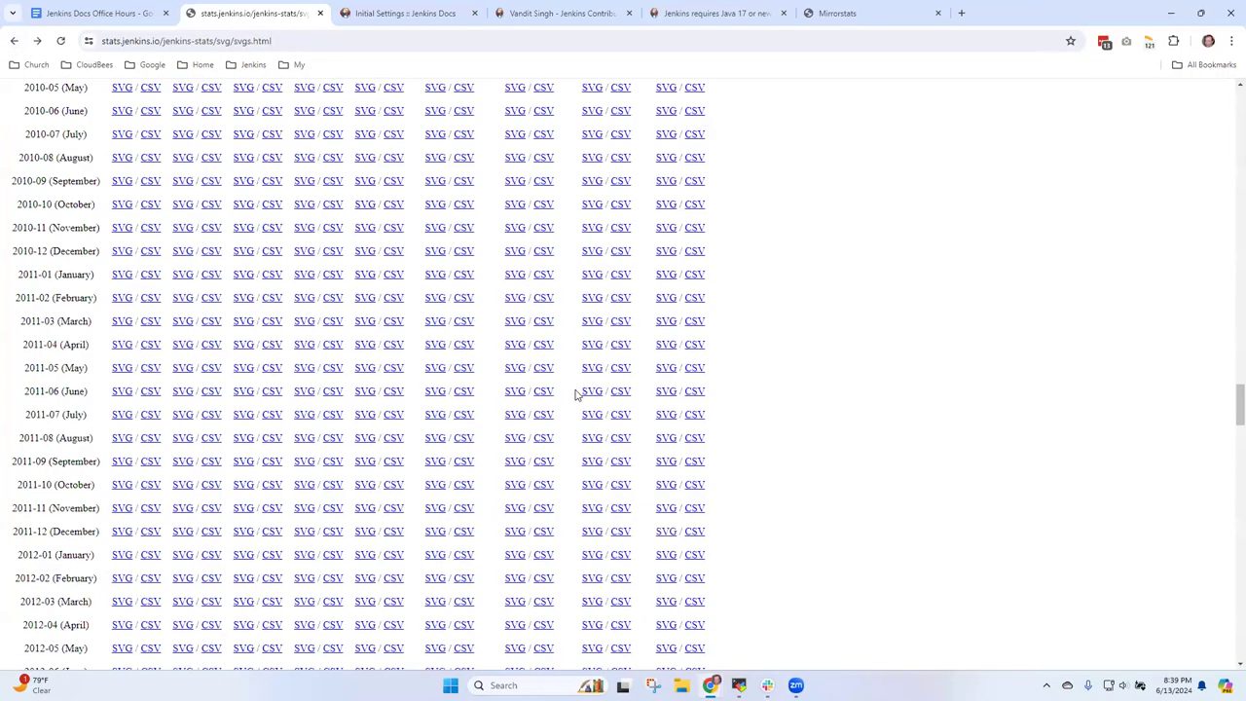
{"action": "scroll", "coordinate": [555, 531], "scroll_direction": "down", "scroll_amount": 5}
{"action": "scroll", "coordinate": [706, 654], "scroll_direction": "down", "scroll_amount": 7}
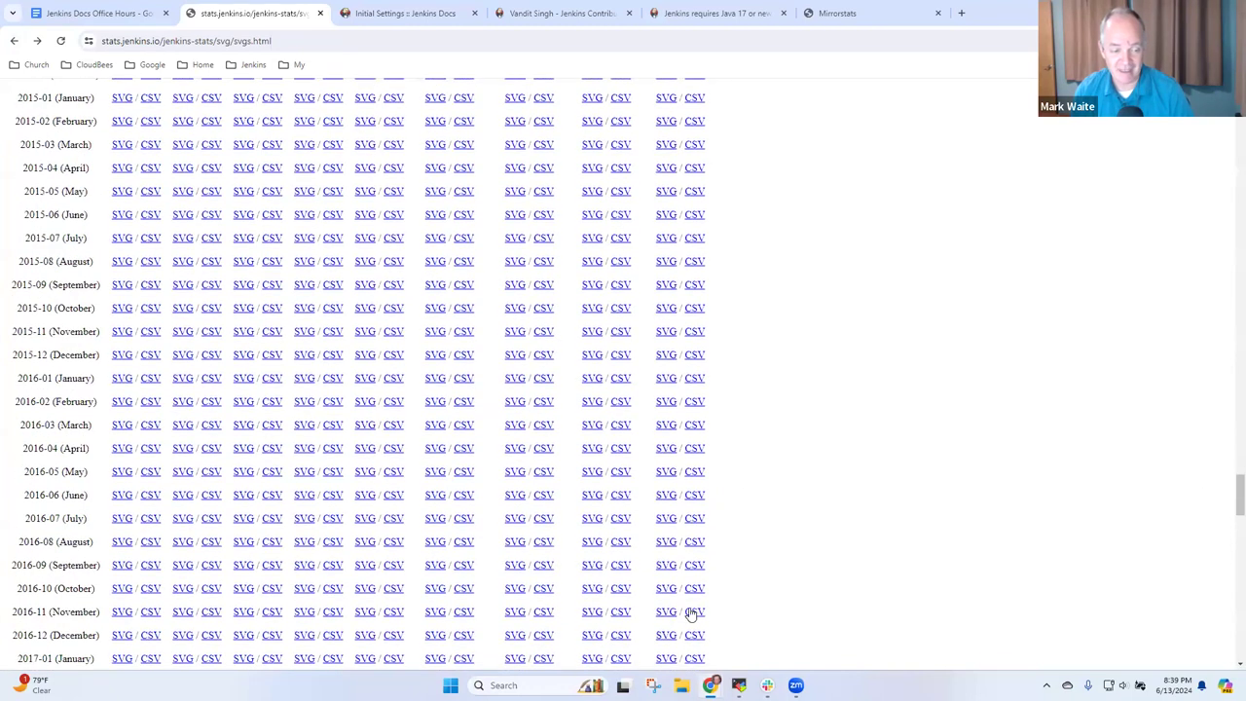
{"action": "left_click_drag", "start_coordinate": [1240, 495], "coordinate": [1239, 672]}
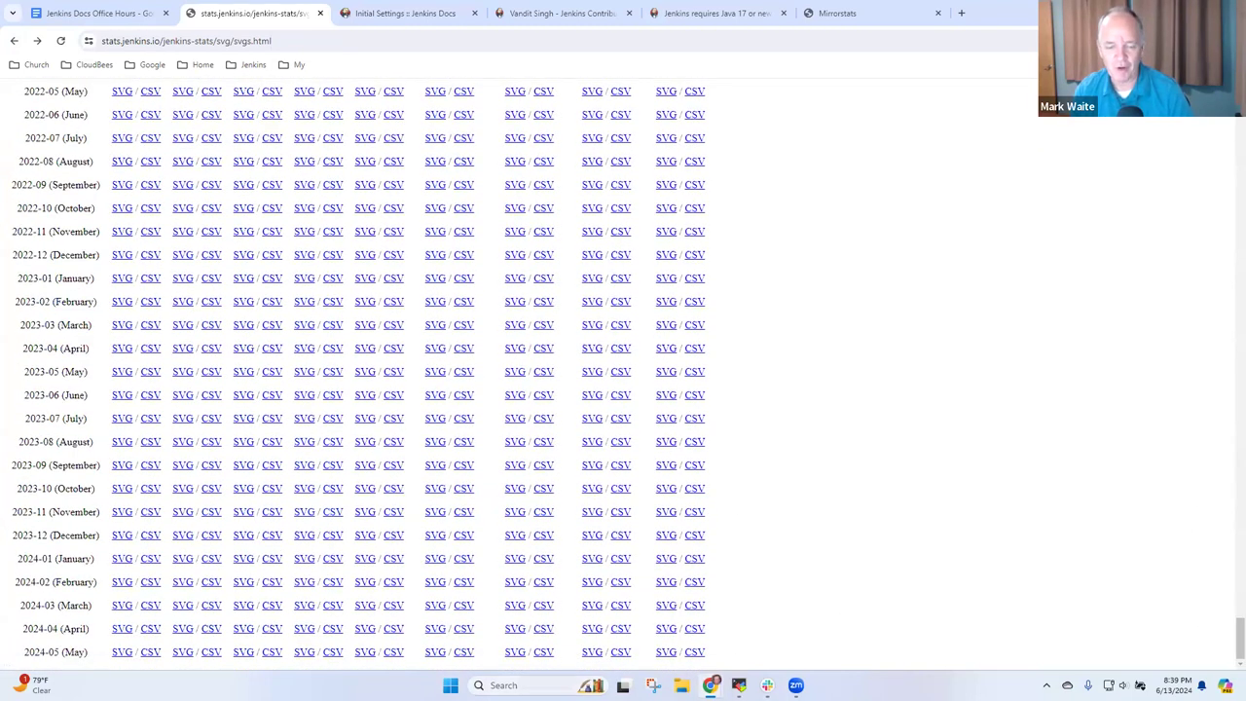
{"action": "left_click", "coordinate": [588, 652]}
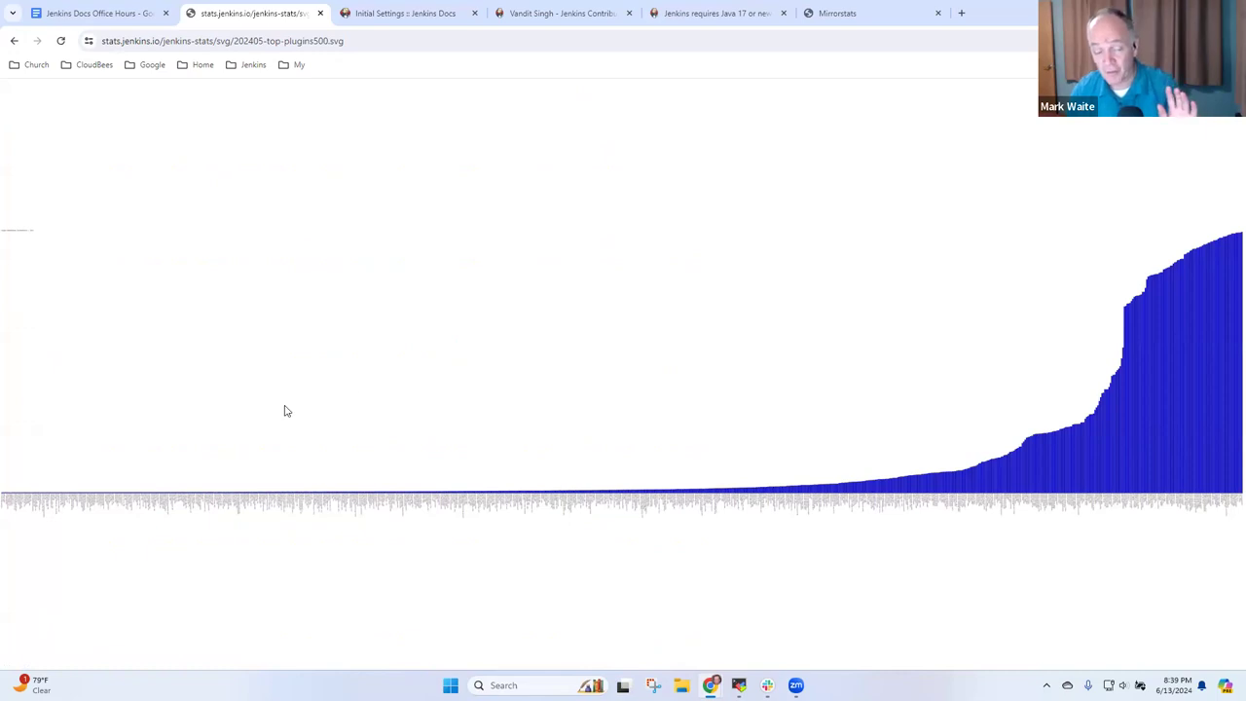
{"action": "left_click", "coordinate": [14, 41]}
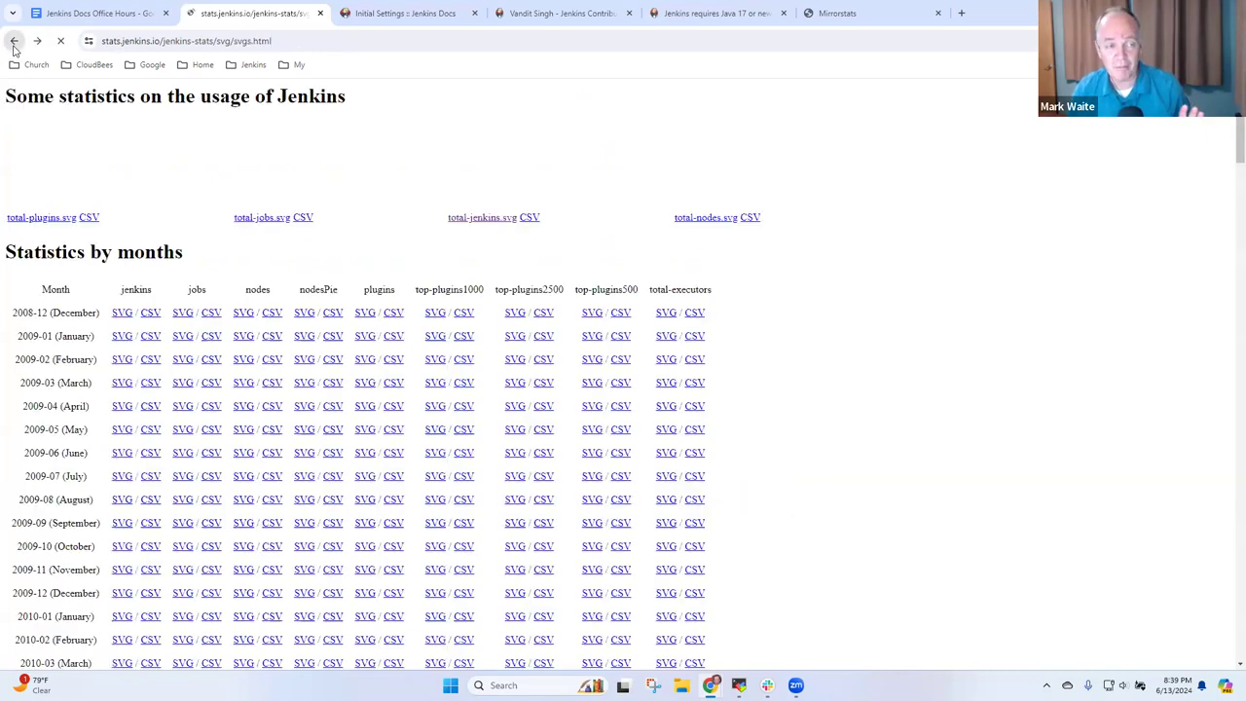
{"action": "left_click", "coordinate": [14, 41]}
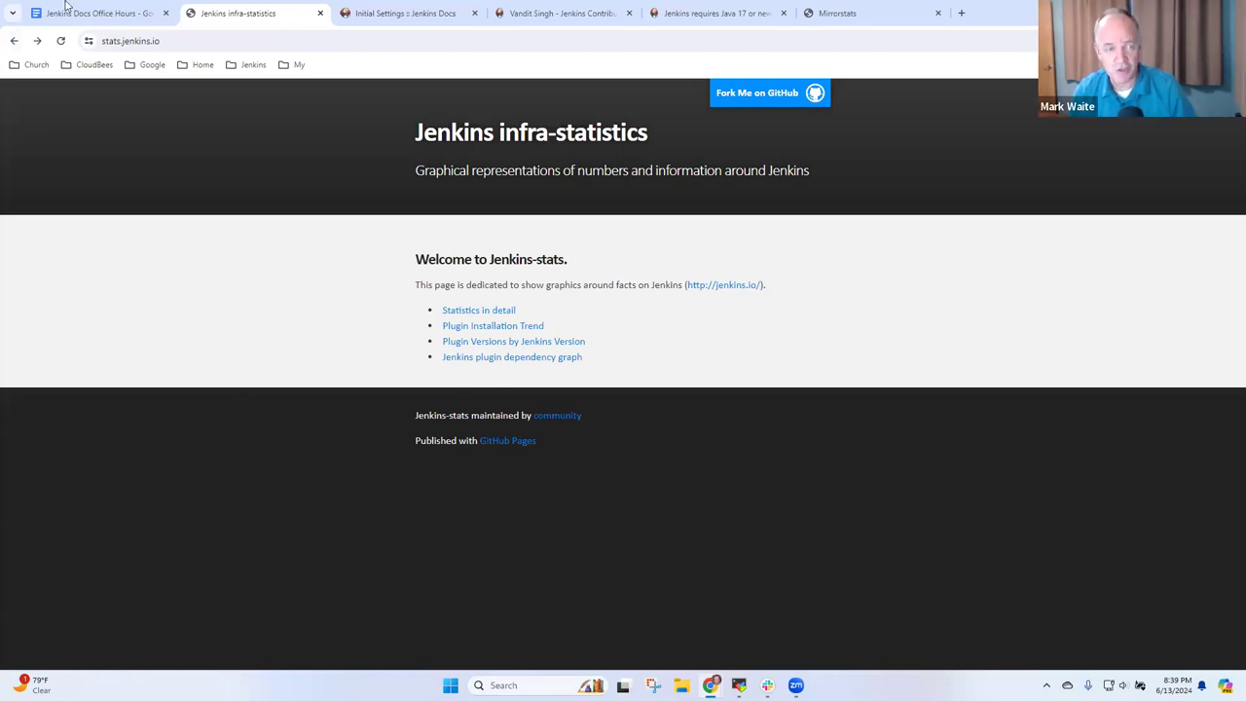
Back in the Office Hours notes, place the cursor at the start of the 'Jetty 10 to Jetty 12 EE 8' bullet.
{"action": "left_click", "coordinate": [94, 13]}
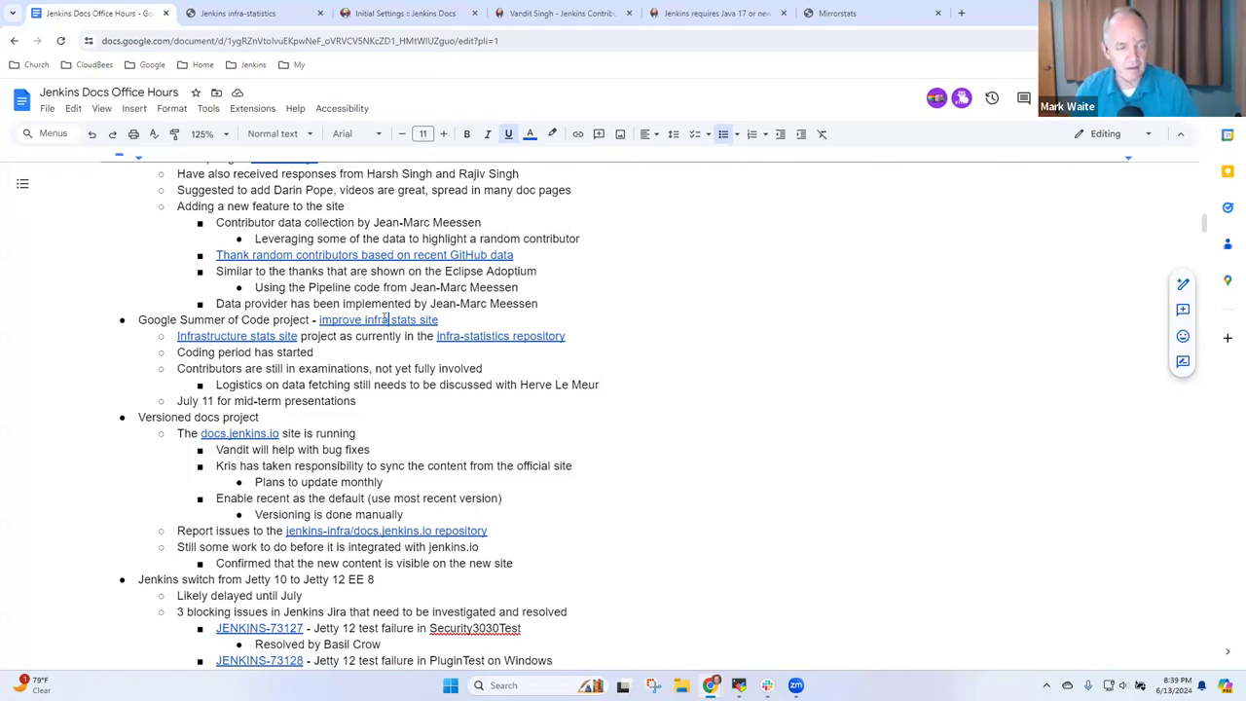
{"action": "scroll", "coordinate": [385, 318], "scroll_direction": "down", "scroll_amount": 3}
{"action": "scroll", "coordinate": [492, 454], "scroll_direction": "up", "scroll_amount": 2}
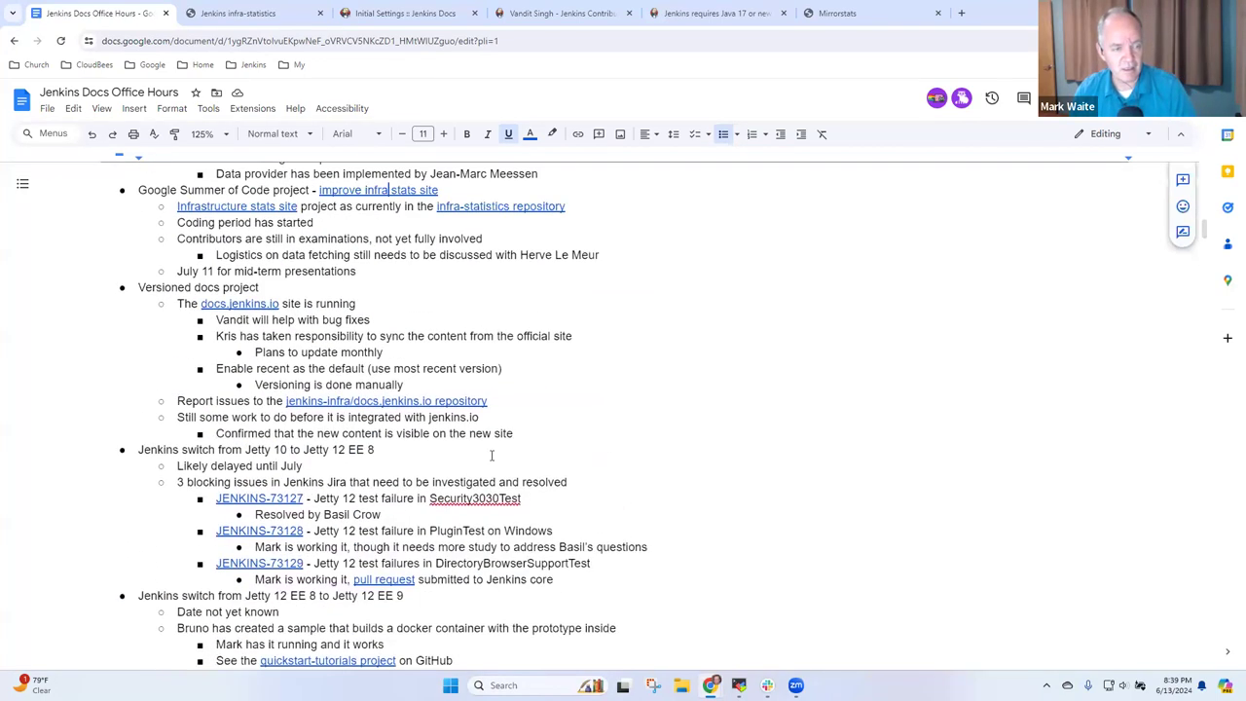
{"action": "scroll", "coordinate": [492, 454], "scroll_direction": "up", "scroll_amount": 1}
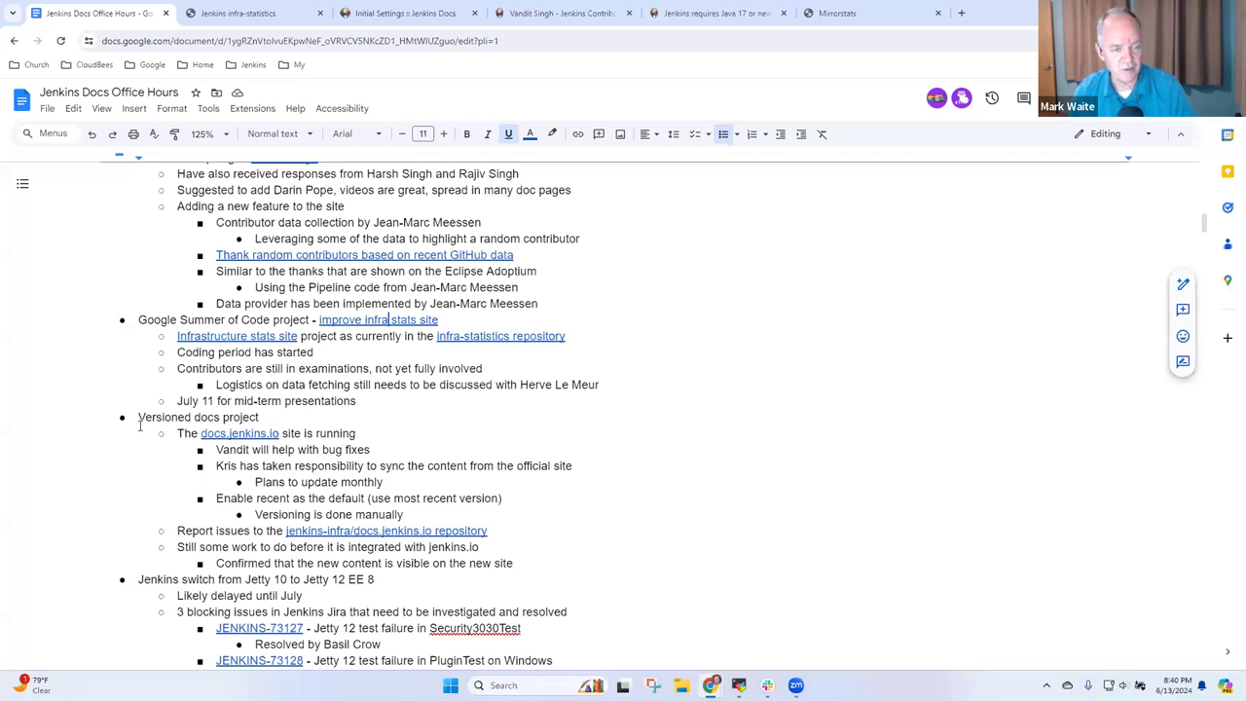
{"action": "left_click_drag", "start_coordinate": [141, 420], "coordinate": [256, 419]}
{"action": "scroll", "coordinate": [430, 466], "scroll_direction": "down", "scroll_amount": 2}
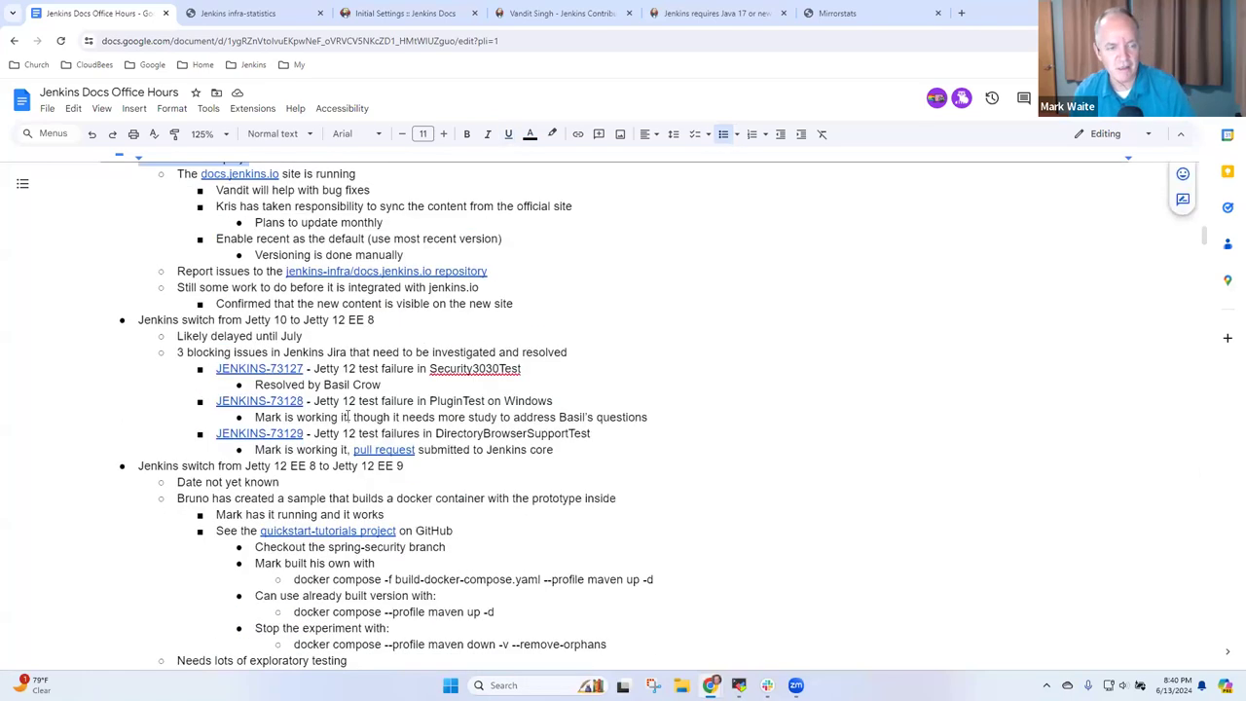
{"action": "left_click_drag", "start_coordinate": [137, 319], "coordinate": [379, 319]}
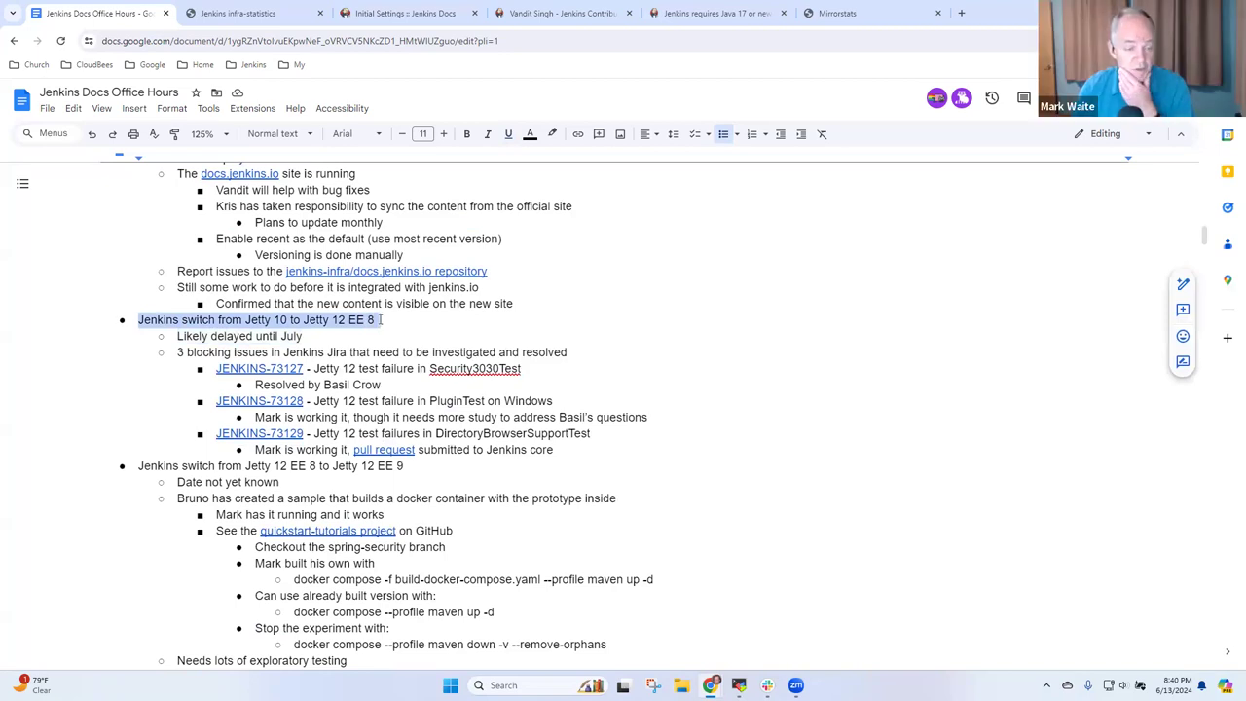
{"action": "key", "text": "Home"}
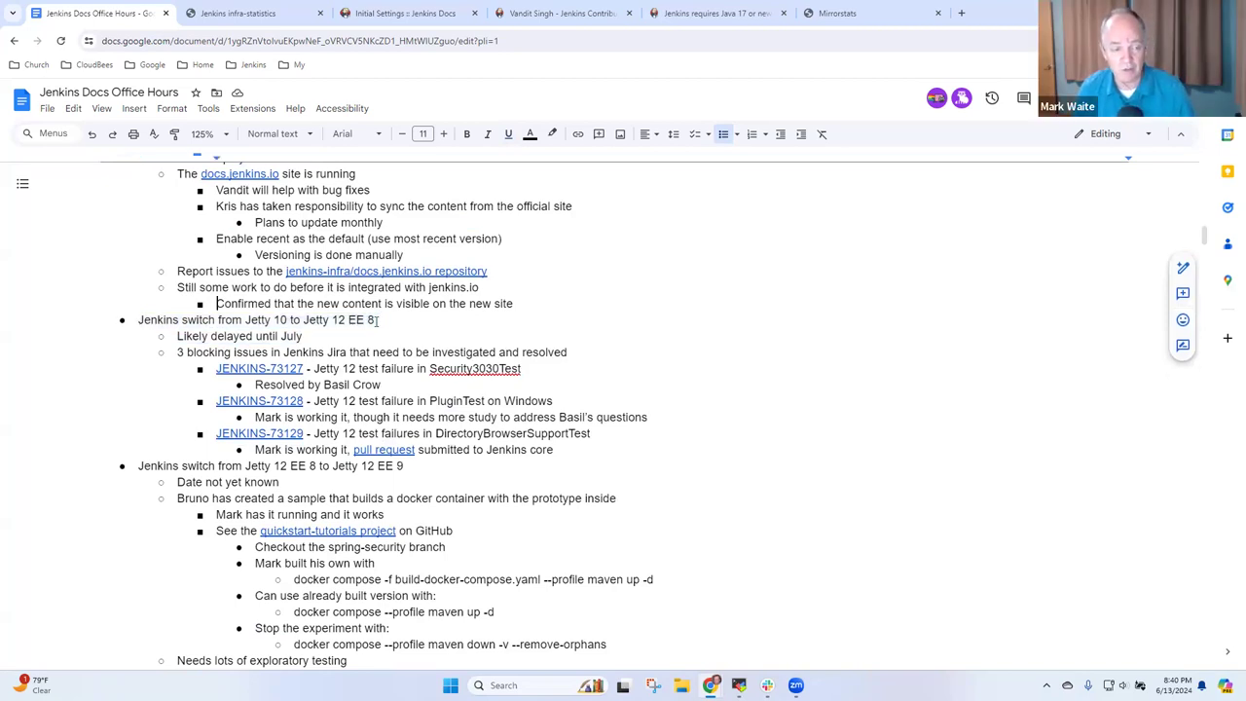
Add a bullet 'Spring Security 5.x is end of life 31 Aug 2024' above the Jetty item.
{"action": "key", "text": "Return"}
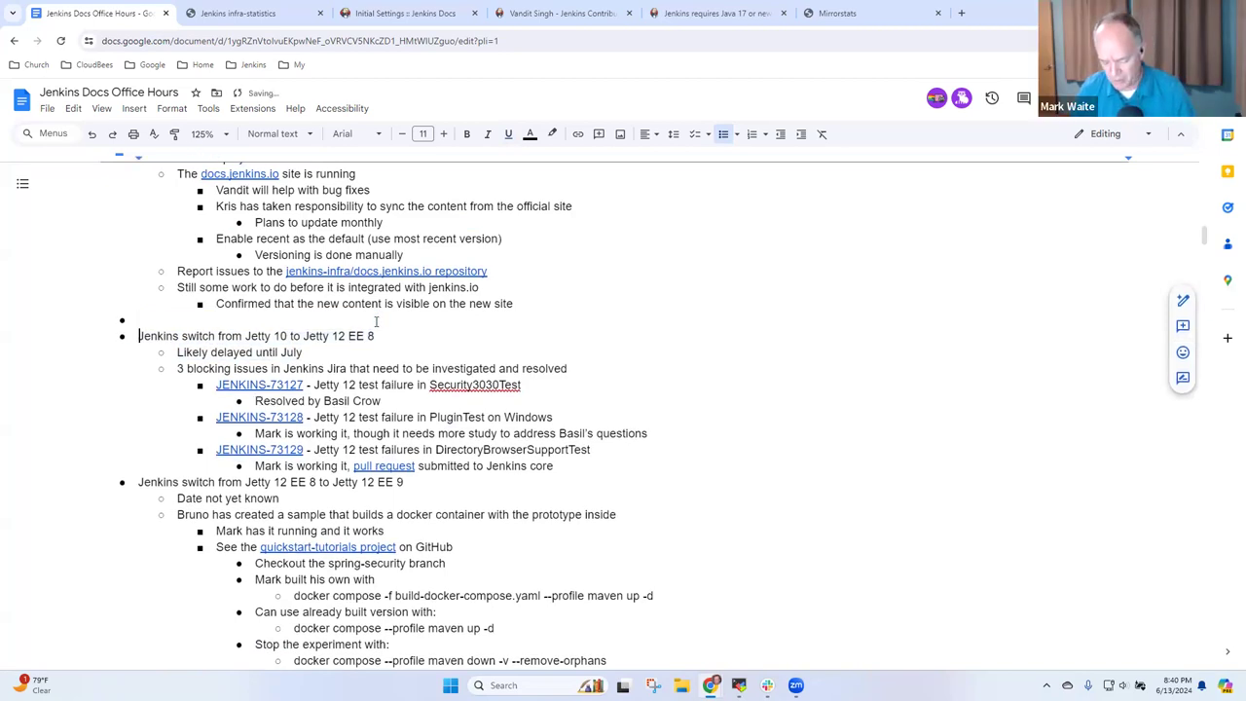
{"action": "key", "text": "Up"}
{"action": "type", "text": "Spring Secu"}
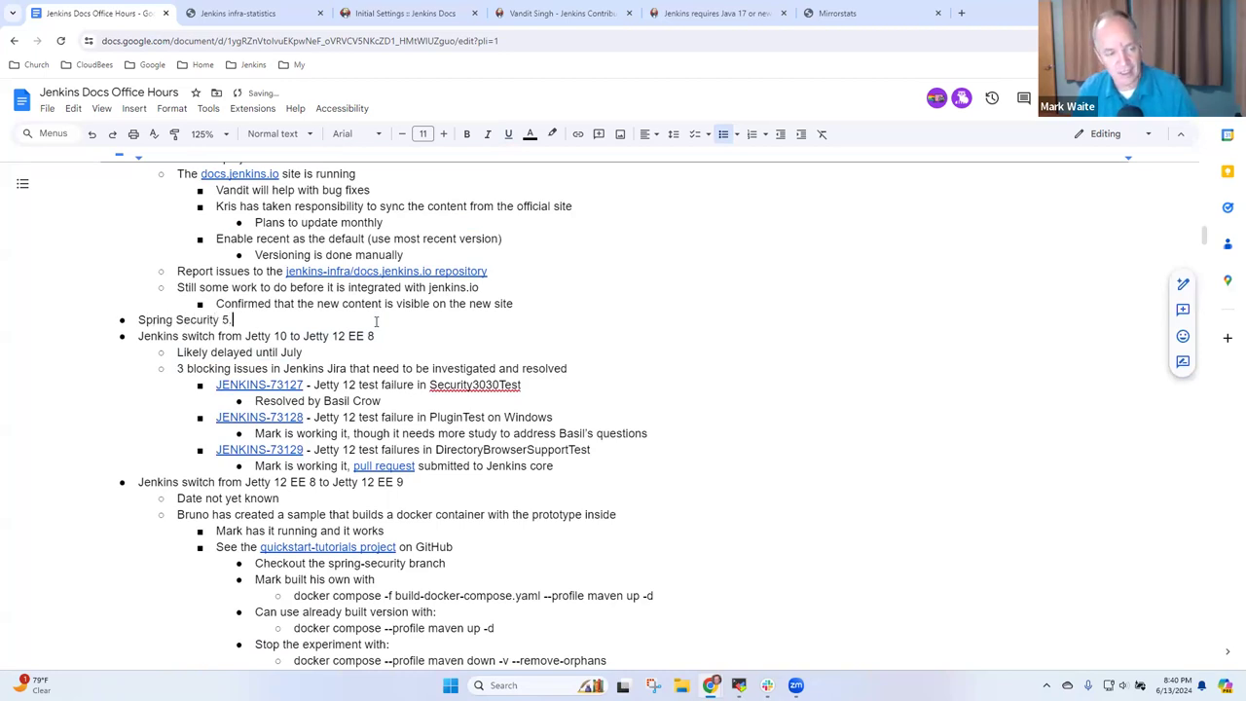
{"action": "type", "text": "rity 5.x is end of life 31"}
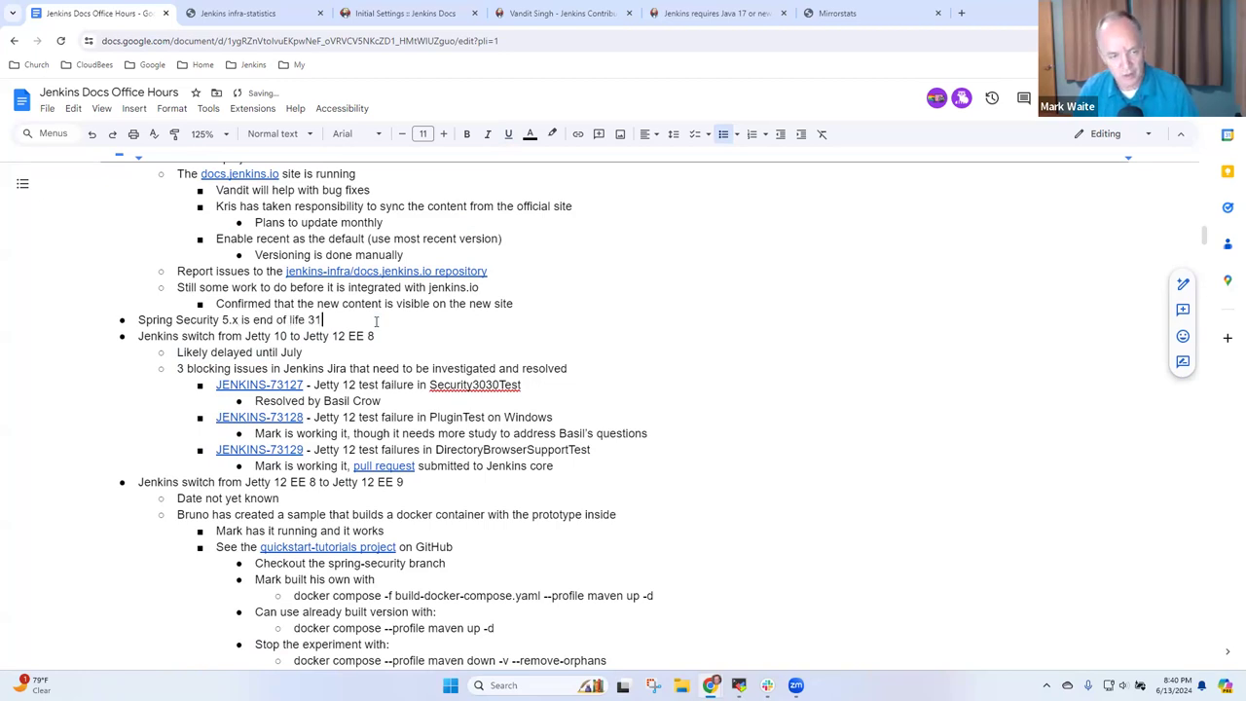
{"action": "type", "text": " Au"}
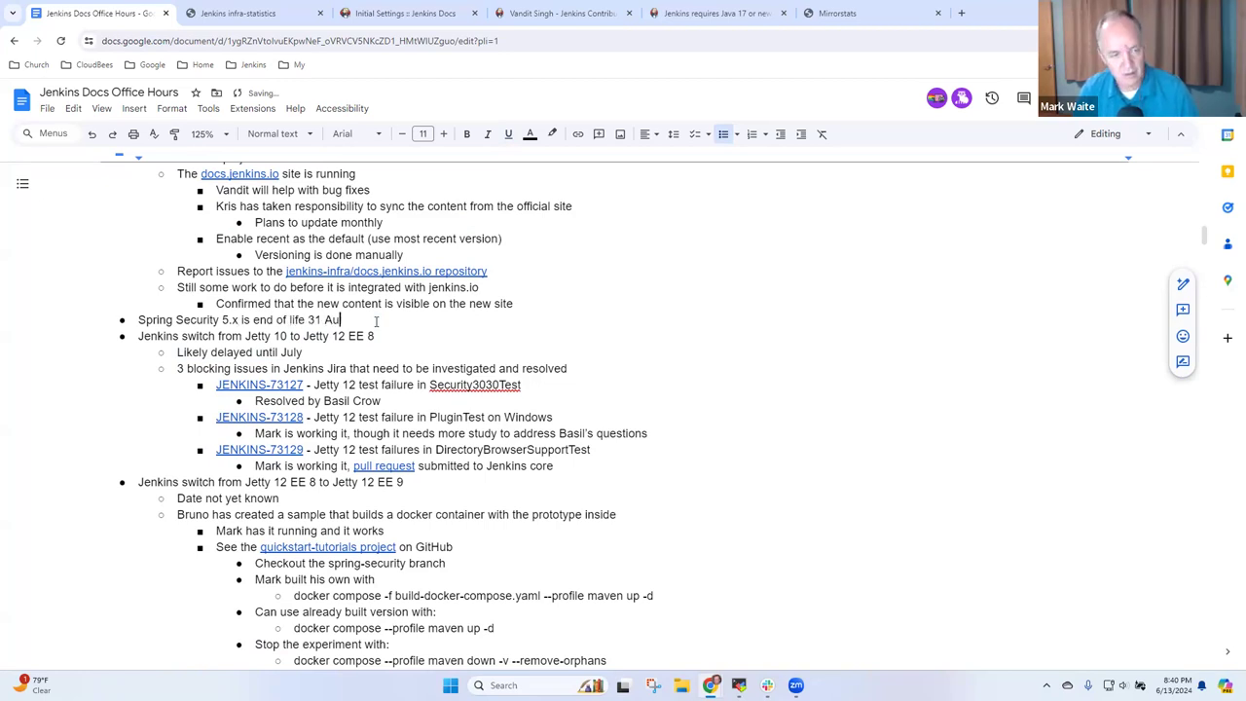
{"action": "type", "text": "fg 2024"}
{"action": "key", "text": "Return"}
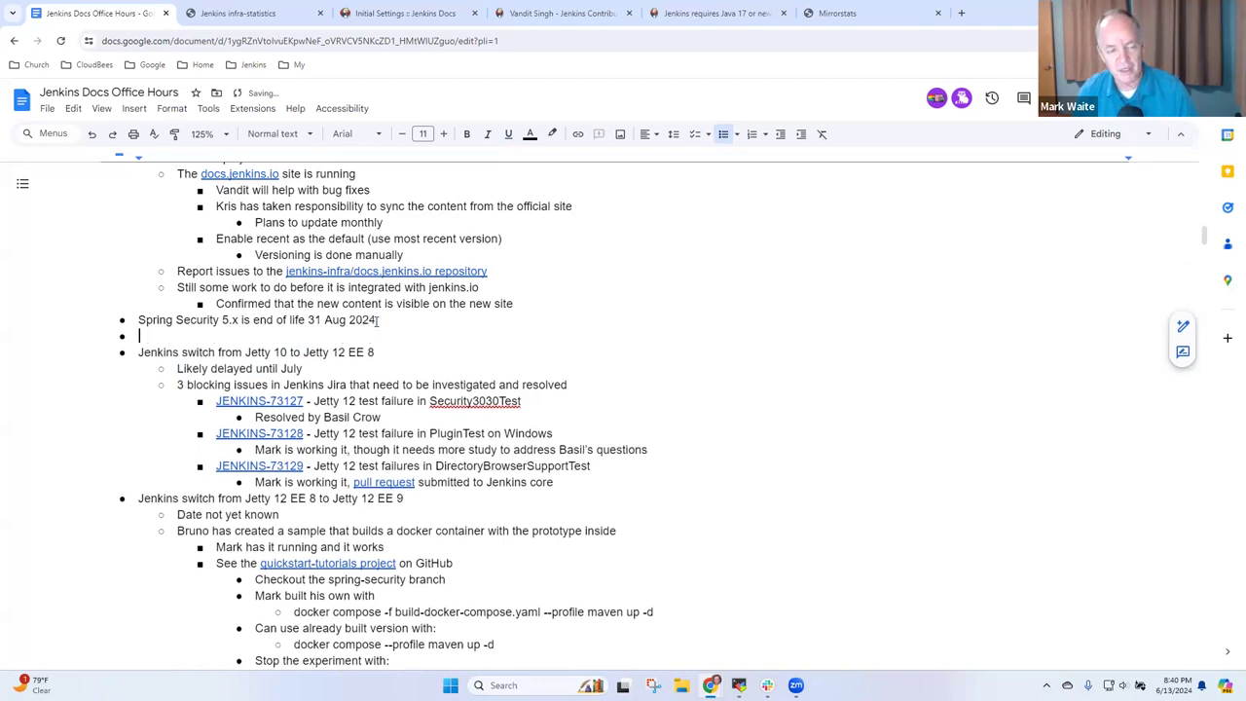
{"action": "type", "text": "Jenkins use"}
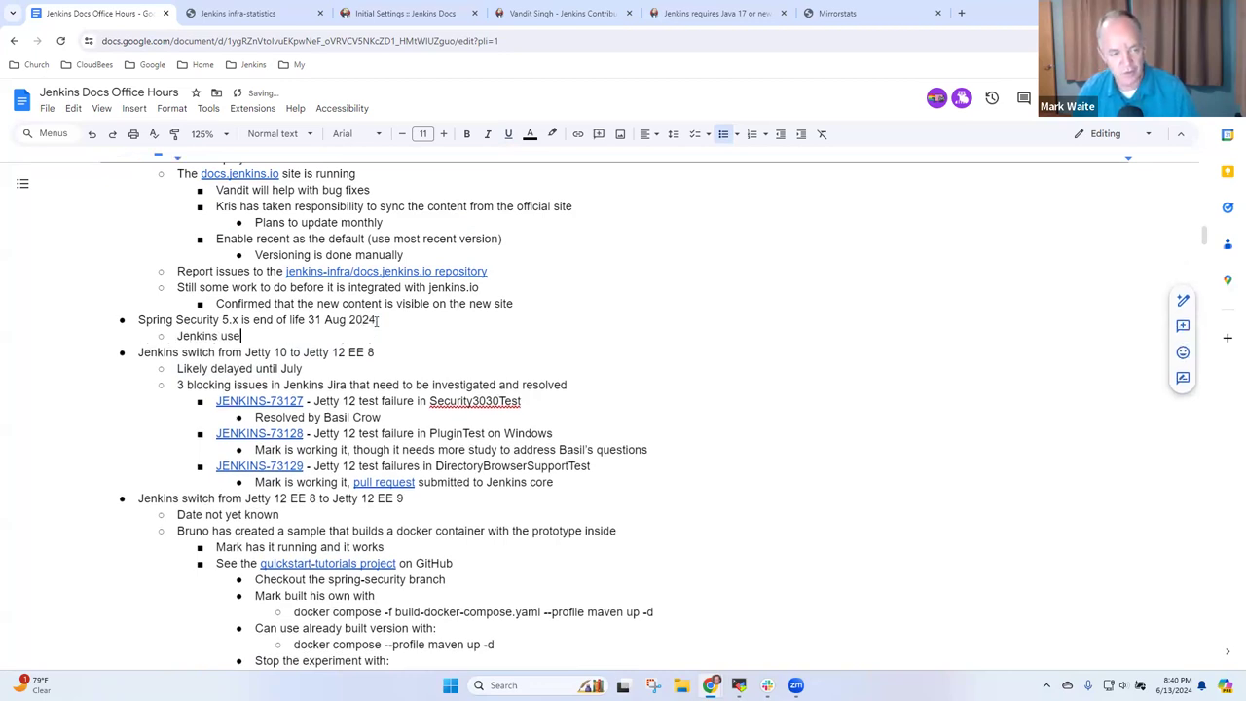
Complete the next line as 'Jenkins uses Spring Security 5.x heavily', copying the product name from above.
{"action": "key", "text": "Up"}
{"action": "key", "text": "ctrl+Left"}
{"action": "key", "text": "ctrl+Left"}
{"action": "key", "text": "ctrl+Left"}
{"action": "key", "text": "Home"}
{"action": "key", "text": "ctrl+shift+Right"}
{"action": "key", "text": "ctrl+shift+Right"}
{"action": "key", "text": "shift+Right"}
{"action": "key", "text": "shift+Right"}
{"action": "key", "text": "shift+Right"}
{"action": "key", "text": "shift+Right"}
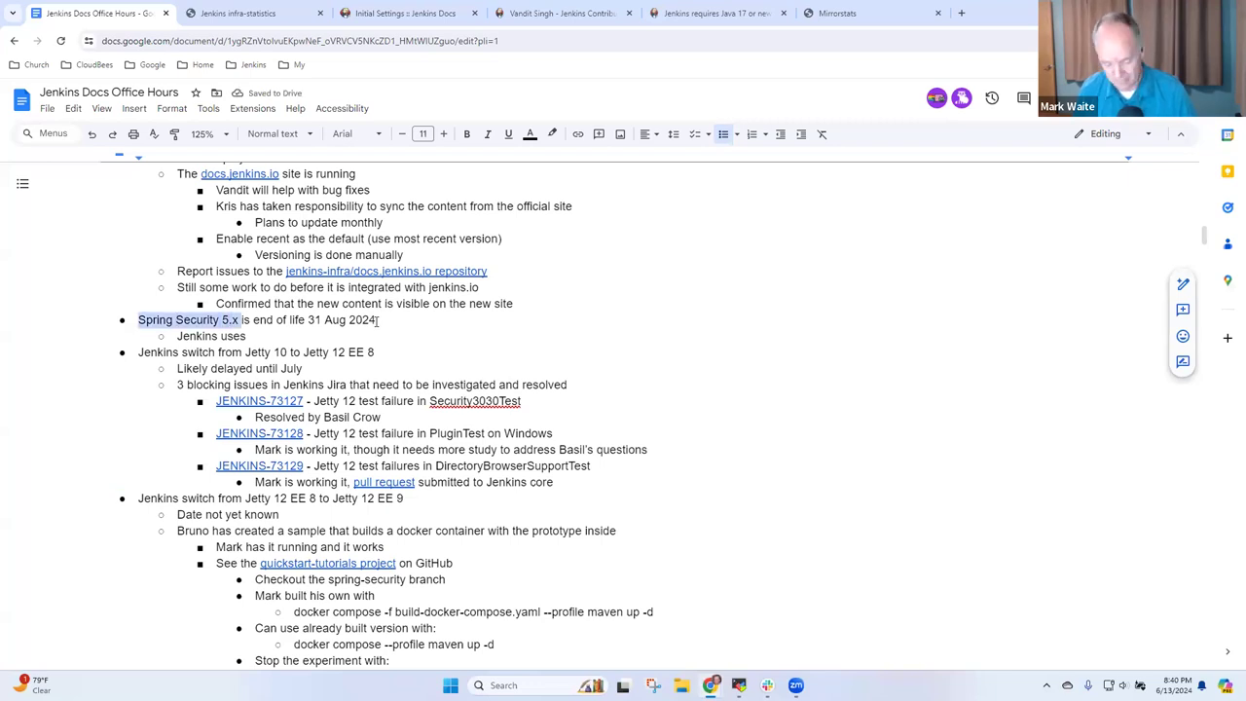
{"action": "key", "text": "ctrl+c"}
{"action": "key", "text": "Down"}
{"action": "key", "text": "End"}
{"action": "key", "text": "ctrl+v"}
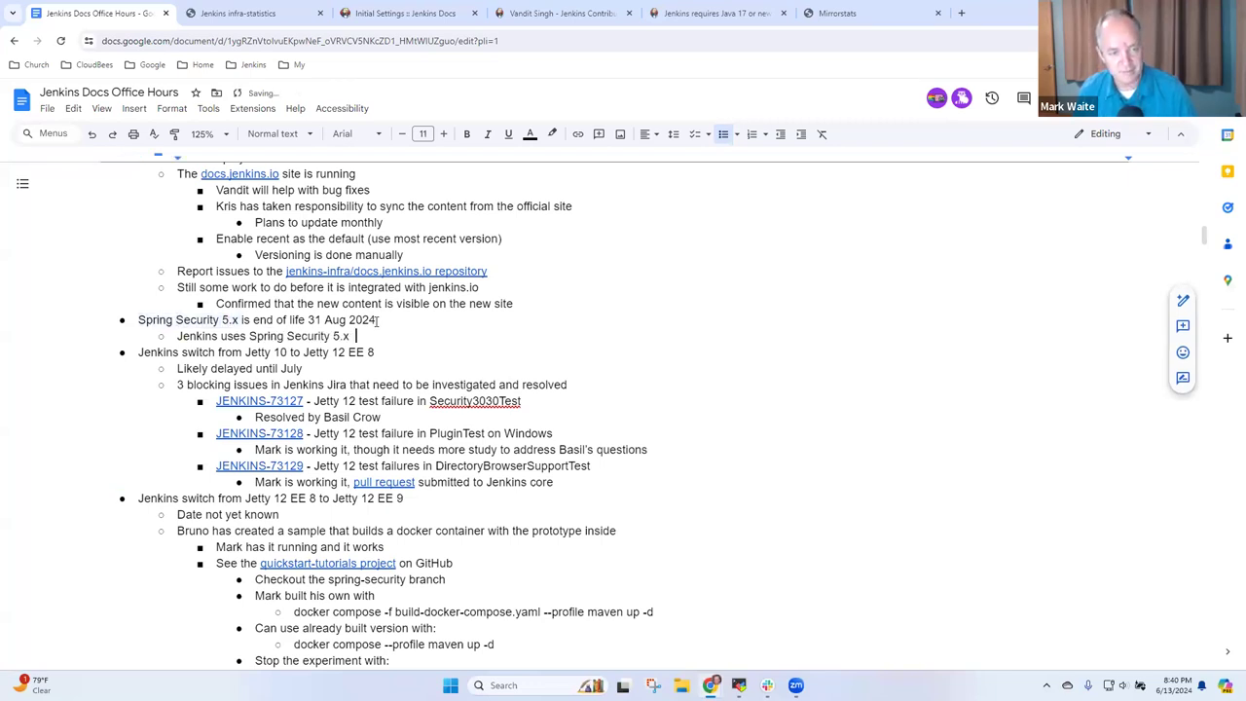
{"action": "type", "text": "heavily"}
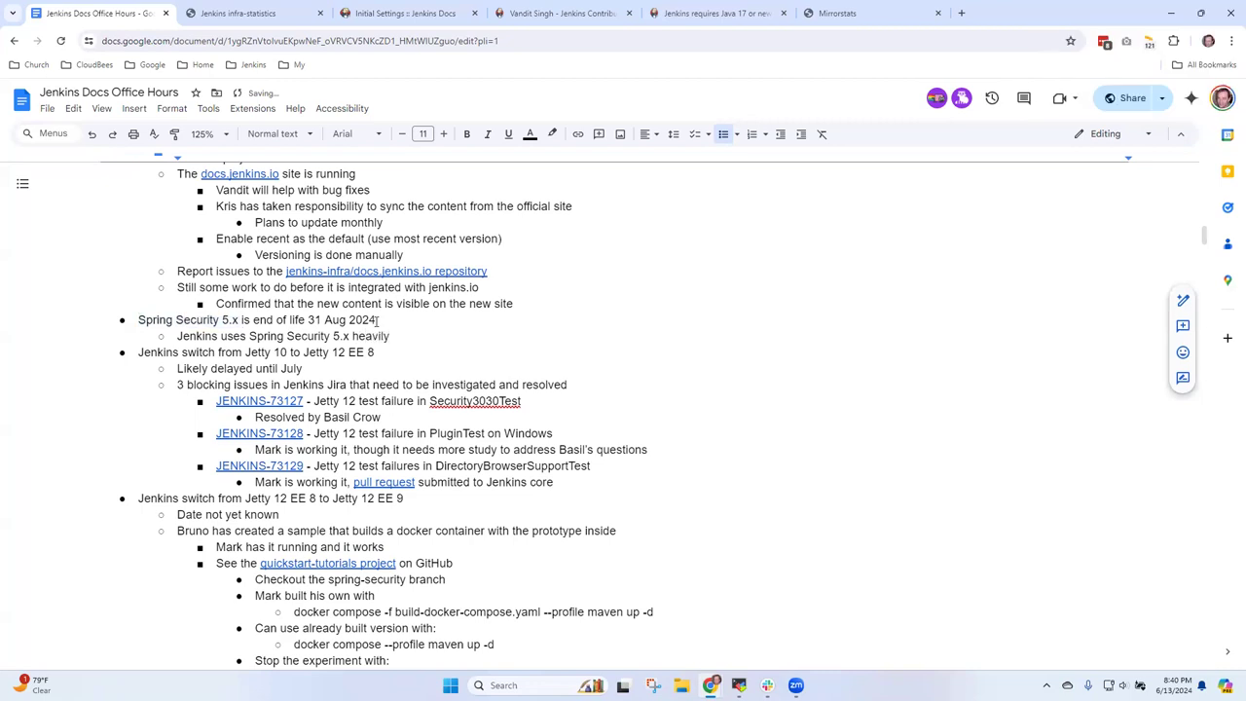
Add a sub-point reading 'Spring Security 6.x requires'.
{"action": "key", "text": "Return"}
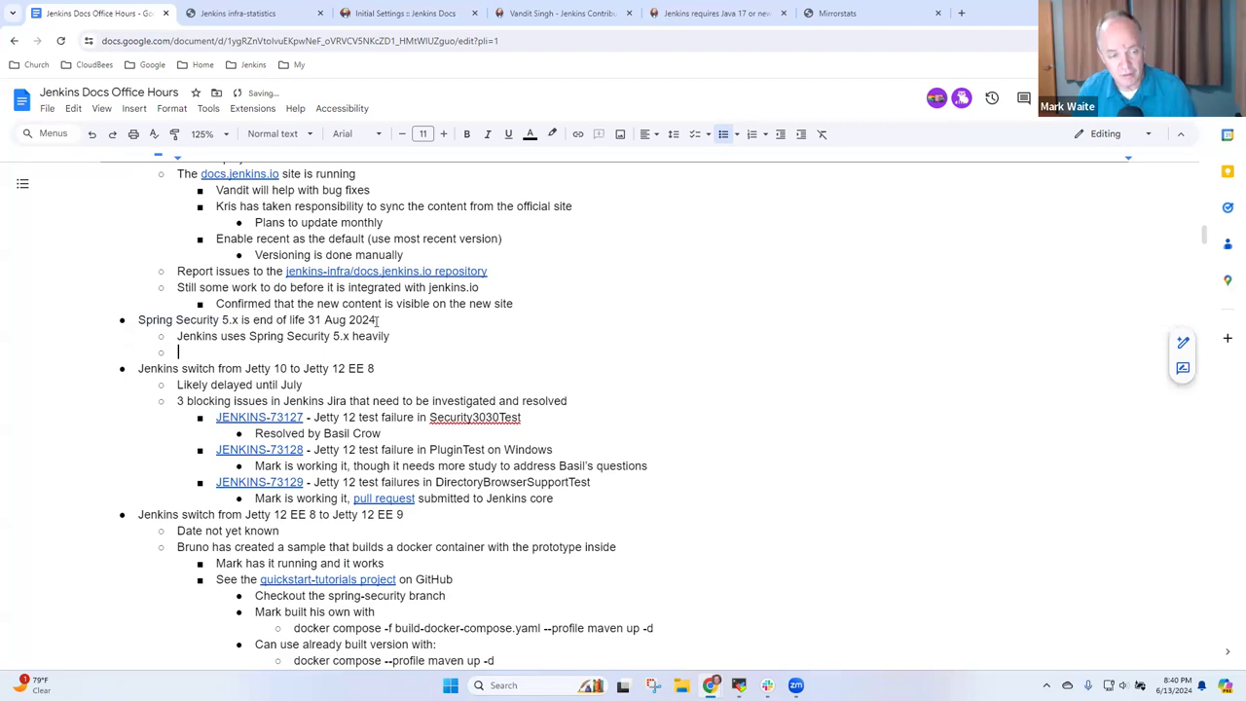
{"action": "type", "text": "Spring AS"}
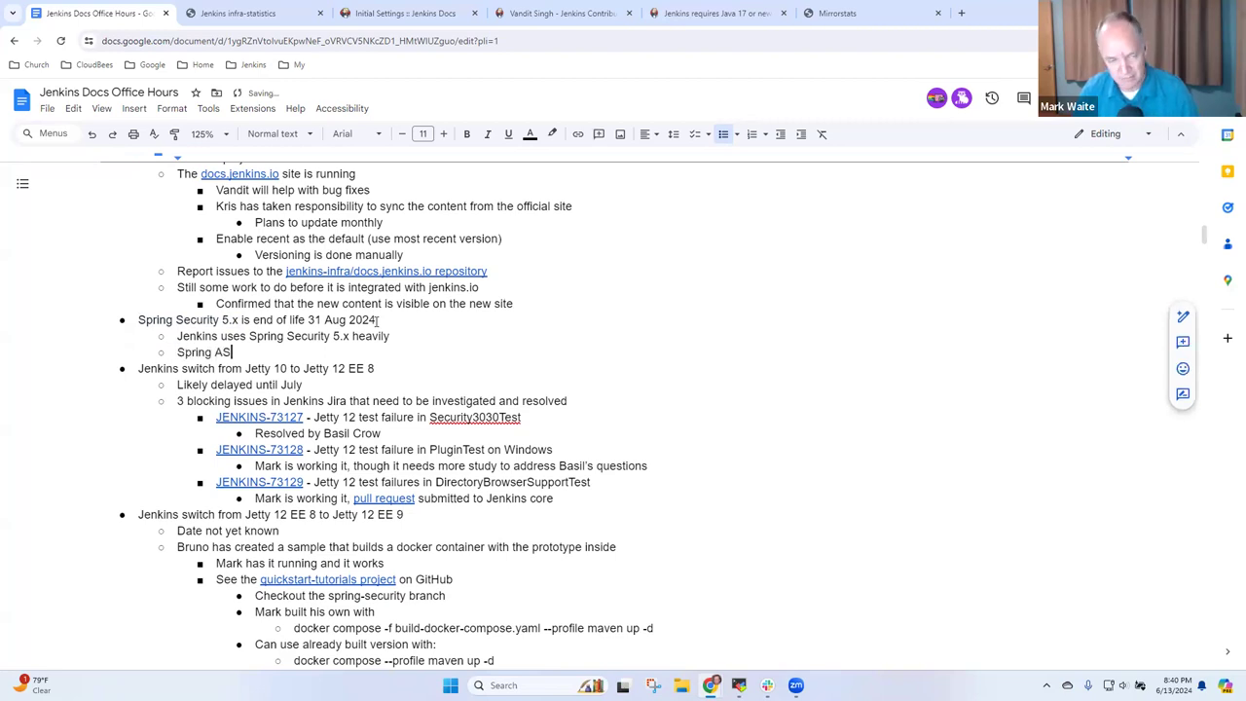
{"action": "key", "text": "BackSpace"}
{"action": "type", "text": "ecurity 6.x requires"}
Add a nested requirement 'Jakarta EE 9 (jakarta.servlet instead of javax.servlet)'.
{"action": "key", "text": "Return"}
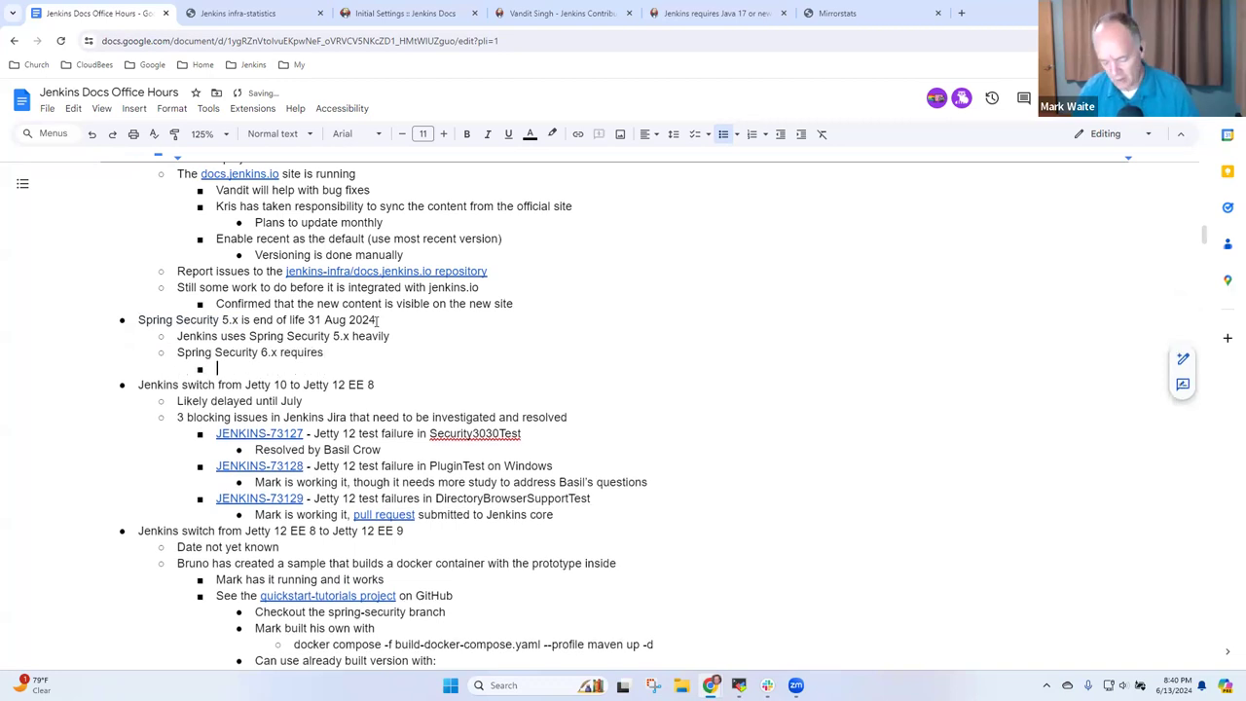
{"action": "type", "text": "Jaka"}
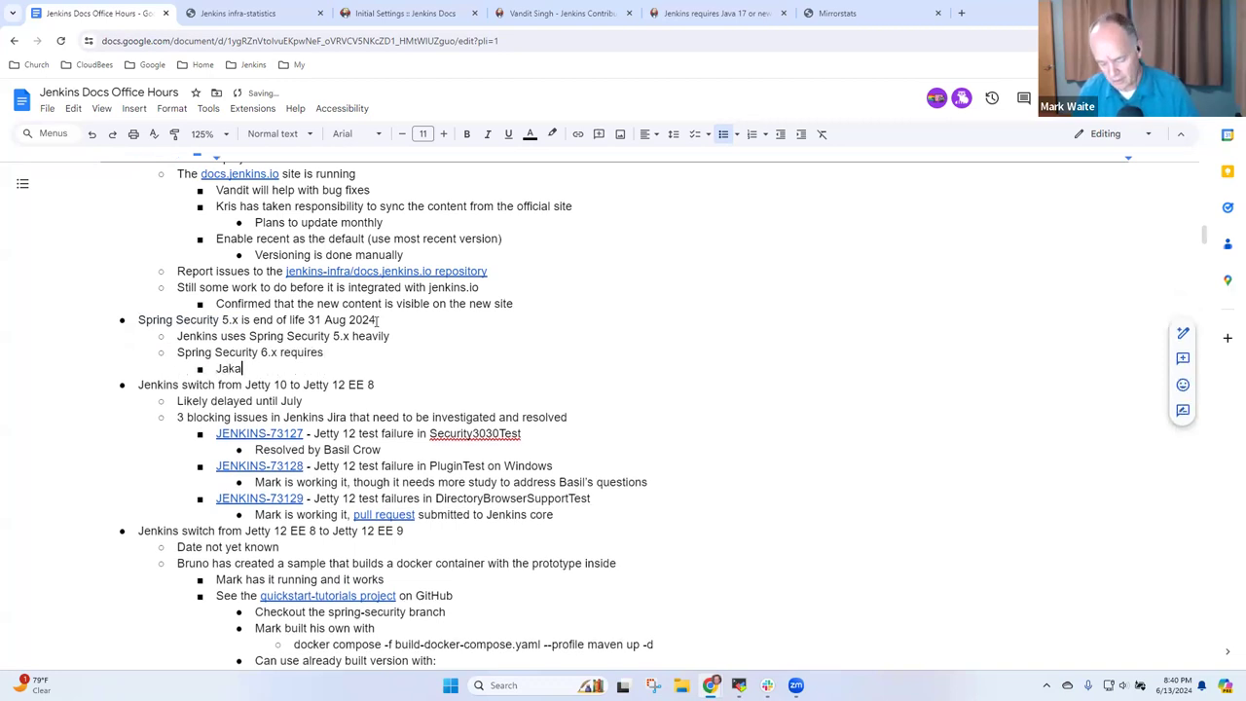
{"action": "type", "text": "rta EE 9 (java."}
{"action": "key", "text": "BackSpace"}
{"action": "key", "text": "BackSpace"}
{"action": "key", "text": "BackSpace"}
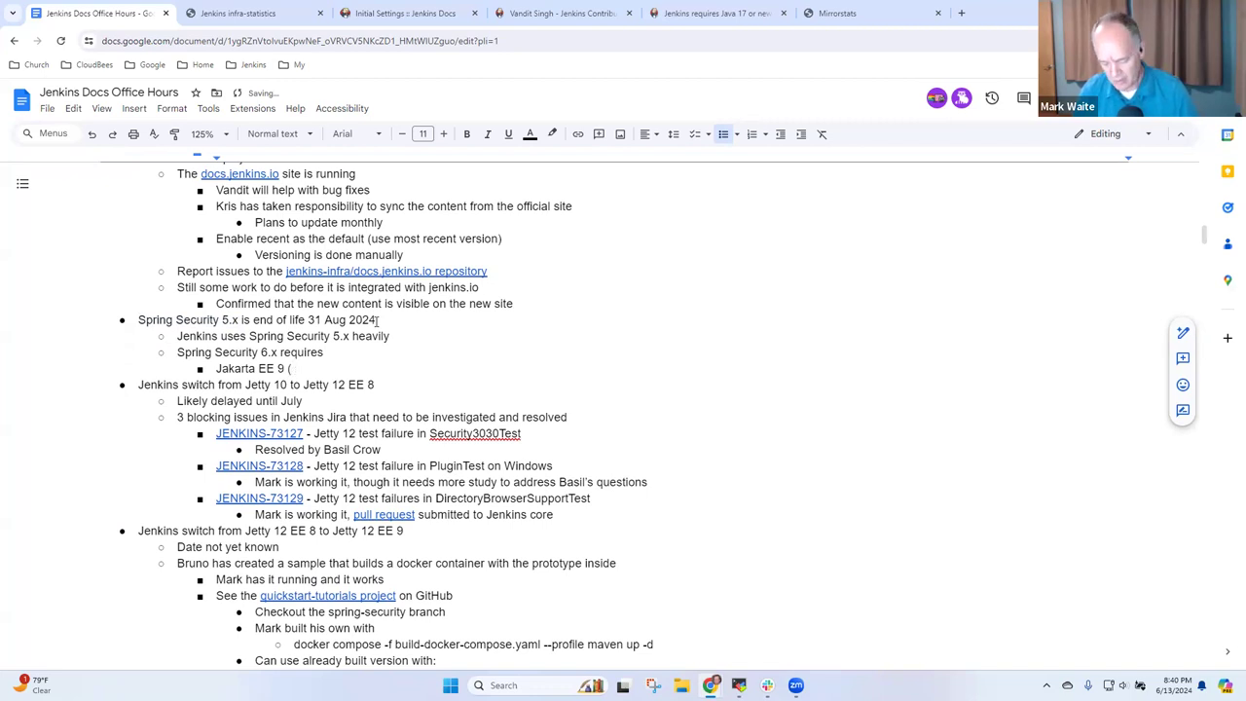
{"action": "type", "text": "jkkarta.serv"}
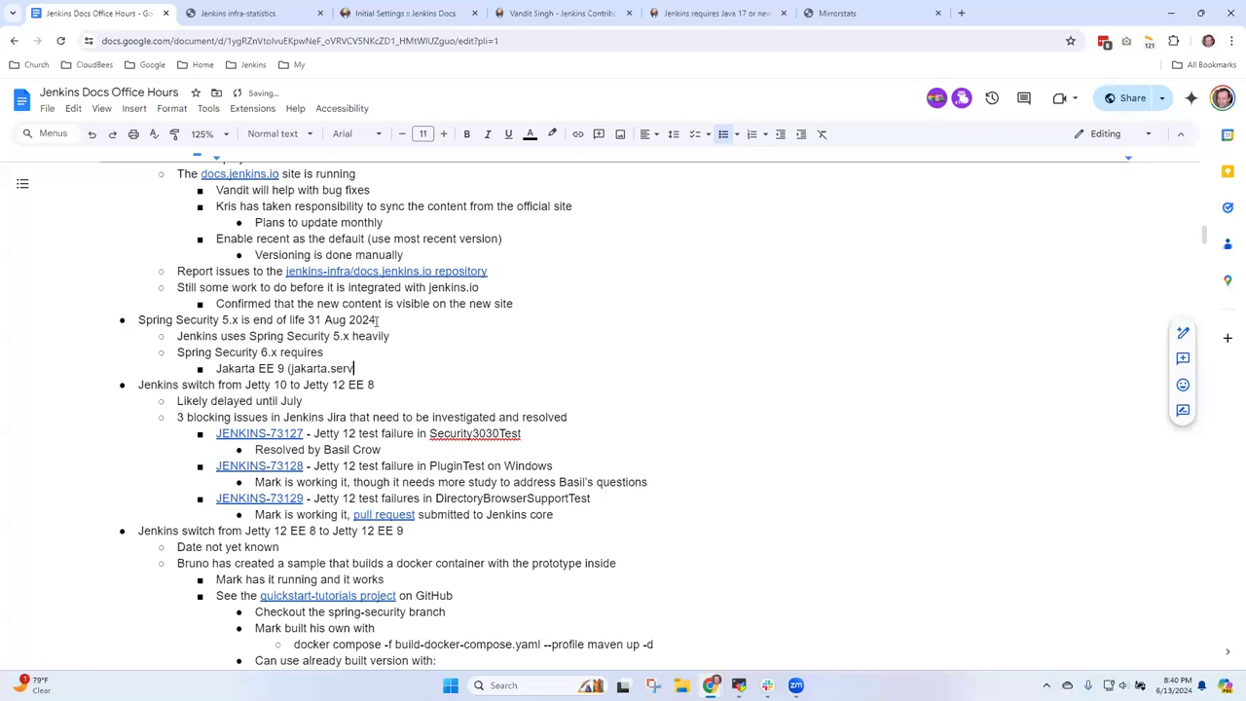
{"action": "type", "text": "let instead of jav"}
{"action": "type", "text": "x.ser"}
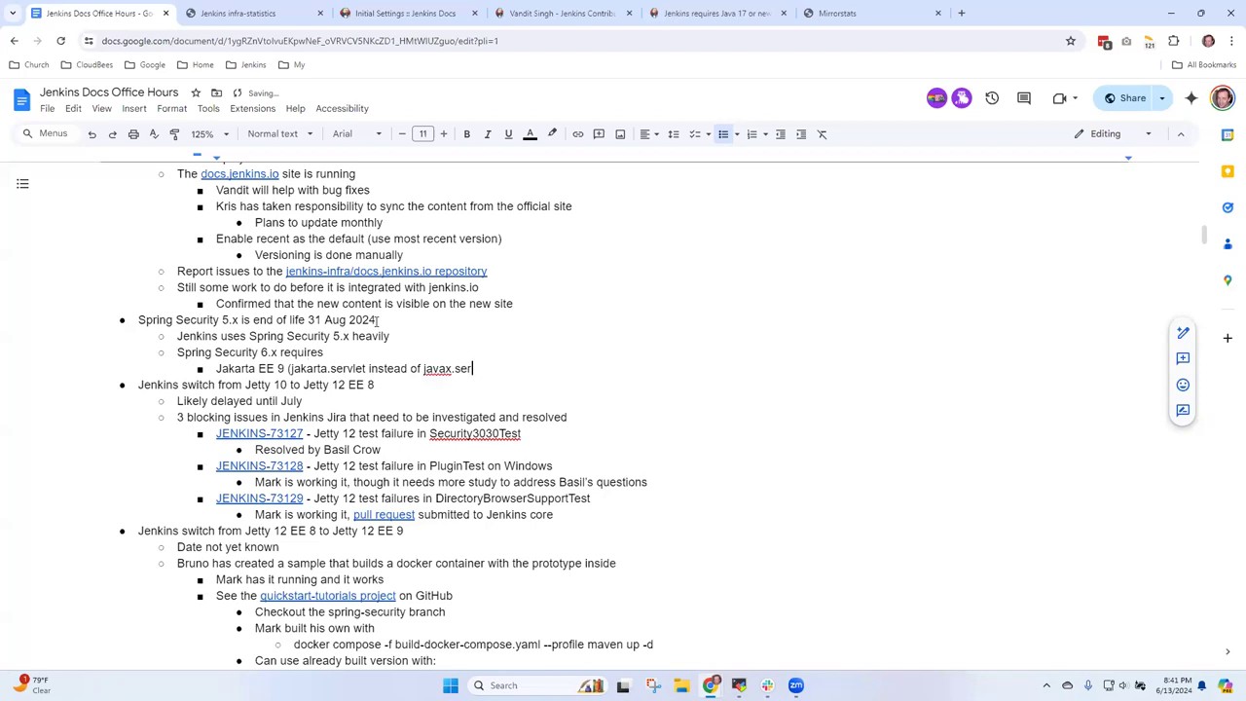
{"action": "type", "text": "vlet)"}
Add a 'Java 17' requirement bullet, correcting the mistyped 19.
{"action": "key", "text": "Return"}
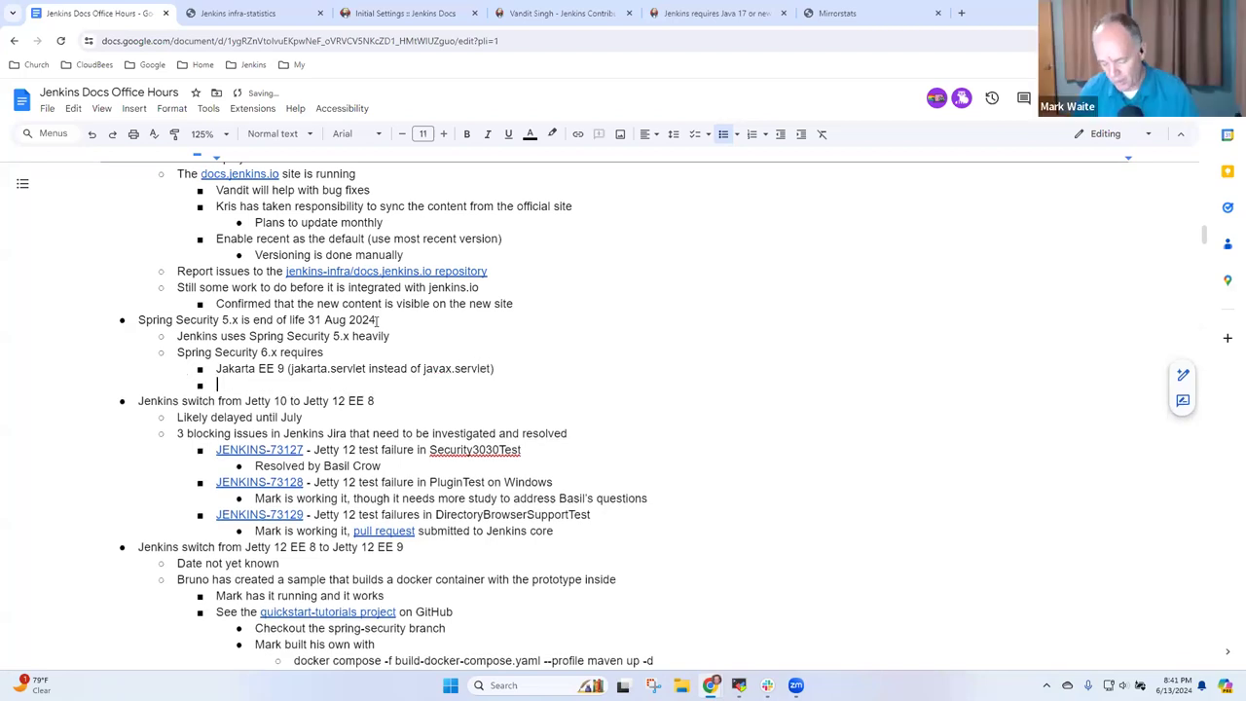
{"action": "type", "text": "Java 1"}
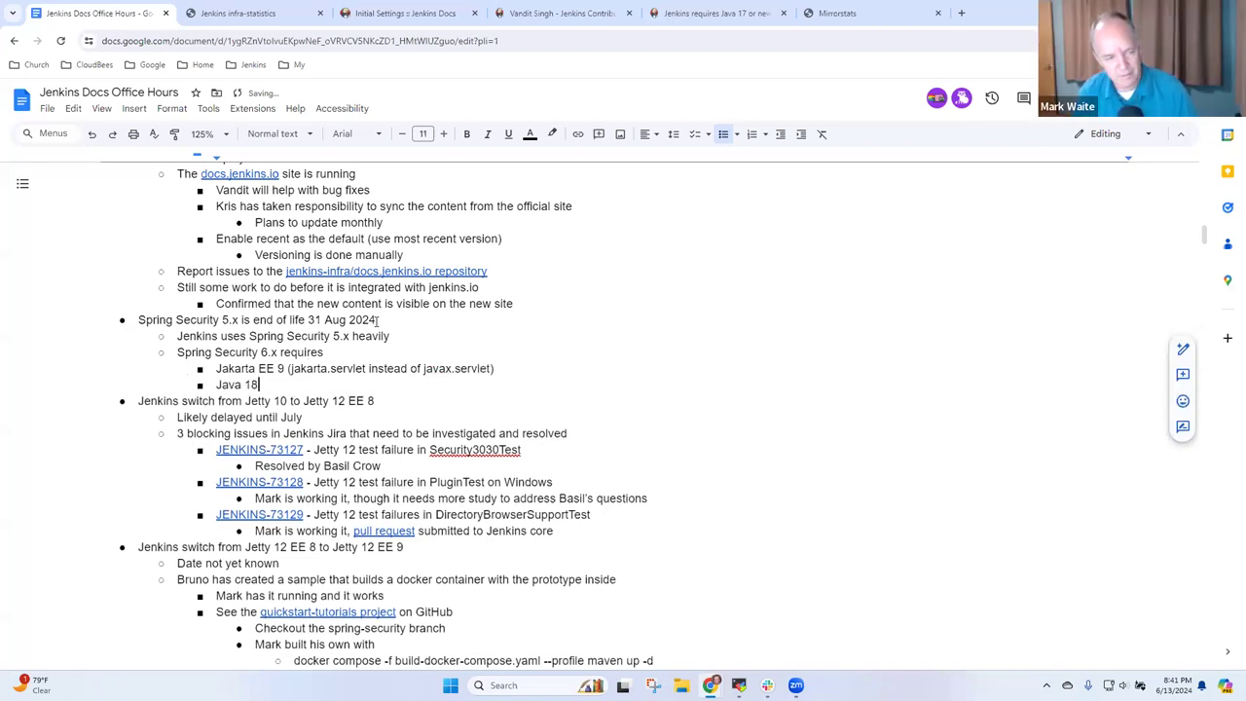
{"action": "type", "text": "9"}
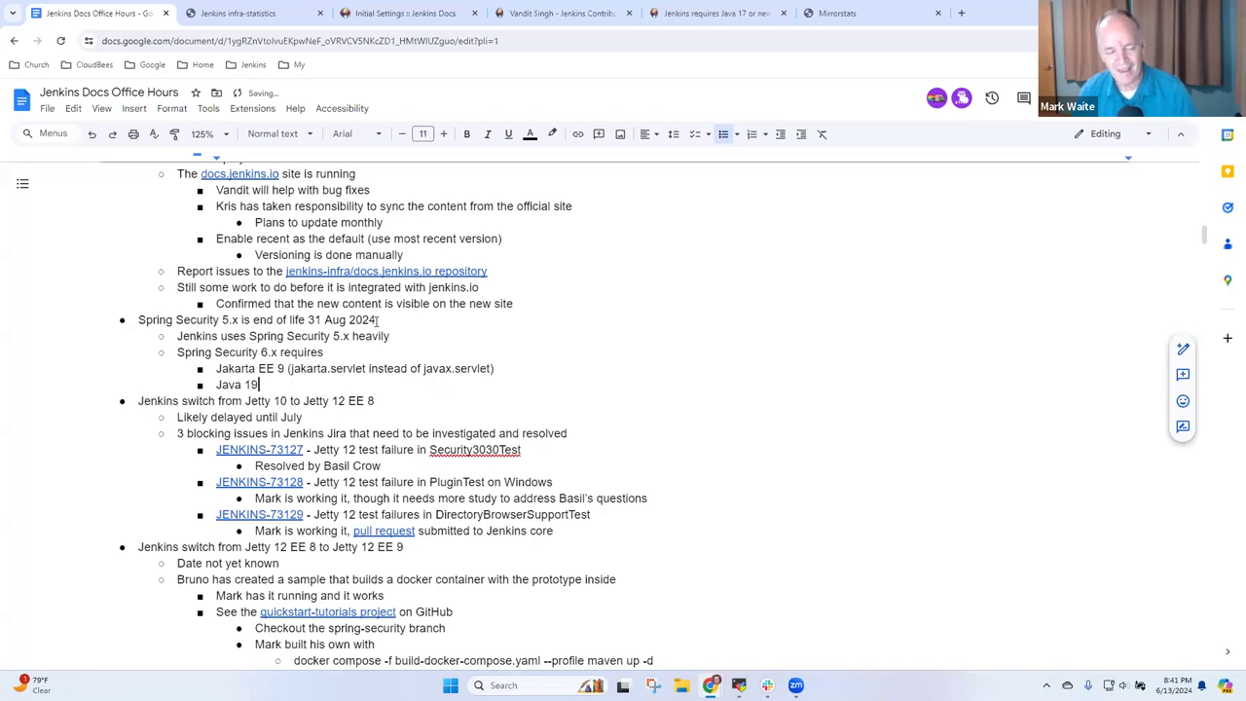
{"action": "key", "text": "Return"}
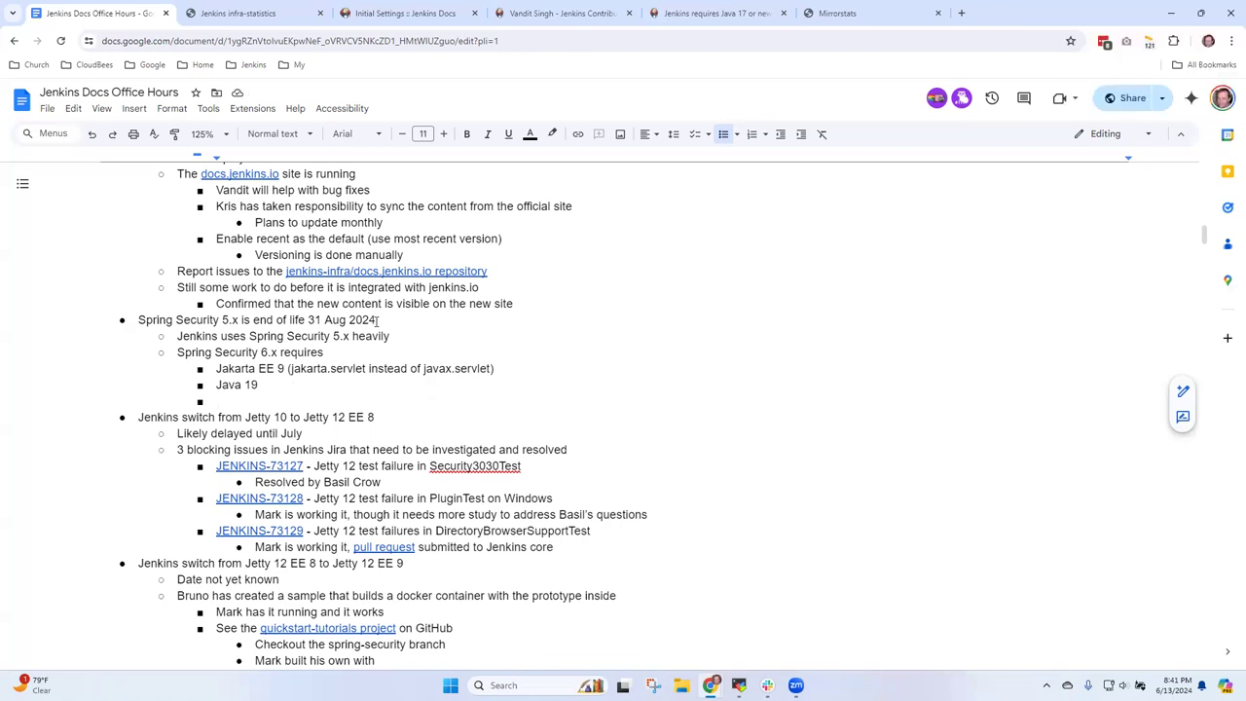
{"action": "key", "text": "Left"}
{"action": "key", "text": "BackSpace"}
{"action": "type", "text": "7"}
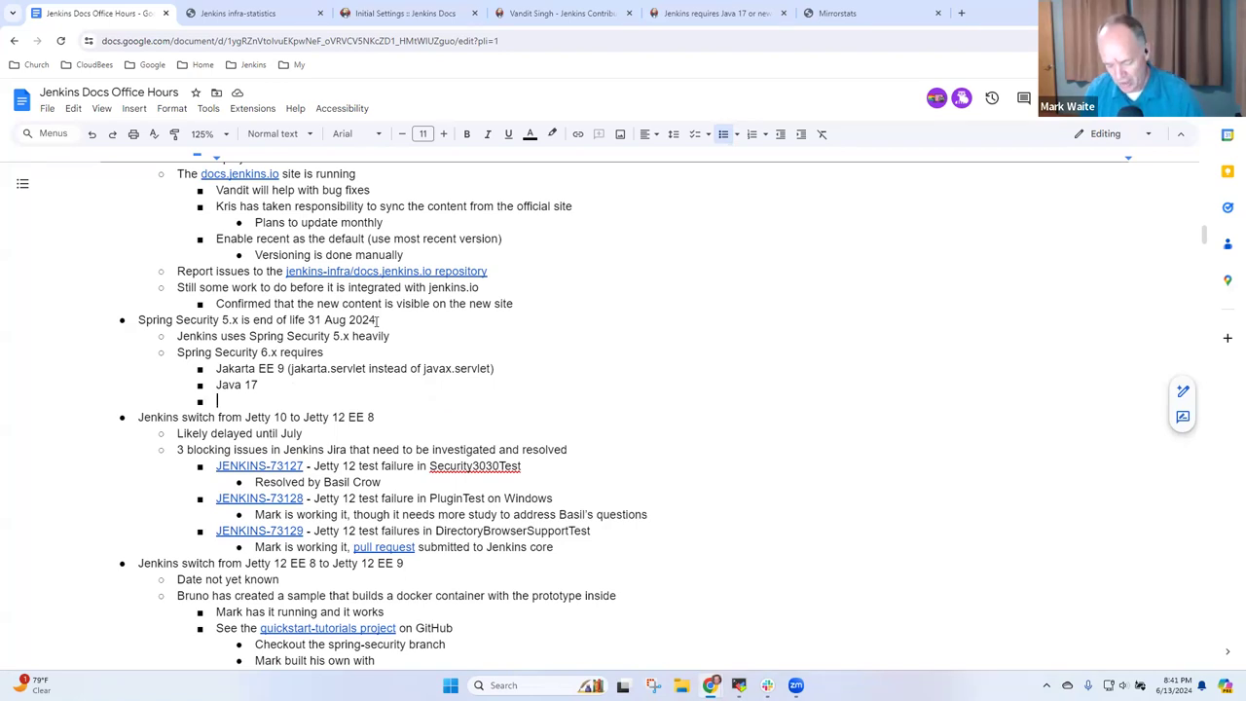
Add 'Jetty 12' and 'Commons File Upload 2' requirement bullets, then select the requirement lines.
{"action": "type", "text": "Jett"}
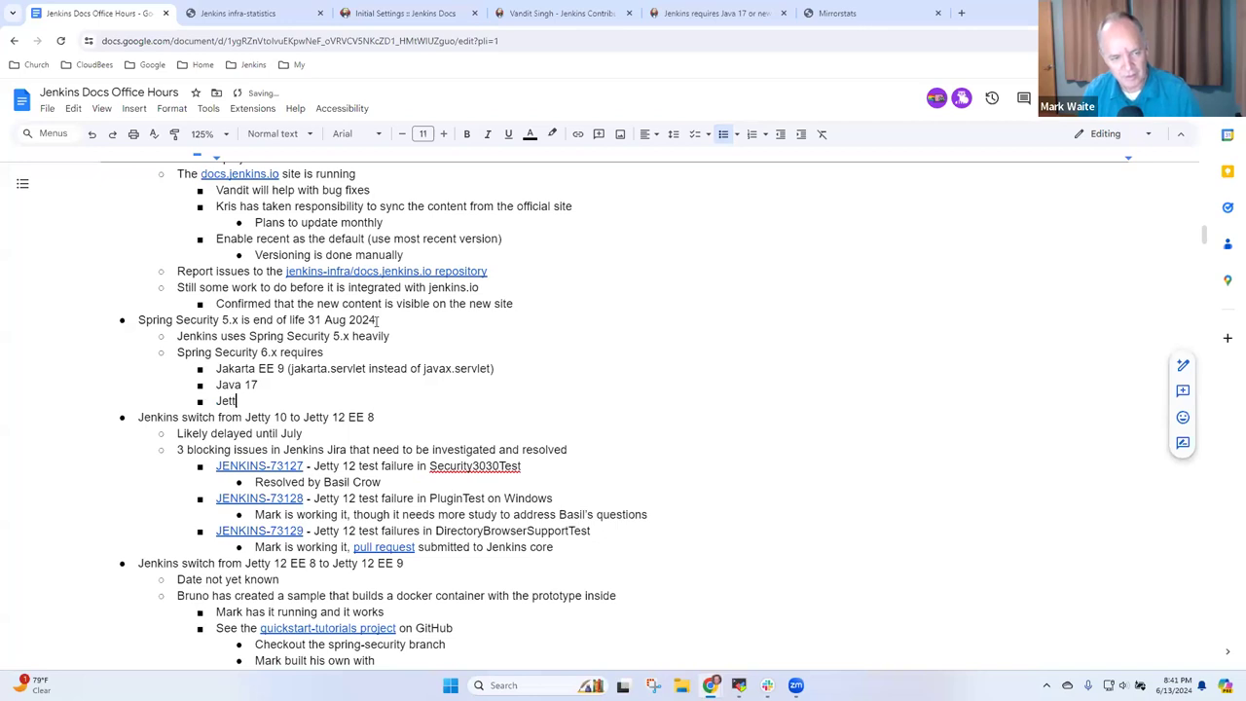
{"action": "type", "text": "y 12 "}
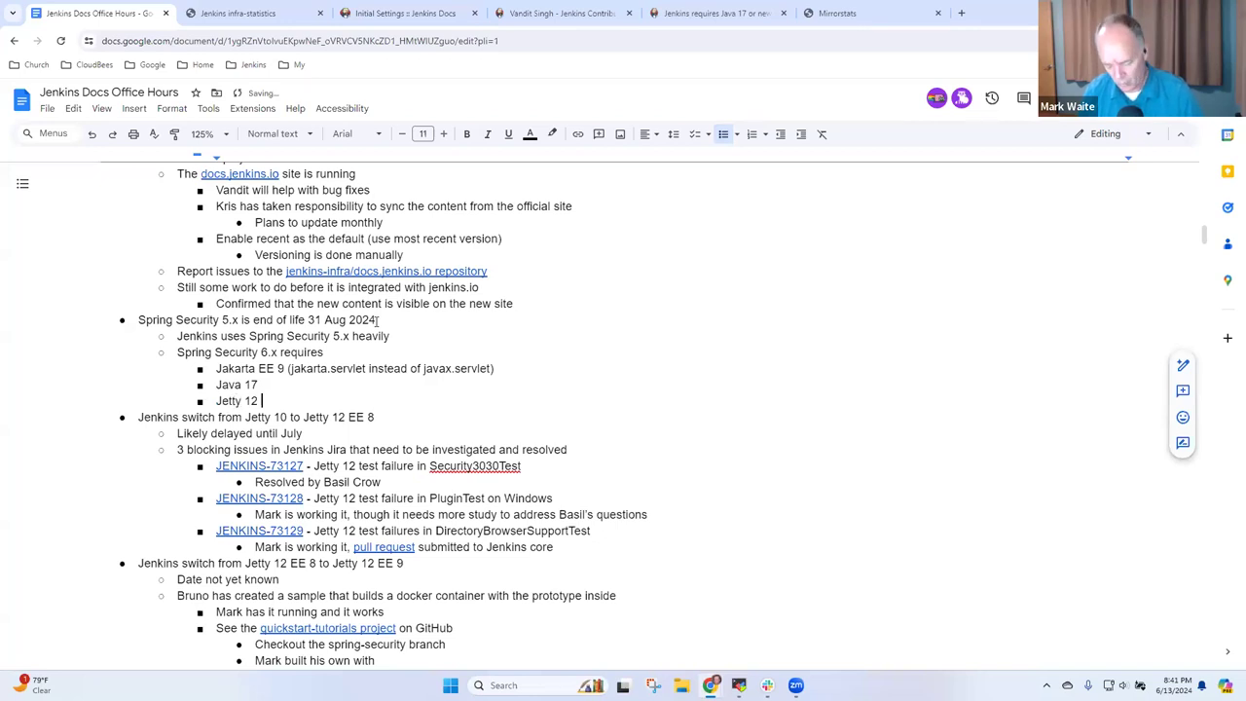
{"action": "type", "text": "with"}
{"action": "key", "text": "BackSpace"}
{"action": "key", "text": "BackSpace"}
{"action": "key", "text": "BackSpace"}
{"action": "key", "text": "BackSpace"}
{"action": "key", "text": "Return"}
{"action": "type", "text": "Commons F"}
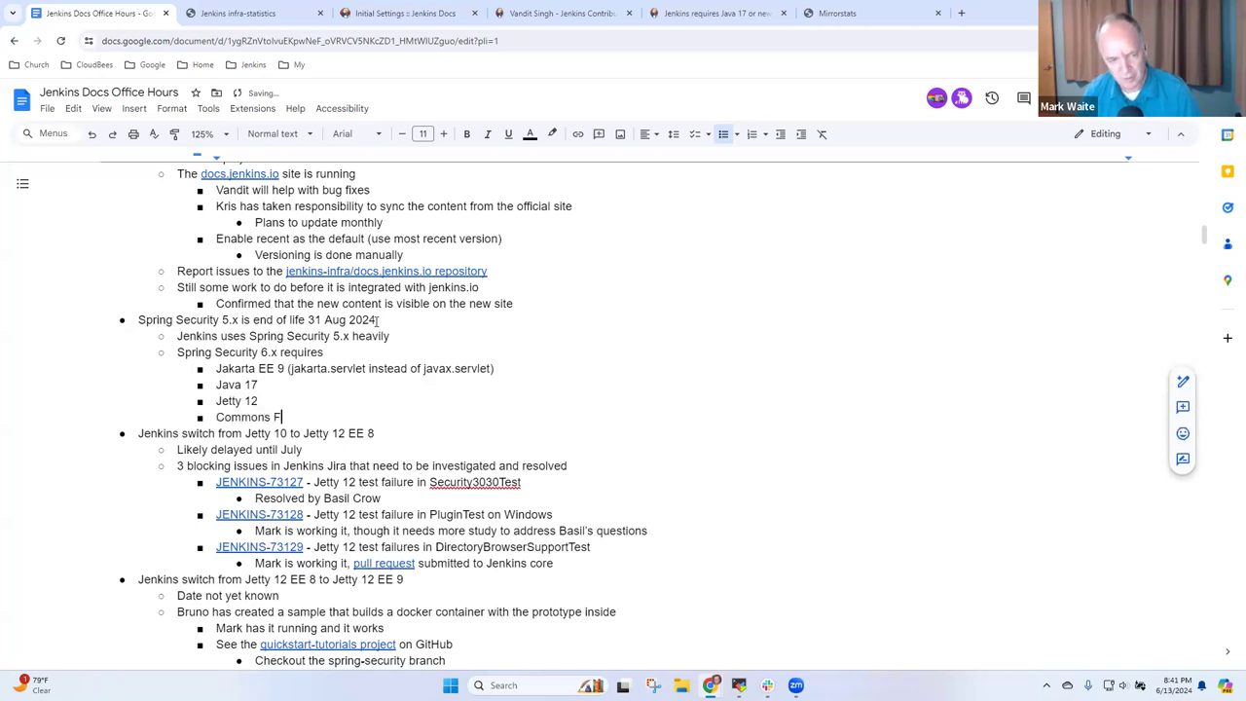
{"action": "type", "text": "ile Upload"}
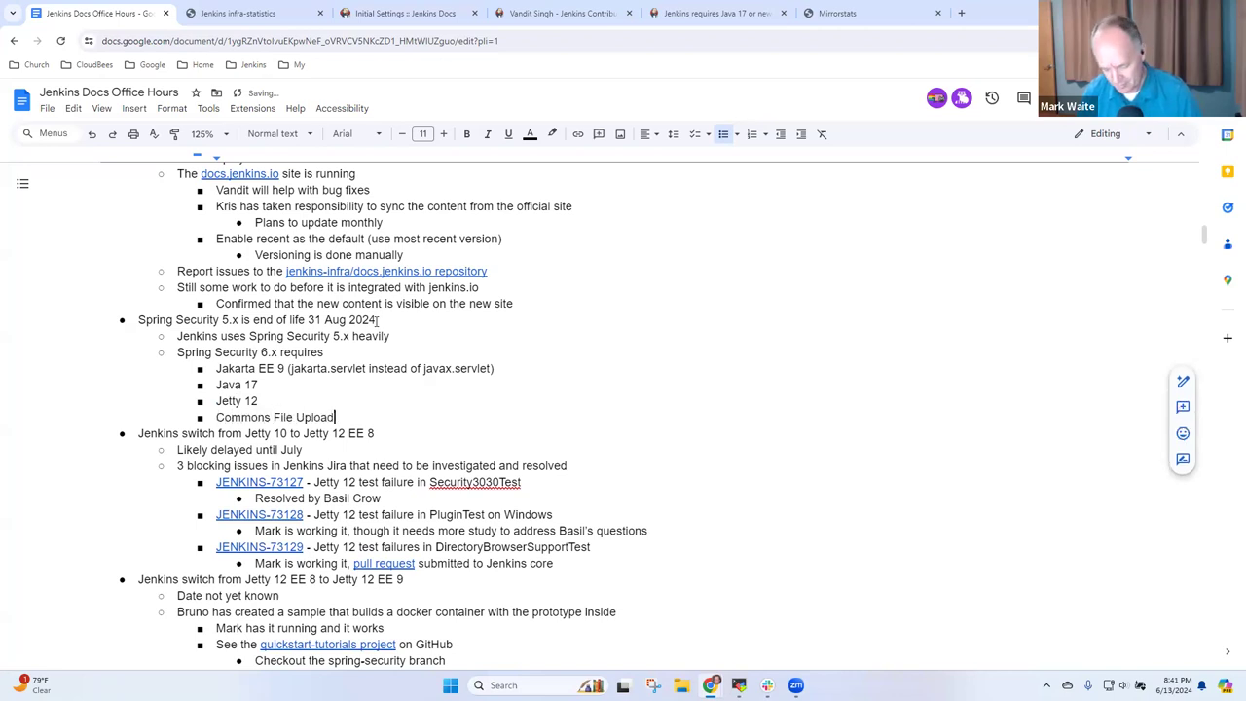
{"action": "type", "text": " 2"}
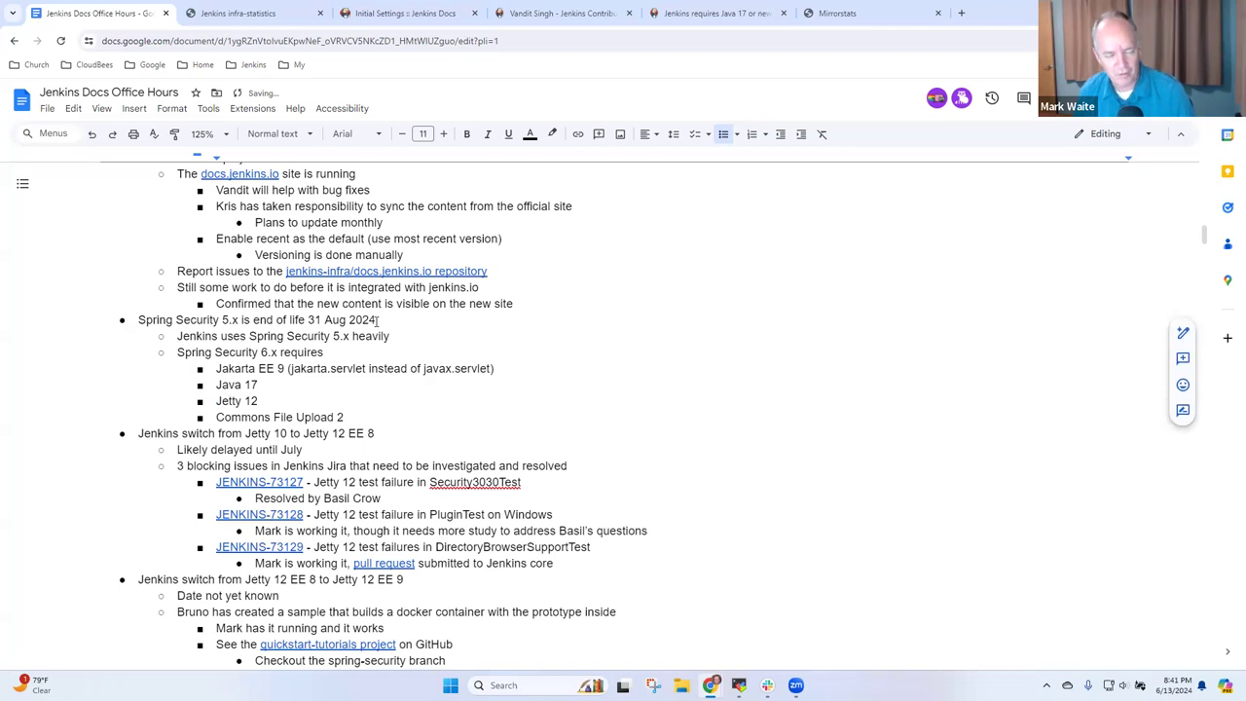
{"action": "key", "text": "Up"}
{"action": "key", "text": "Up"}
{"action": "key", "text": "Up"}
{"action": "key", "text": "Up"}
{"action": "key", "text": "Home"}
{"action": "key", "text": "shift+Down"}
{"action": "key", "text": "shift+Down"}
{"action": "key", "text": "shift+Down"}
{"action": "key", "text": "shift+Down"}
{"action": "key", "text": "shift+Down"}
{"action": "key", "text": "shift+Down"}
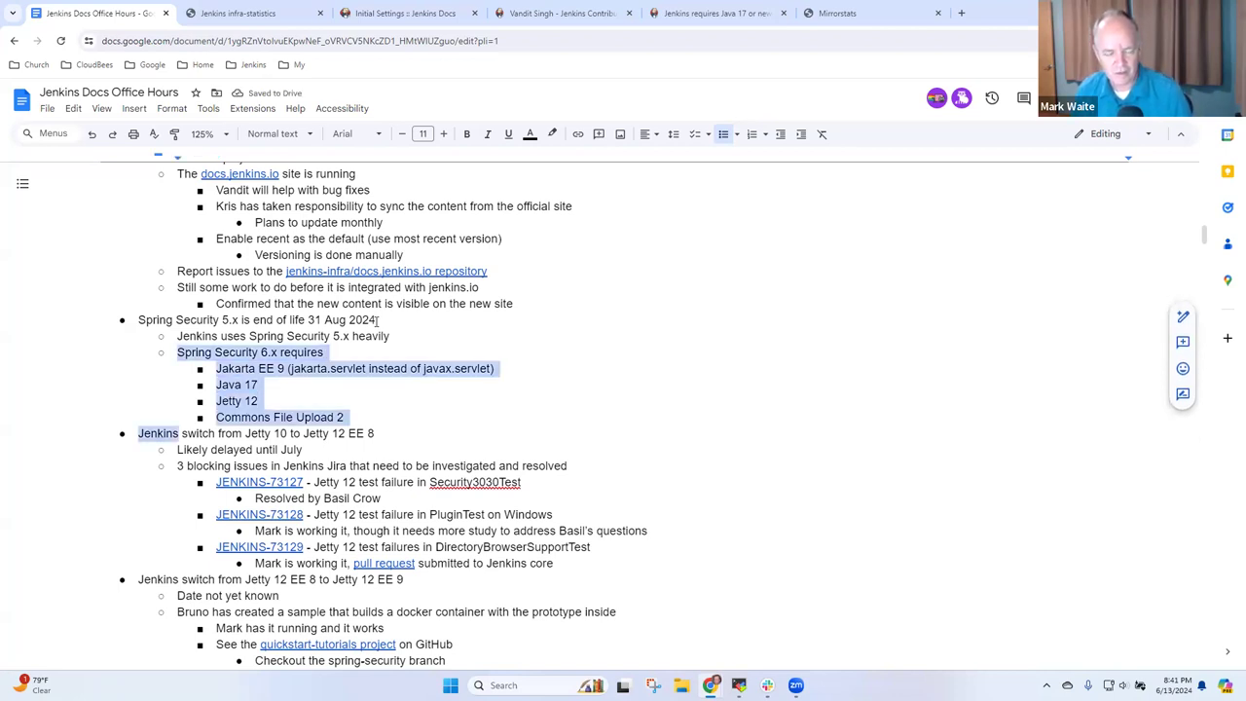
{"action": "key", "text": "shift+Home"}
{"action": "key", "text": "shift+Left"}
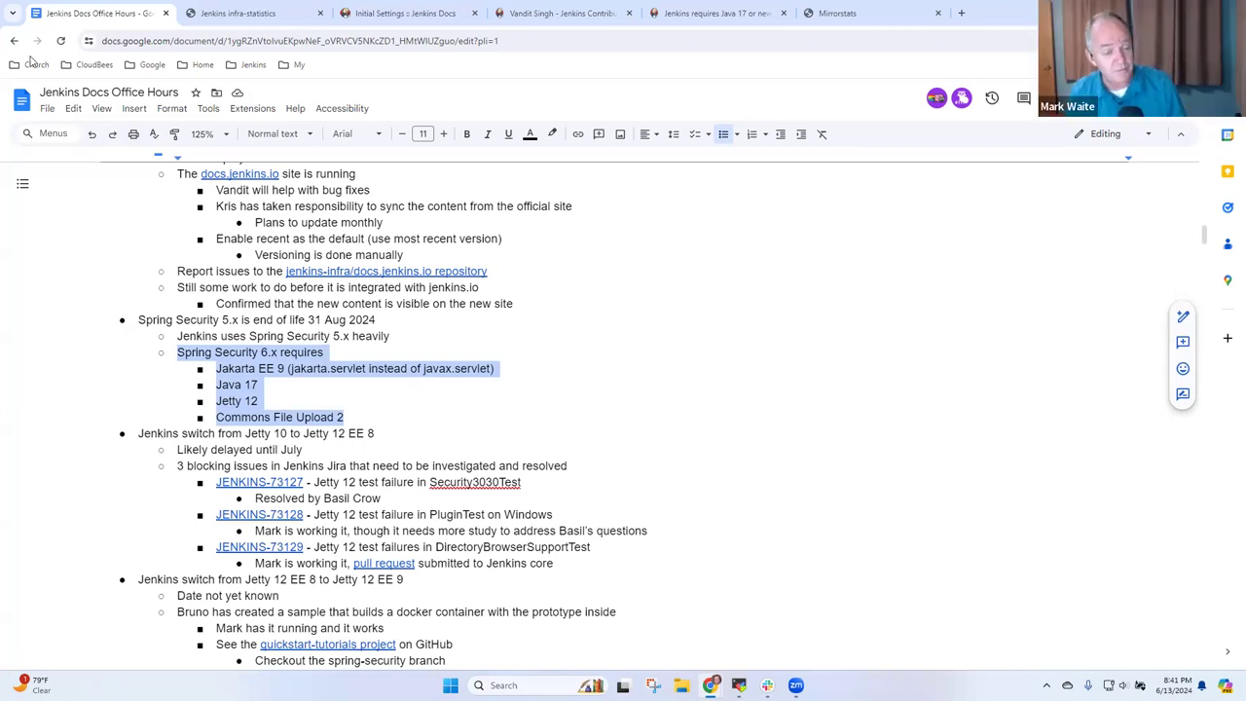
Add an outdented bullet after the requirements naming the two developers involved.
{"action": "left_click", "coordinate": [346, 416]}
{"action": "key", "text": "Return"}
{"action": "key", "text": "shift+Tab"}
{"action": "type", "text": "Basil w"}
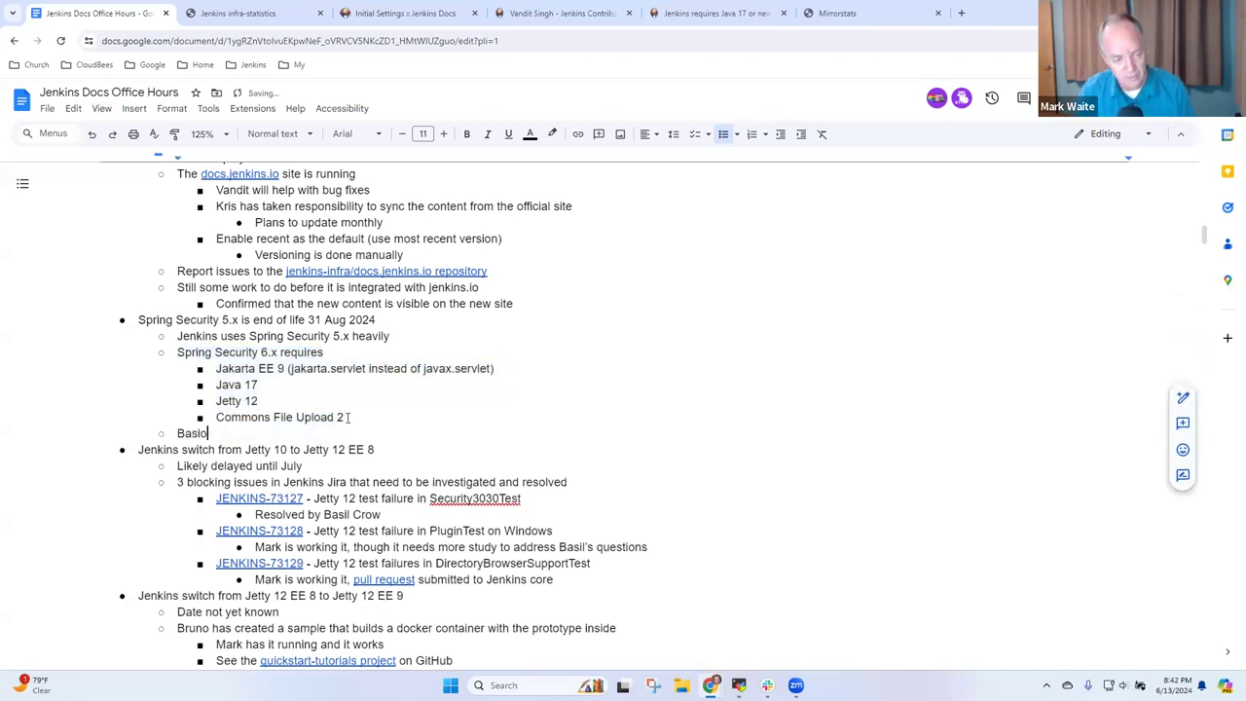
{"action": "key", "text": "BackSpace"}
{"action": "key", "text": "BackSpace"}
{"action": "key", "text": "BackSpace"}
{"action": "type", "text": "l Crow "}
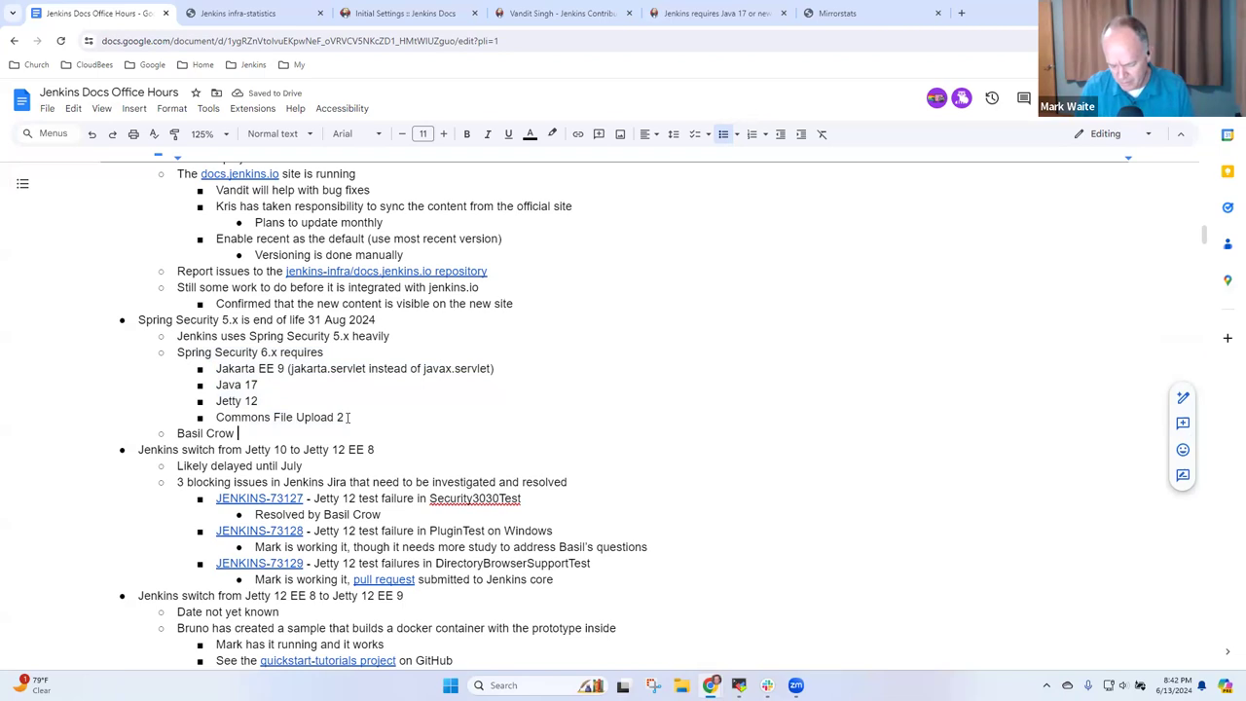
{"action": "type", "text": "Adriend"}
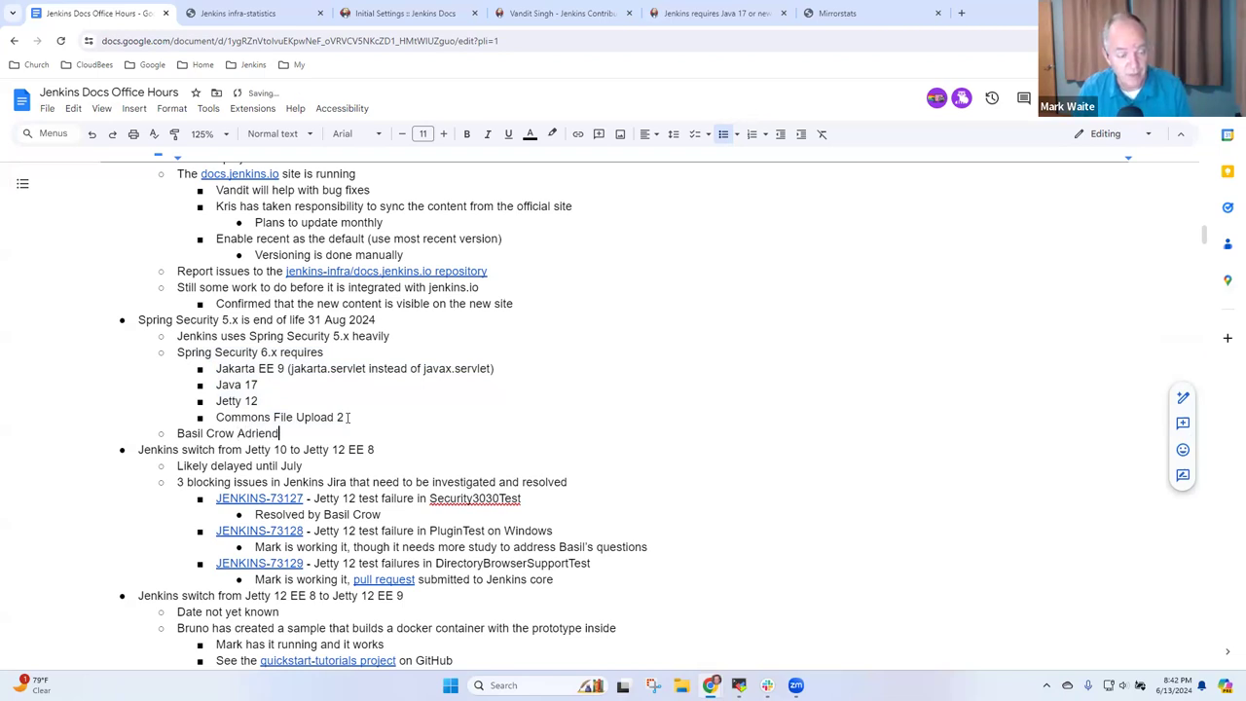
{"action": "key", "text": "BackSpace"}
{"action": "type", "text": "L"}
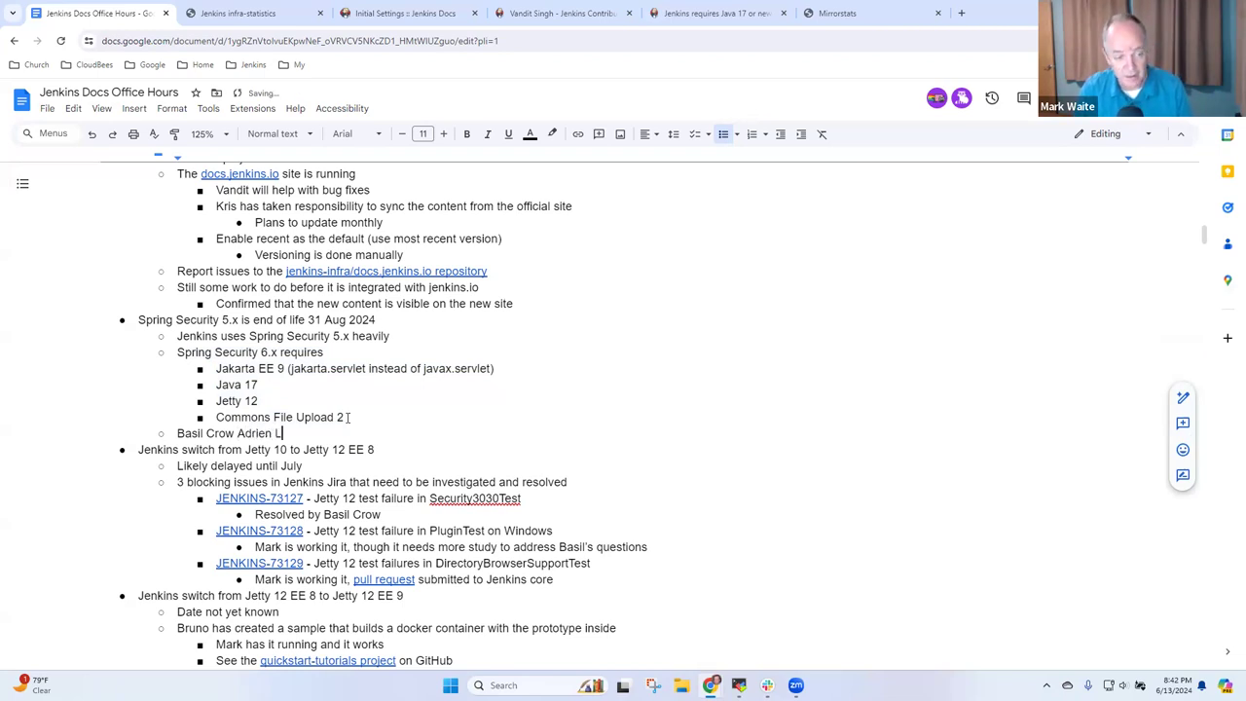
{"action": "key", "text": "ctrl+Left"}
{"action": "key", "text": "ctrl+Left"}
{"action": "type", "text": "and"}
{"action": "key", "text": "End"}
{"action": "type", "text": "echarpentier"}
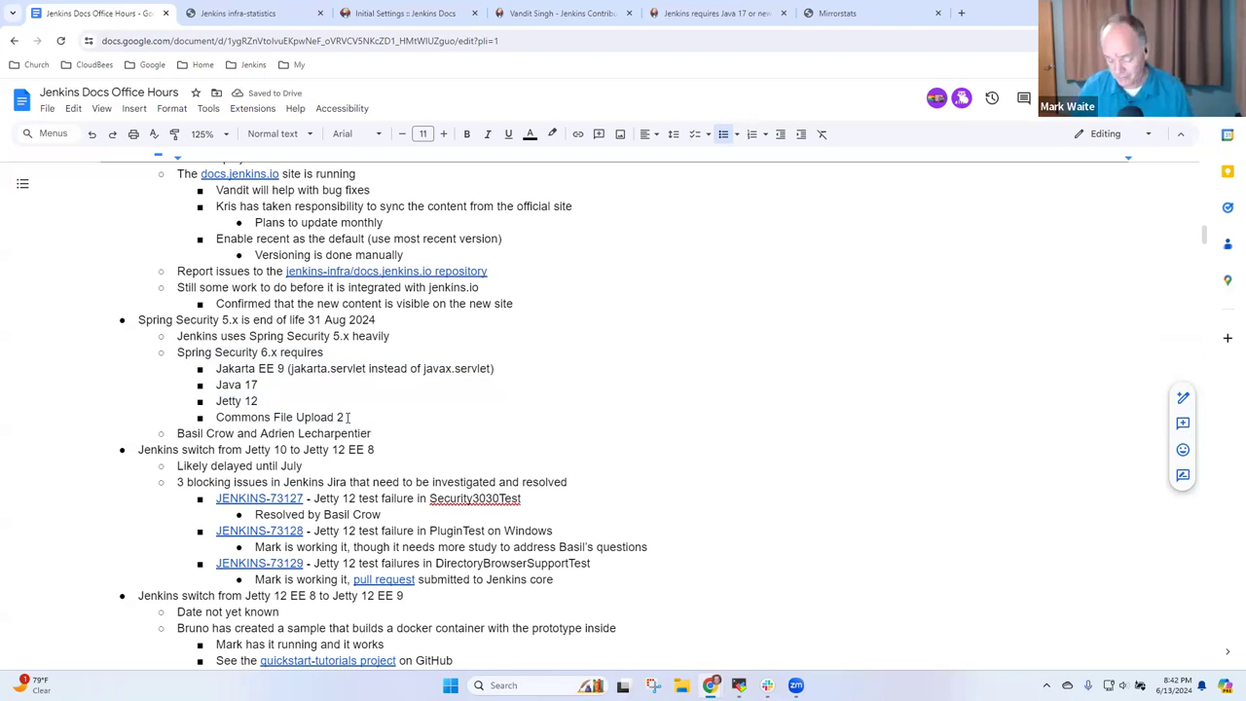
Add a nested sub-note that one contributor is running it in a test setup.
{"action": "key", "text": "Return"}
{"action": "key", "text": "Tab"}
{"action": "type", "text": "Mark is running it"}
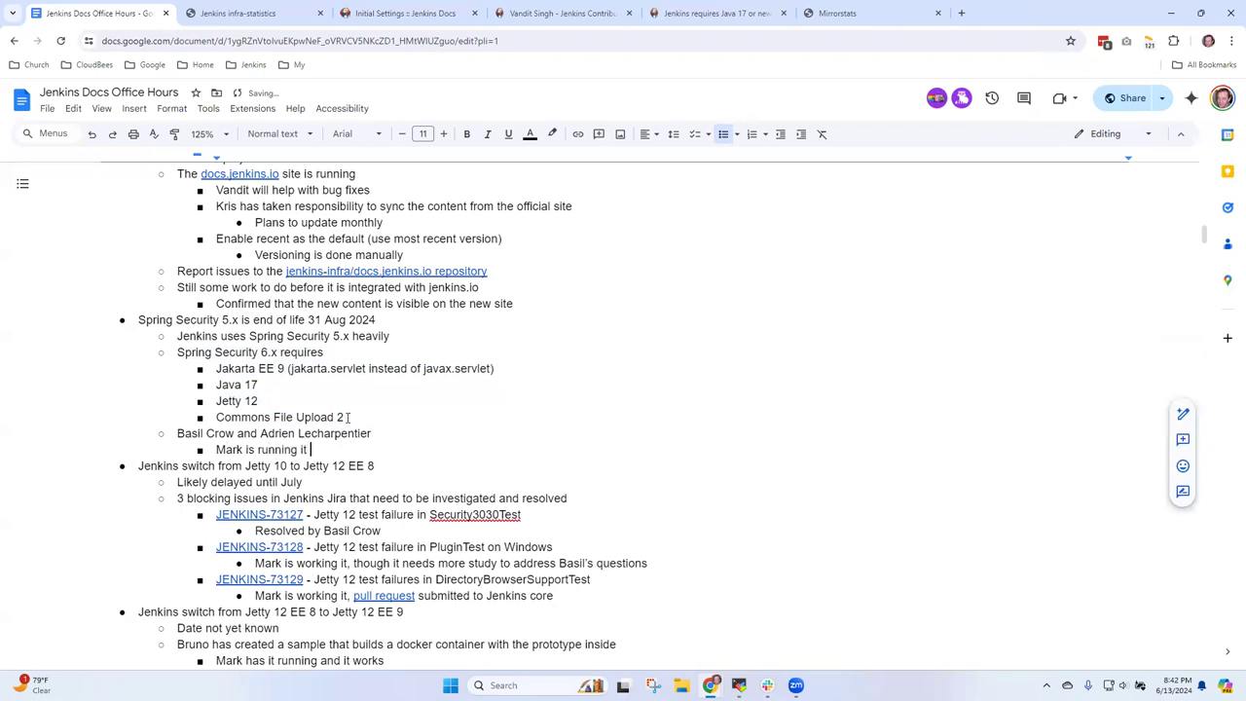
{"action": "type", "text": " in a test setup"}
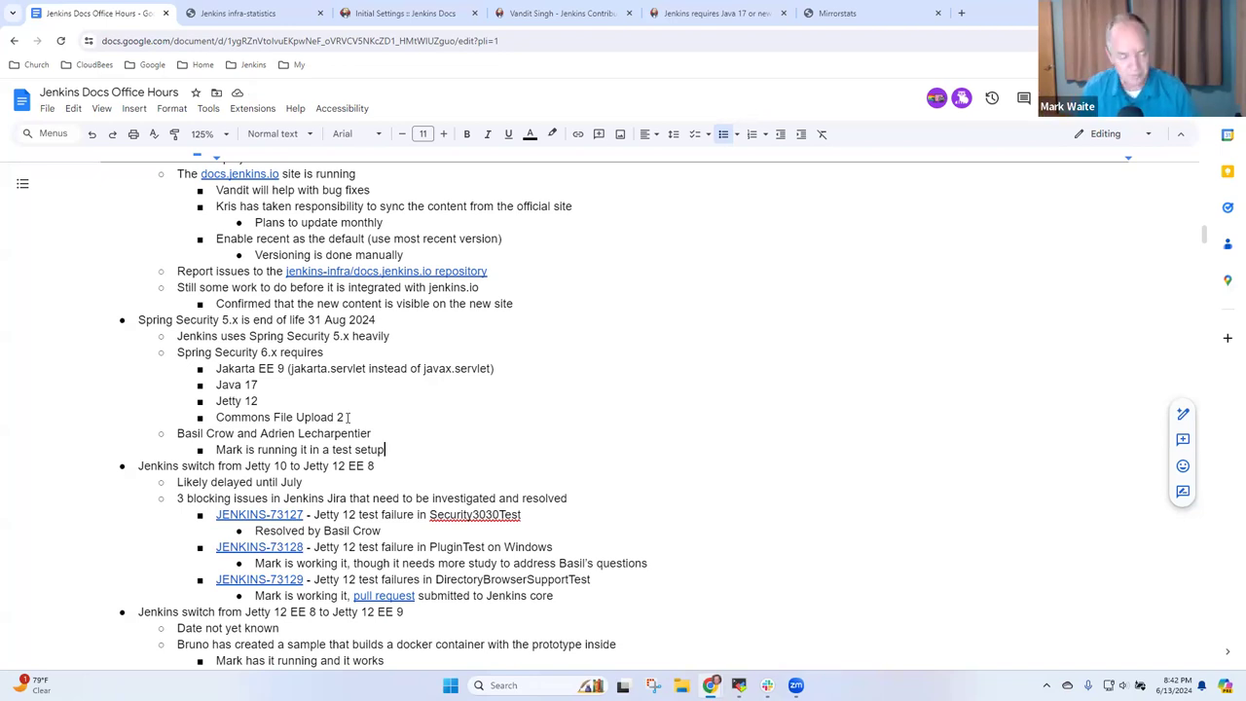
Add another sub-note beginning 'Enormous work over the'.
{"action": "key", "text": "Return"}
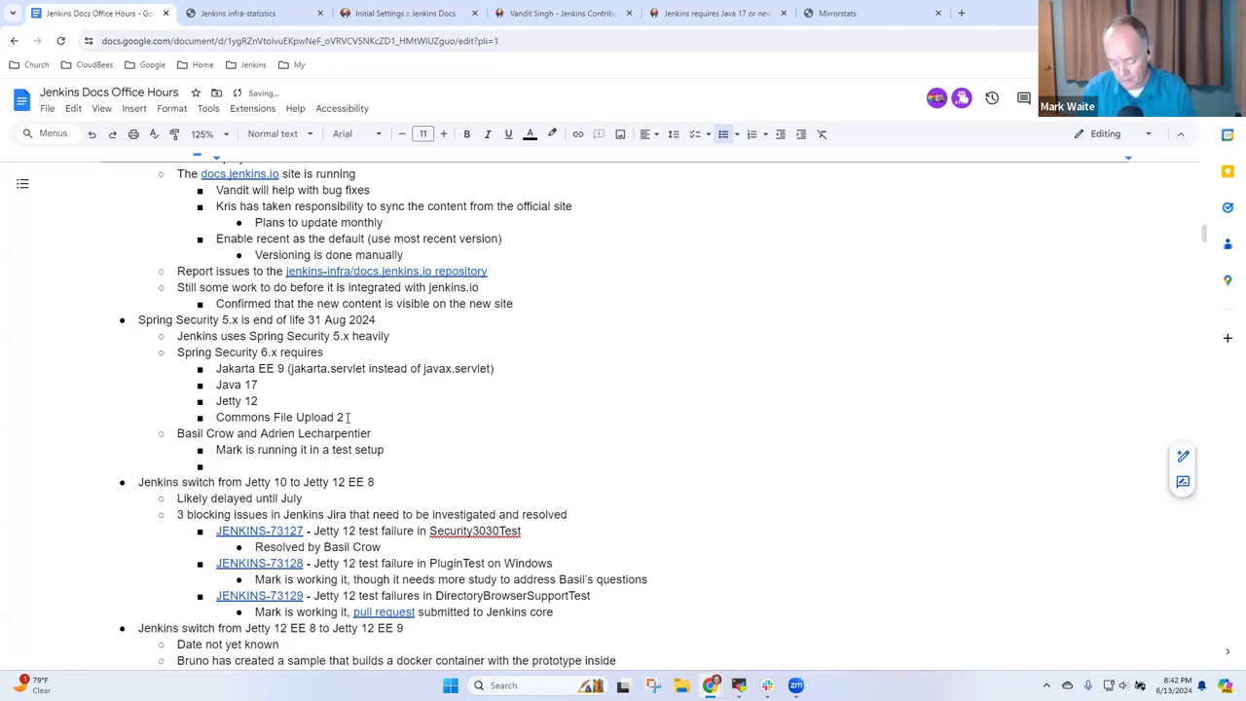
{"action": "type", "text": "Nee"}
{"action": "key", "text": "BackSpace"}
{"action": "key", "text": "BackSpace"}
{"action": "key", "text": "BackSpace"}
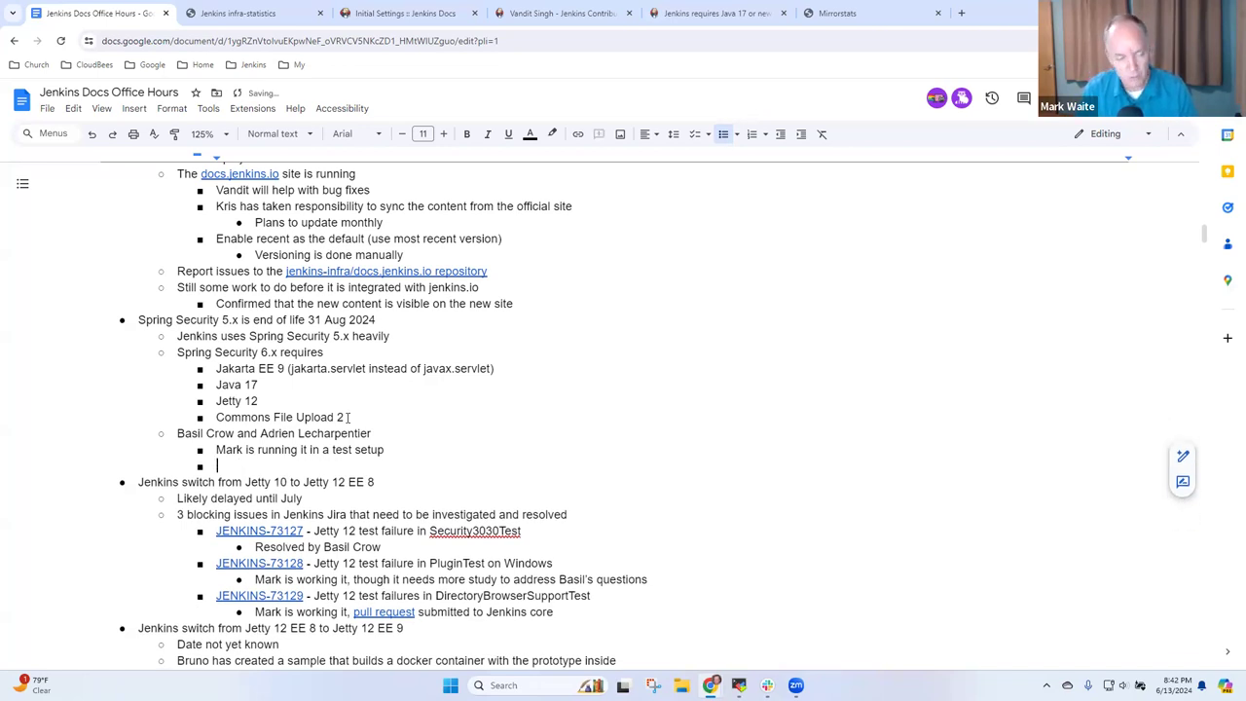
{"action": "type", "text": "Enor"}
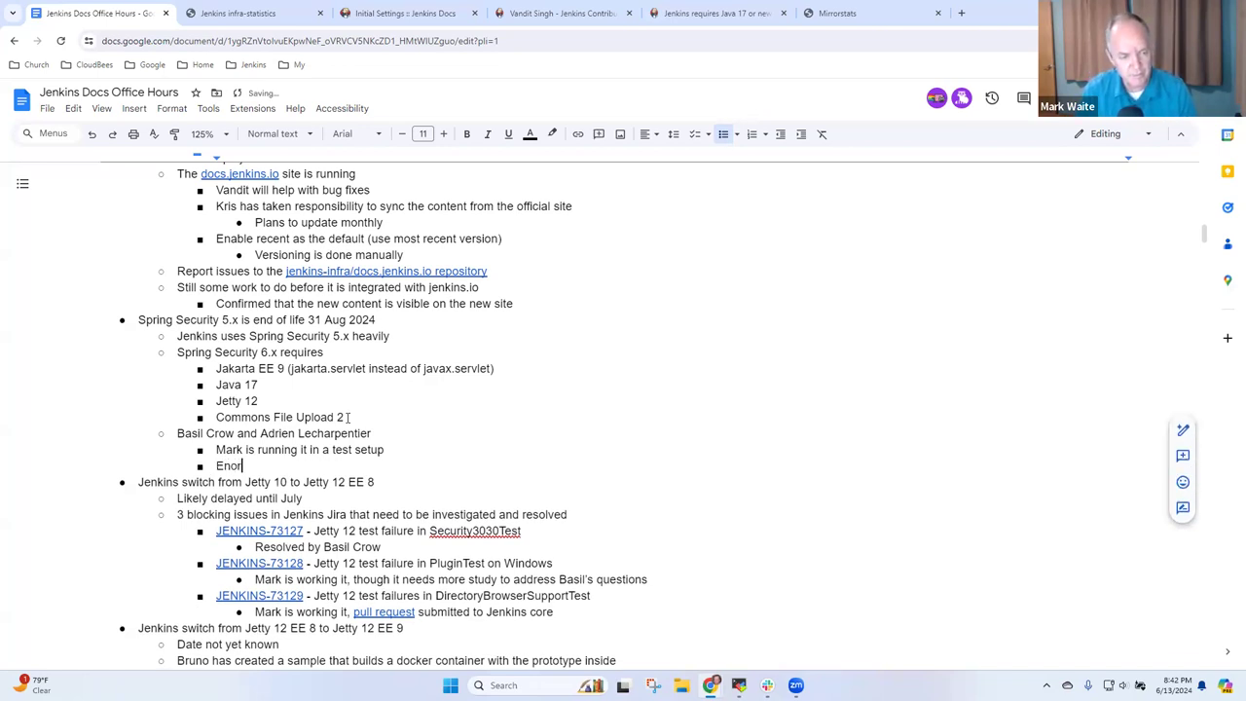
{"action": "type", "text": "mous work"}
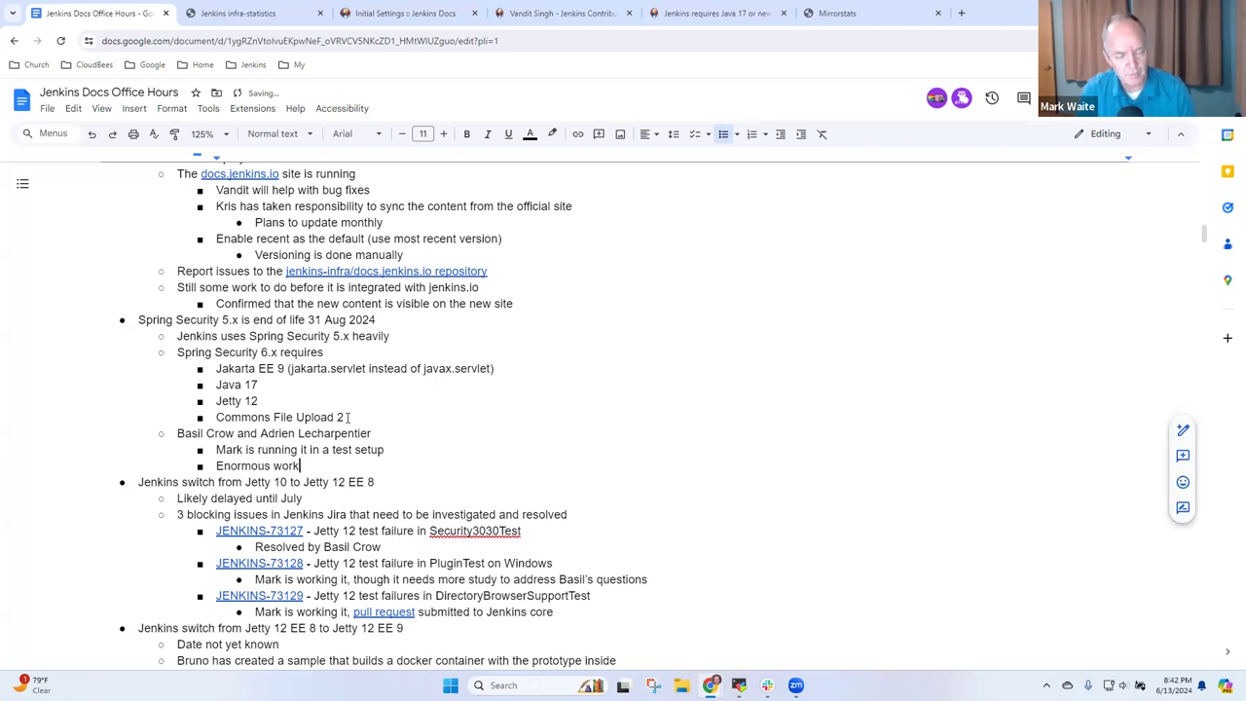
{"action": "type", "text": " over the"}
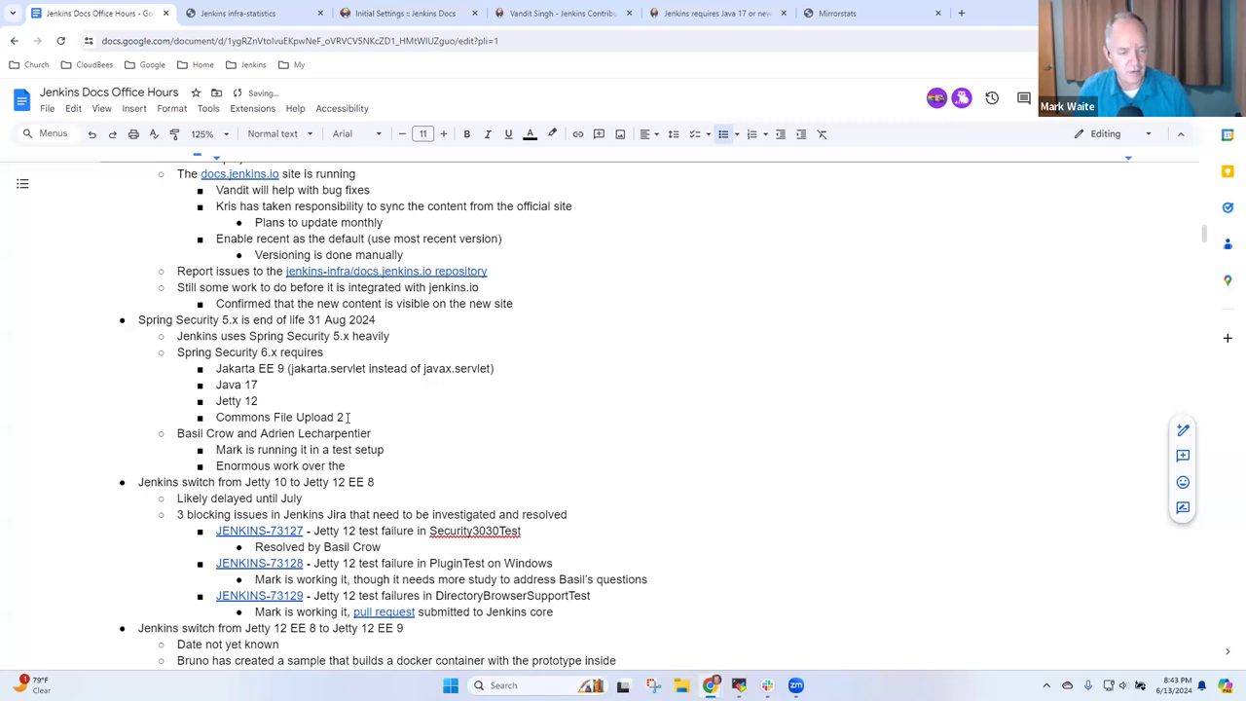
Review the 'Jetty 10 to Jetty 12 EE 8' heading and the Java 17 requirement line.
{"action": "key", "text": "Down"}
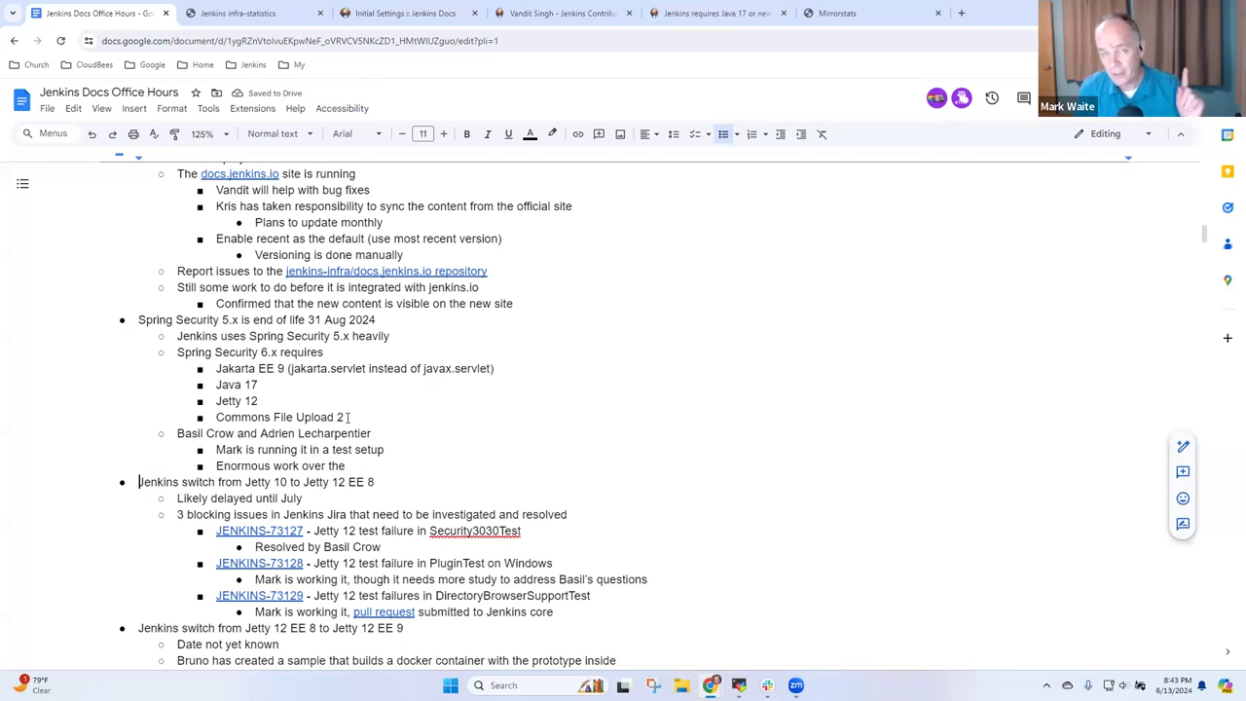
{"action": "key", "text": "shift+End"}
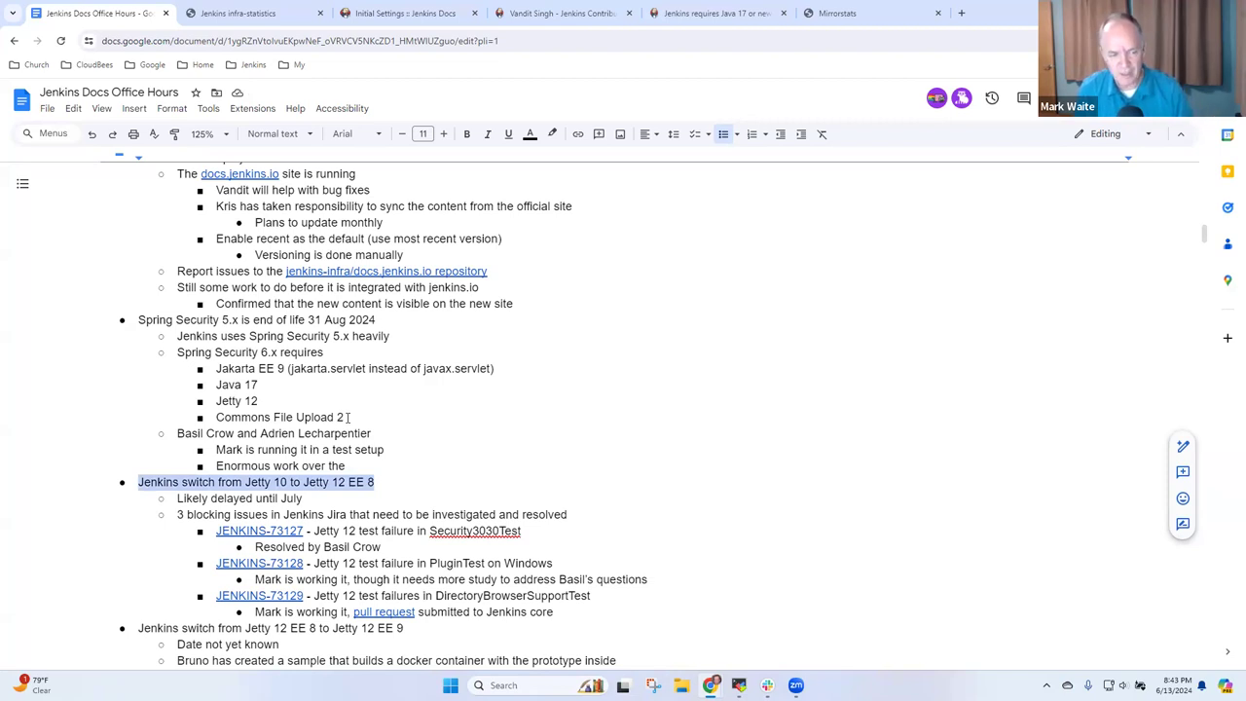
{"action": "key", "text": "Up"}
{"action": "key", "text": "Up"}
{"action": "key", "text": "Up"}
{"action": "key", "text": "Up"}
{"action": "key", "text": "Up"}
{"action": "key", "text": "Up"}
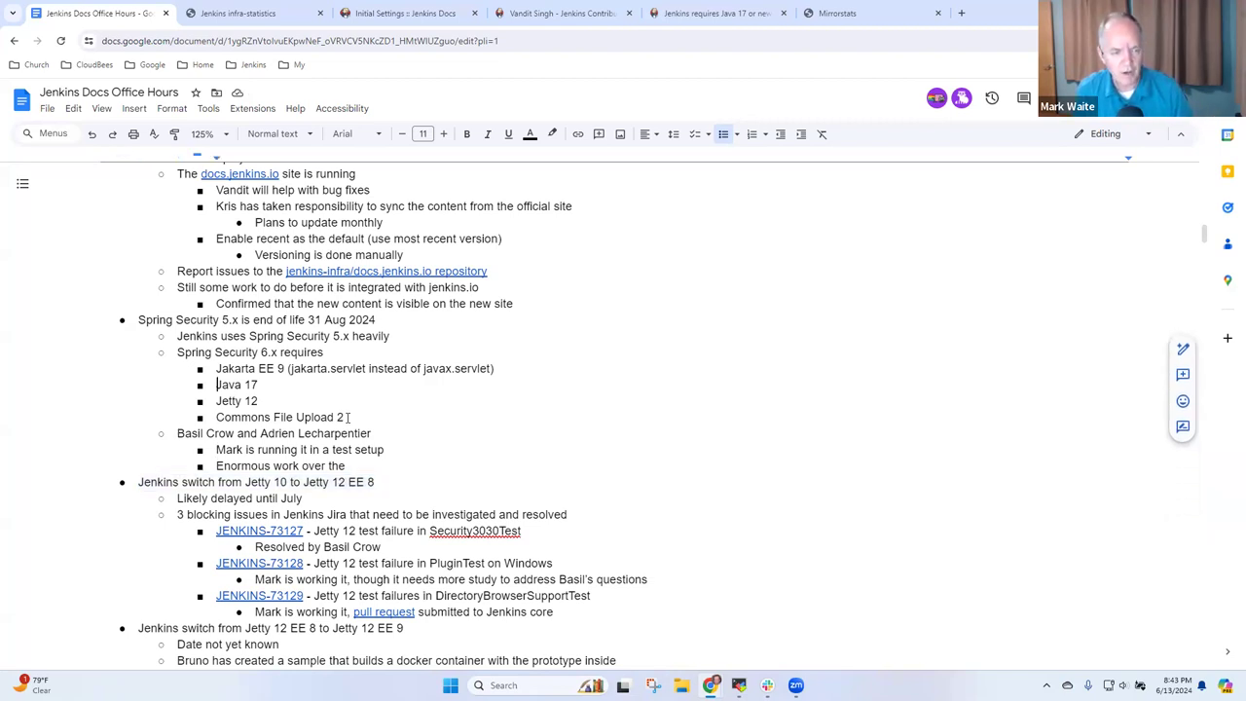
{"action": "key", "text": "shift+End"}
{"action": "key", "text": "Down"}
{"action": "key", "text": "Down"}
{"action": "key", "text": "Down"}
{"action": "key", "text": "Down"}
{"action": "key", "text": "Down"}
{"action": "key", "text": "Down"}
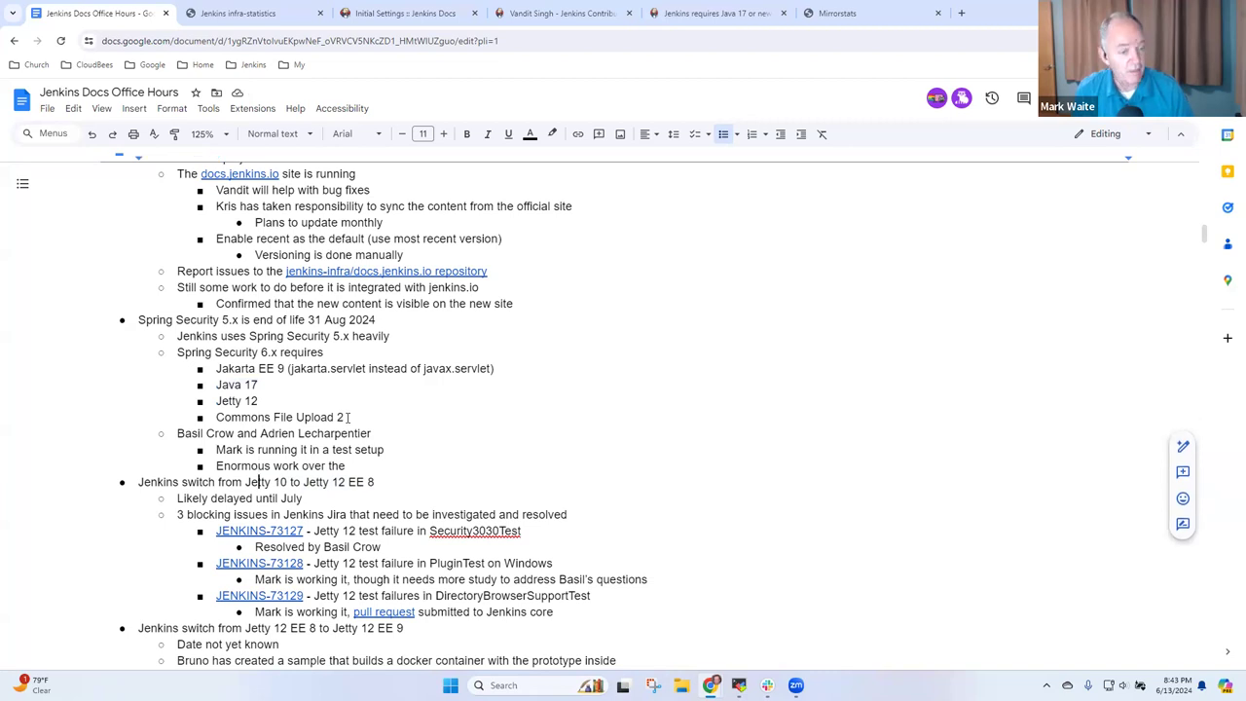
{"action": "key", "text": "End"}
{"action": "key", "text": "Caps_Lock"}
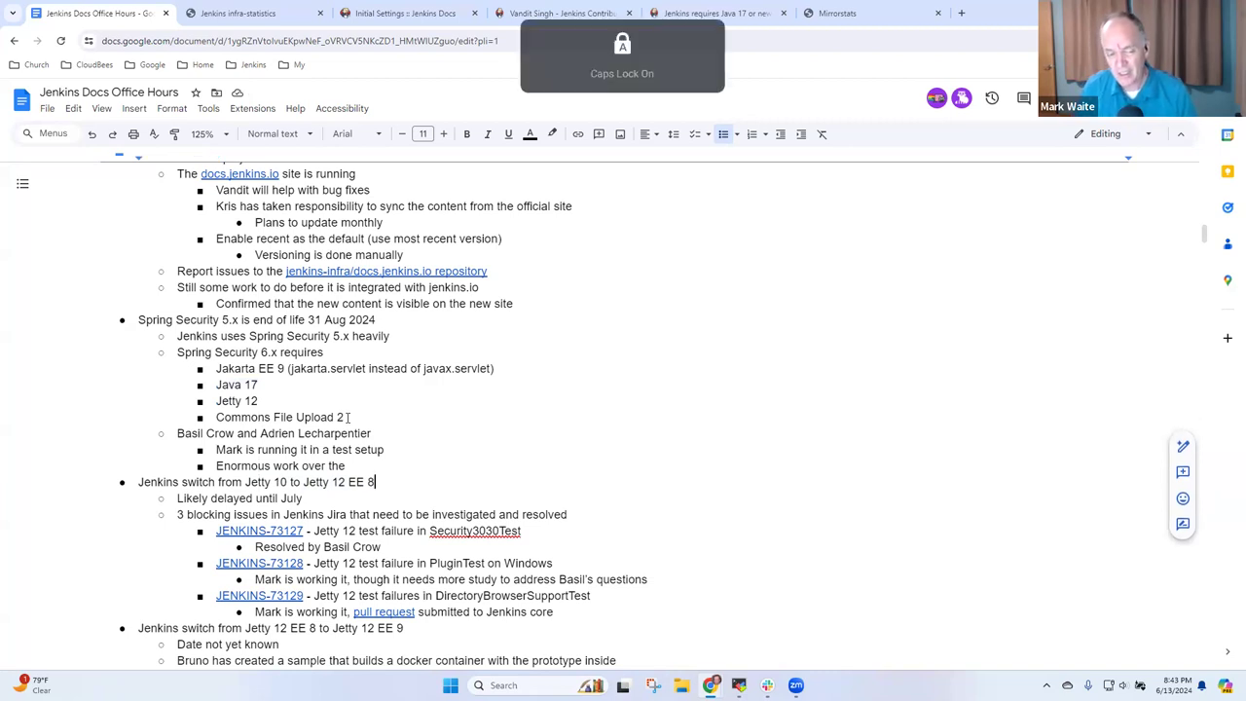
{"action": "key", "text": "Caps_Lock"}
{"action": "key", "text": "shift+Home"}
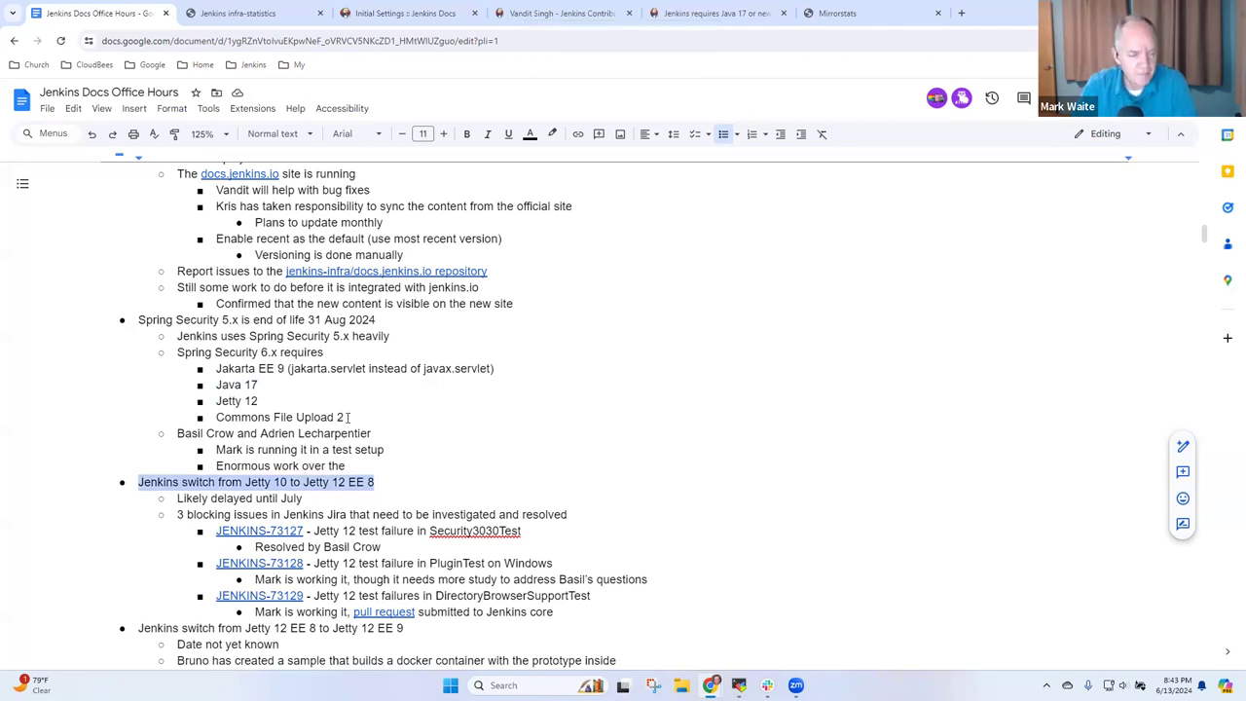
{"action": "key", "text": "Down"}
{"action": "key", "text": "Down"}
{"action": "key", "text": "Down"}
{"action": "key", "text": "Down"}
{"action": "key", "text": "Down"}
{"action": "key", "text": "Down"}
{"action": "key", "text": "Down"}
{"action": "key", "text": "Down"}
{"action": "key", "text": "Down"}
{"action": "key", "text": "Down"}
{"action": "key", "text": "Down"}
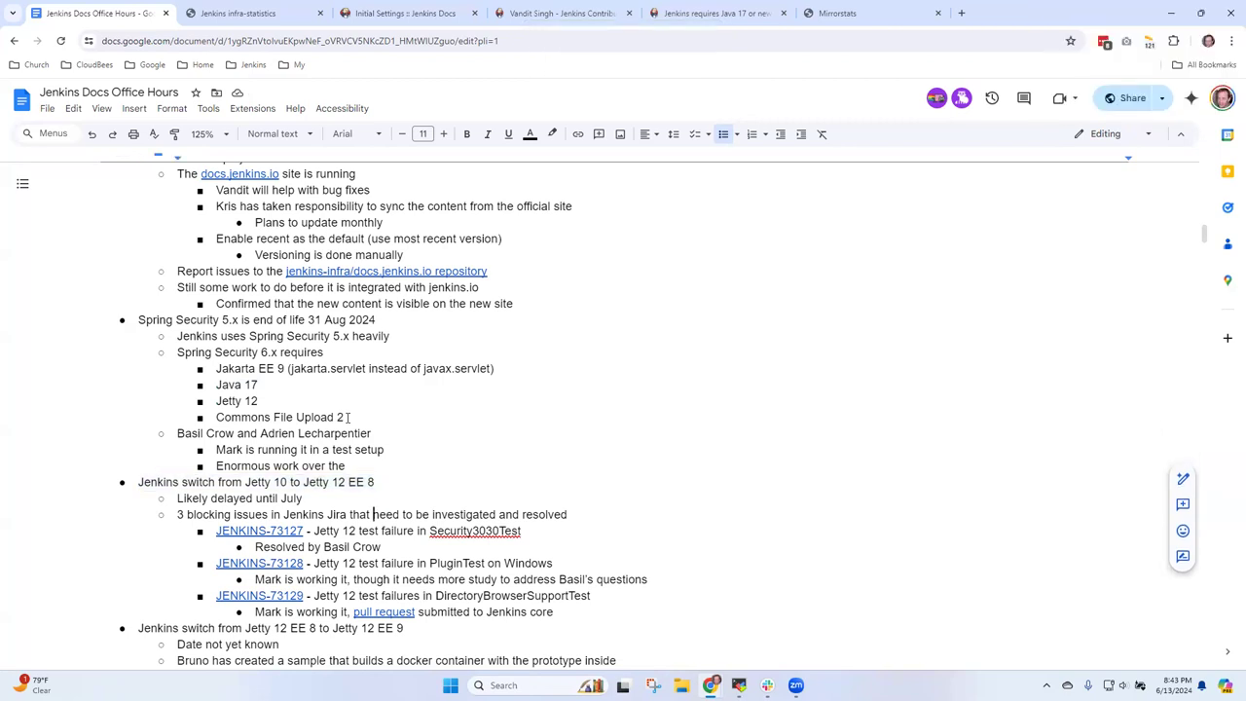
Delete 'investigated and' from the blocking-issues line so it reads 'need to be resolved'.
{"action": "key", "text": "Up"}
{"action": "key", "text": "Up"}
{"action": "key", "text": "Up"}
{"action": "key", "text": "Up"}
{"action": "key", "text": "Up"}
{"action": "key", "text": "Up"}
{"action": "key", "text": "Up"}
{"action": "key", "text": "Up"}
{"action": "key", "text": "Up"}
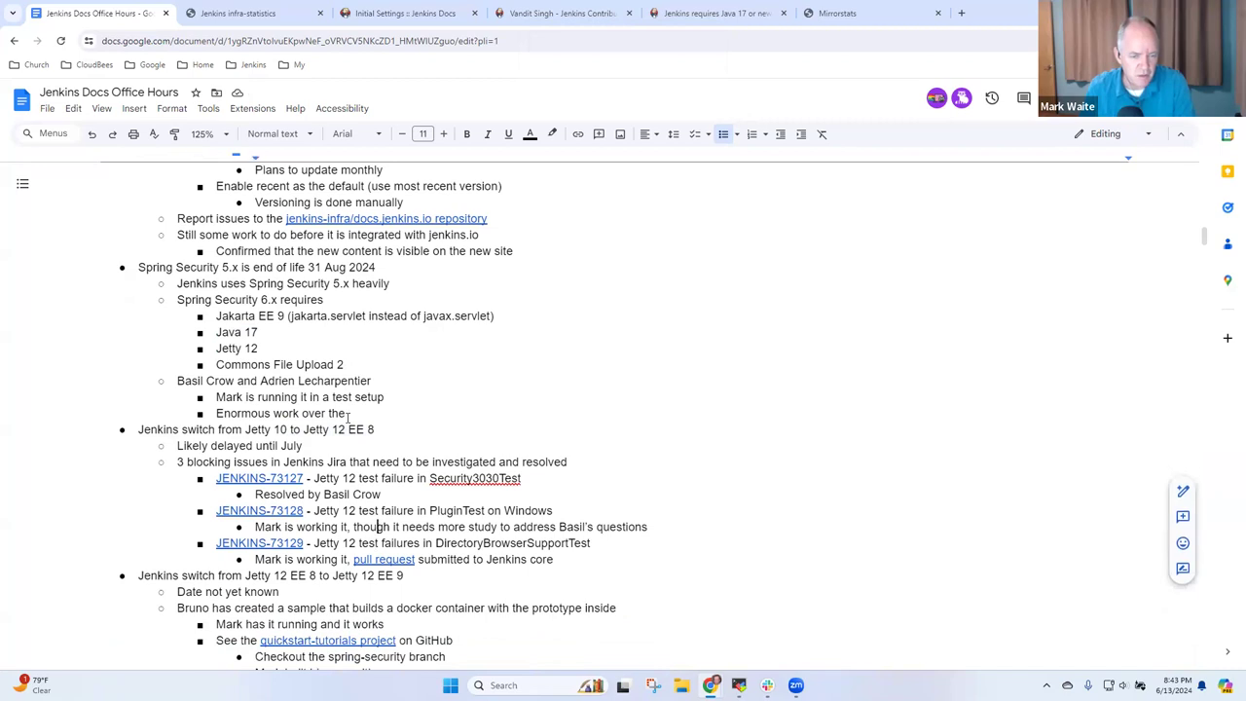
{"action": "key", "text": "End"}
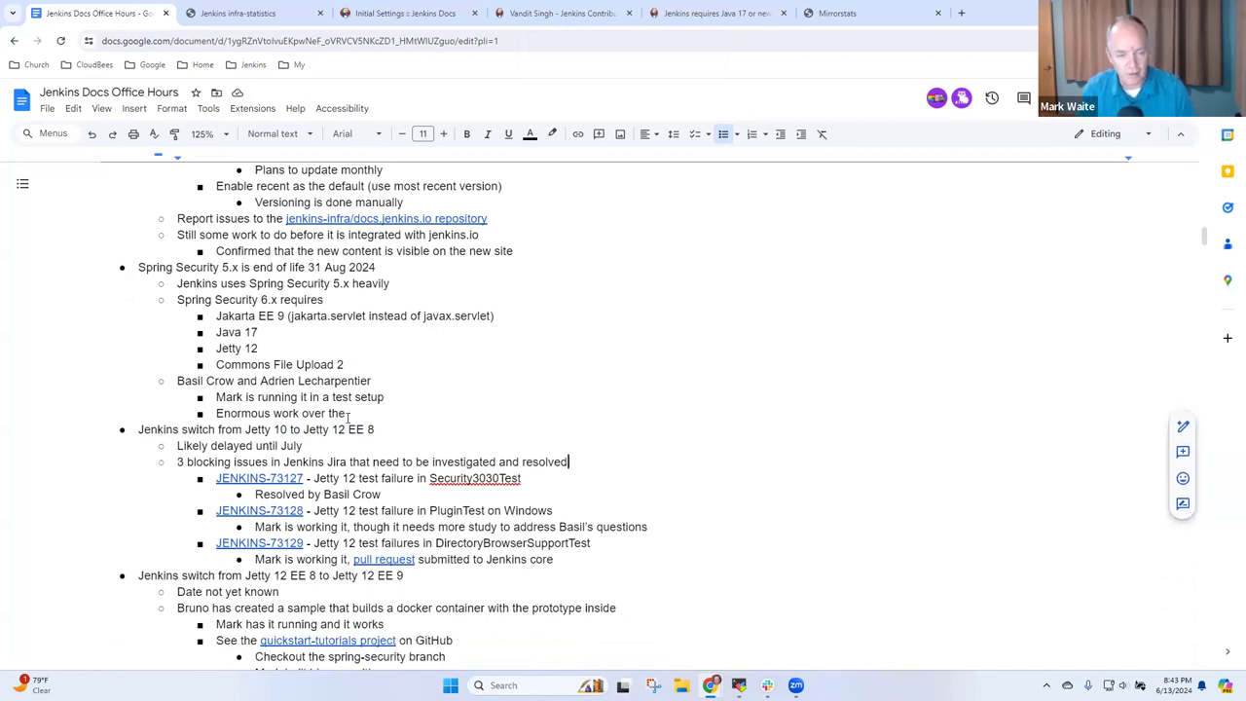
{"action": "key", "text": "ctrl+Left"}
{"action": "key", "text": "ctrl+Left"}
{"action": "key", "text": "ctrl+Left"}
{"action": "key", "text": "ctrl+shift+Right"}
{"action": "key", "text": "ctrl+shift+Right"}
{"action": "key", "text": "Delete"}
{"action": "key", "text": "Down"}
Review the JENKINS-73127 and JENKINS-73128 issue lines and the blocking-issues line.
{"action": "key", "text": "Home"}
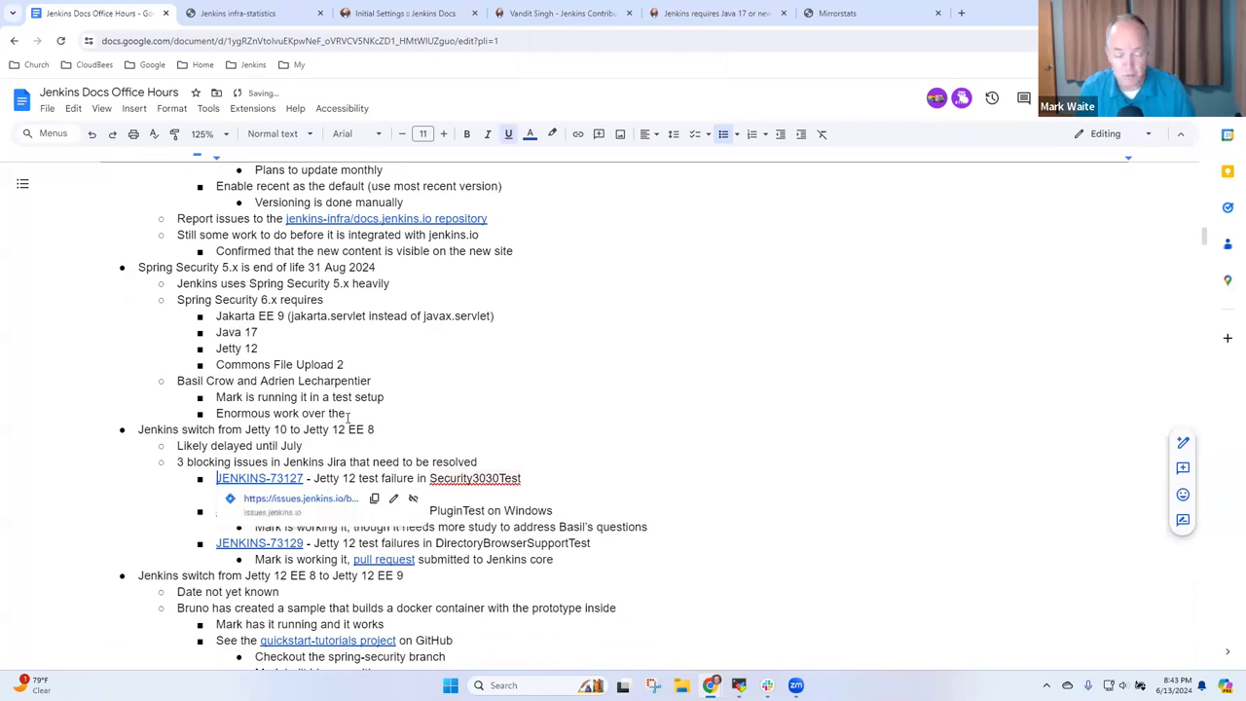
{"action": "key", "text": "shift+End"}
{"action": "key", "text": "Down"}
{"action": "key", "text": "Down"}
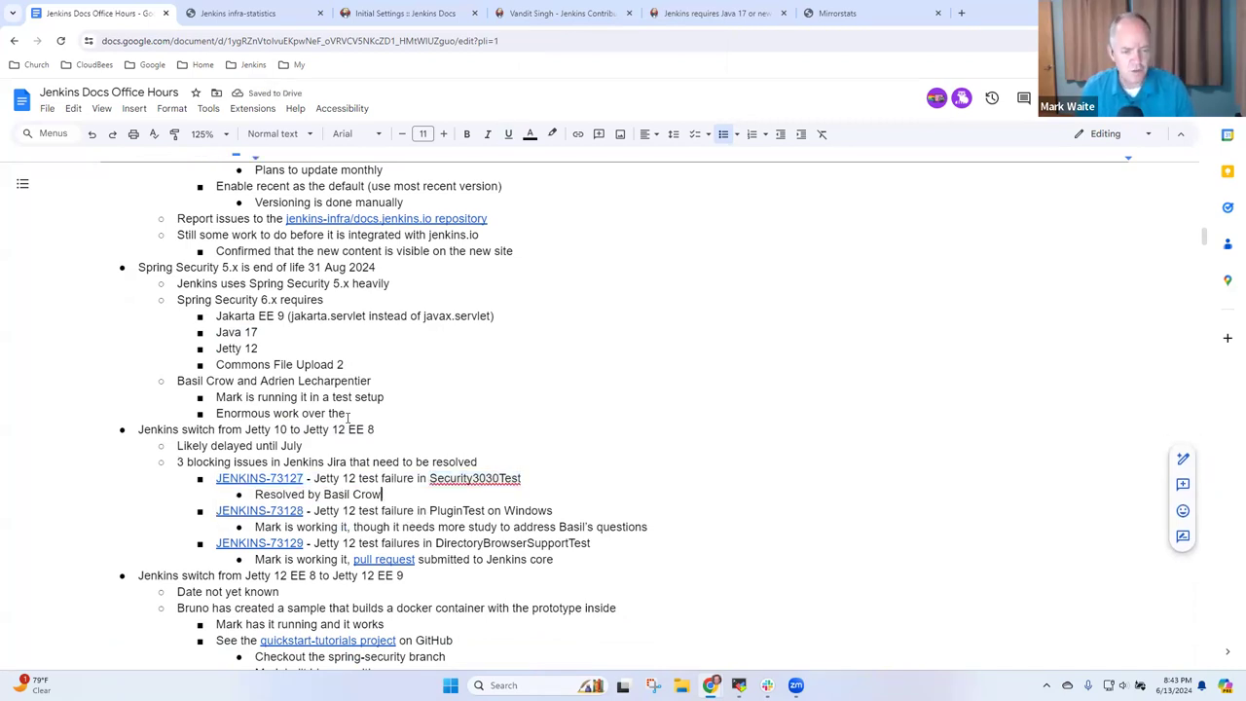
{"action": "key", "text": "Home"}
{"action": "key", "text": "shift+End"}
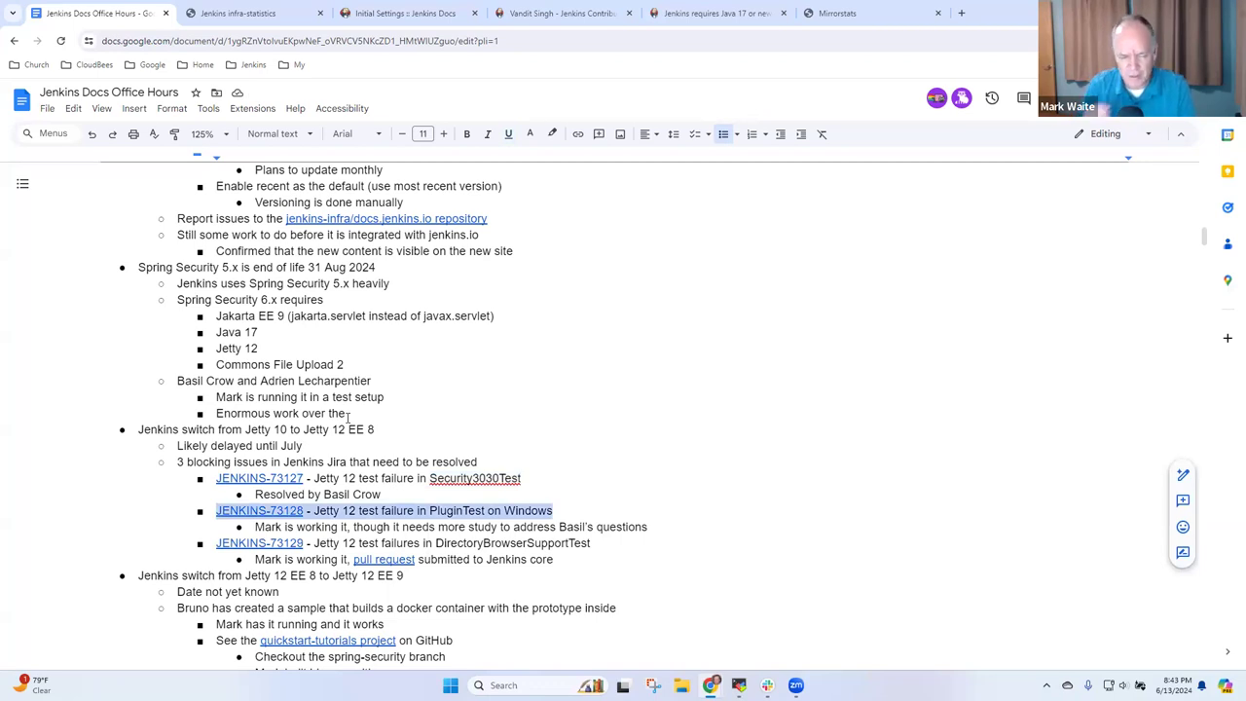
{"action": "key", "text": "End"}
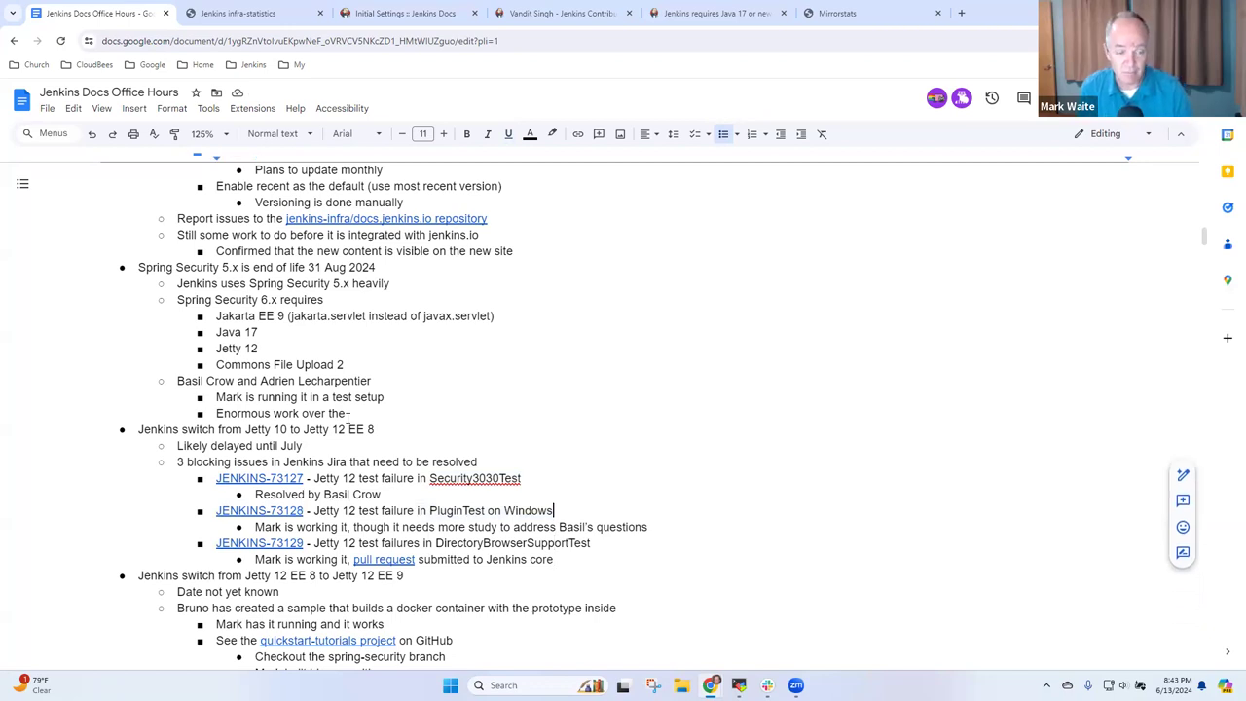
{"action": "key", "text": "Up"}
{"action": "key", "text": "Up"}
{"action": "key", "text": "Home"}
{"action": "key", "text": "shift+End"}
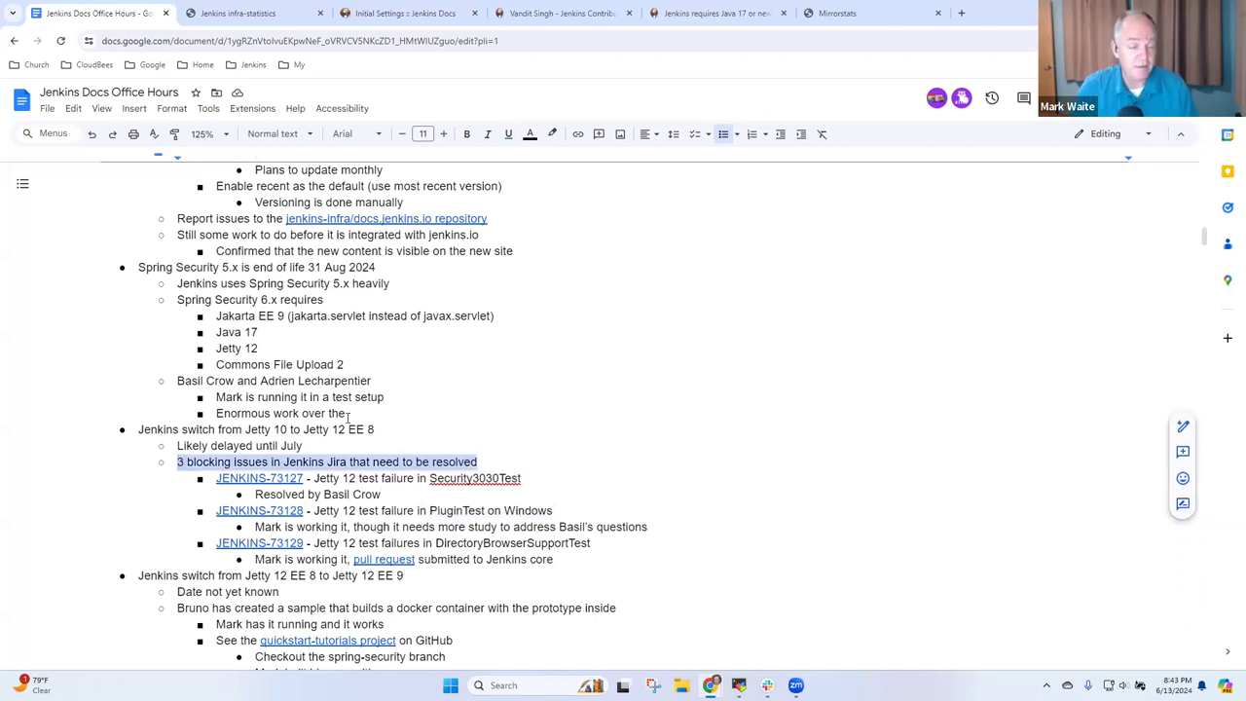
{"action": "key", "text": "Up"}
{"action": "key", "text": "Caps_Lock"}
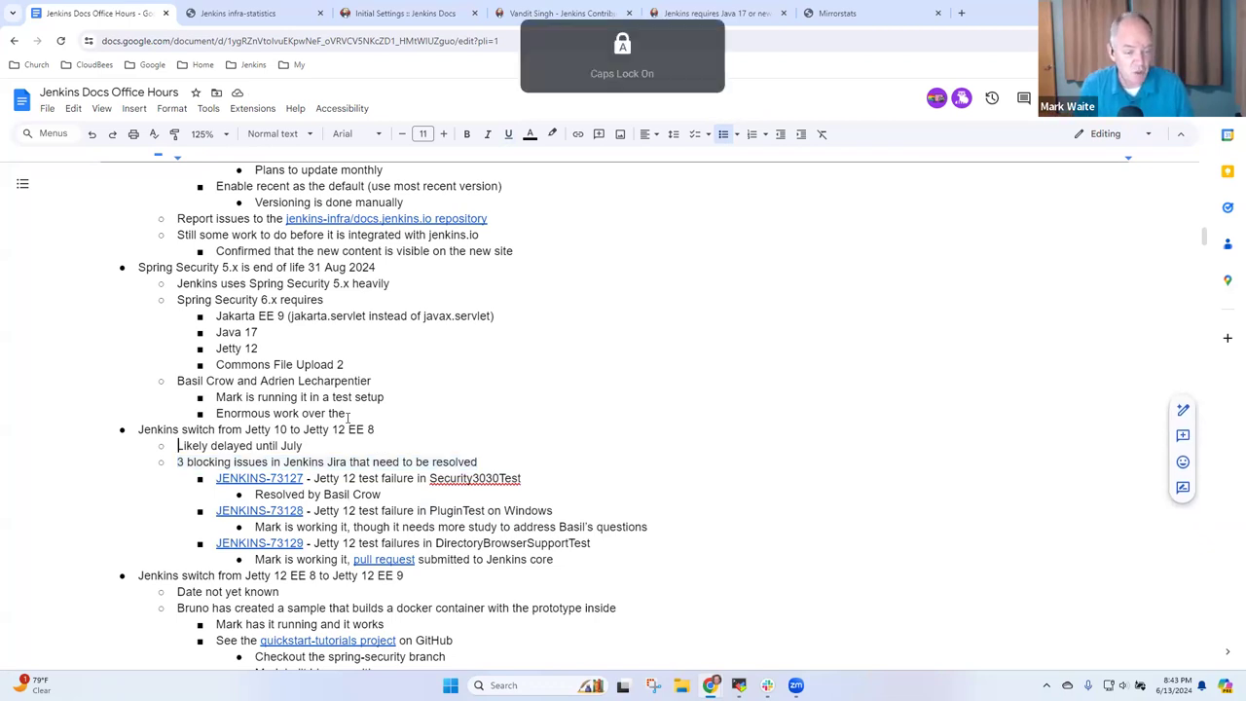
{"action": "key", "text": "Caps_Lock"}
{"action": "key", "text": "Down"}
{"action": "key", "text": "Down"}
{"action": "key", "text": "Down"}
{"action": "key", "text": "Down"}
{"action": "key", "text": "Down"}
{"action": "key", "text": "Down"}
{"action": "key", "text": "Down"}
{"action": "key", "text": "Down"}
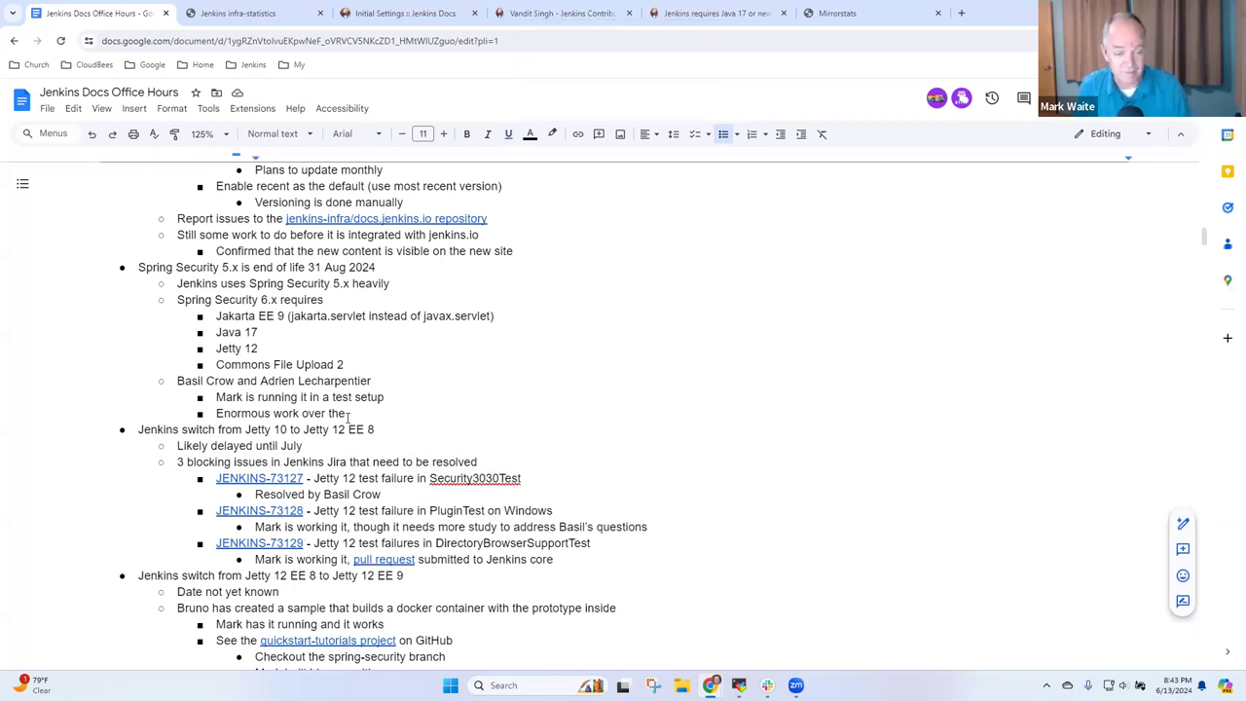
{"action": "key", "text": "Down"}
{"action": "key", "text": "Down"}
{"action": "key", "text": "Down"}
{"action": "key", "text": "Down"}
{"action": "key", "text": "Down"}
{"action": "key", "text": "Down"}
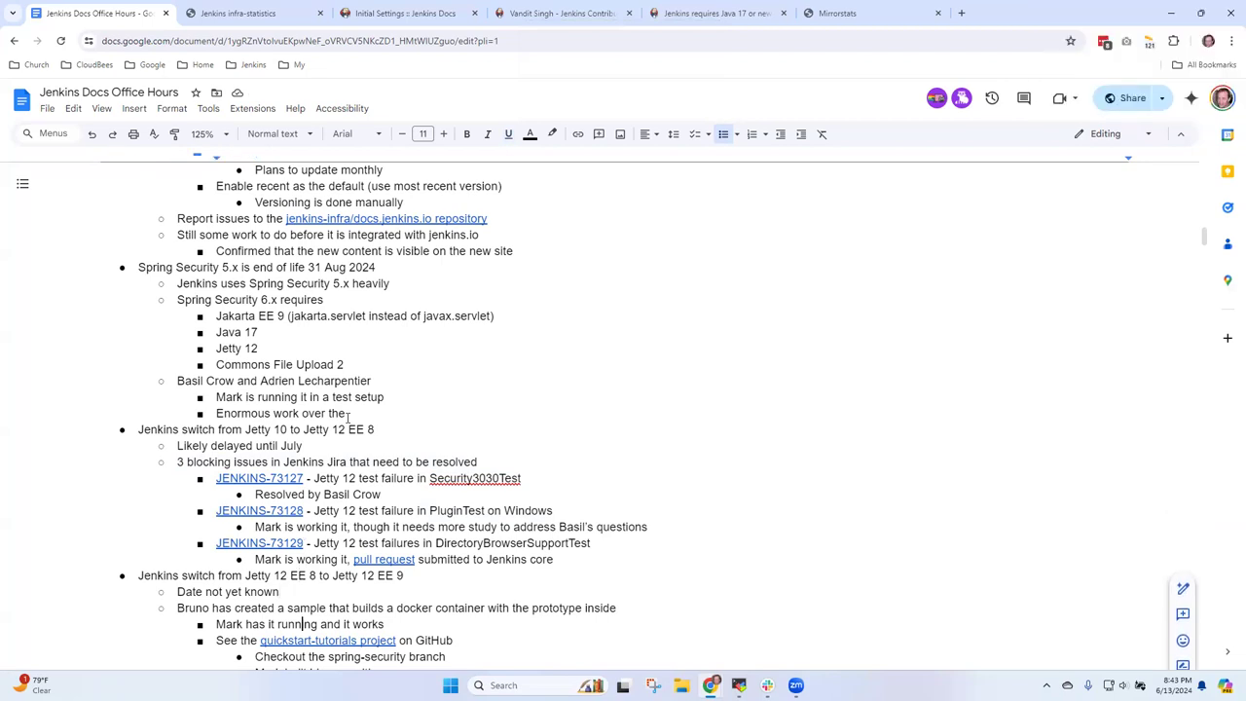
{"action": "key", "text": "Up"}
{"action": "key", "text": "Up"}
{"action": "key", "text": "Up"}
{"action": "key", "text": "Up"}
{"action": "key", "text": "Up"}
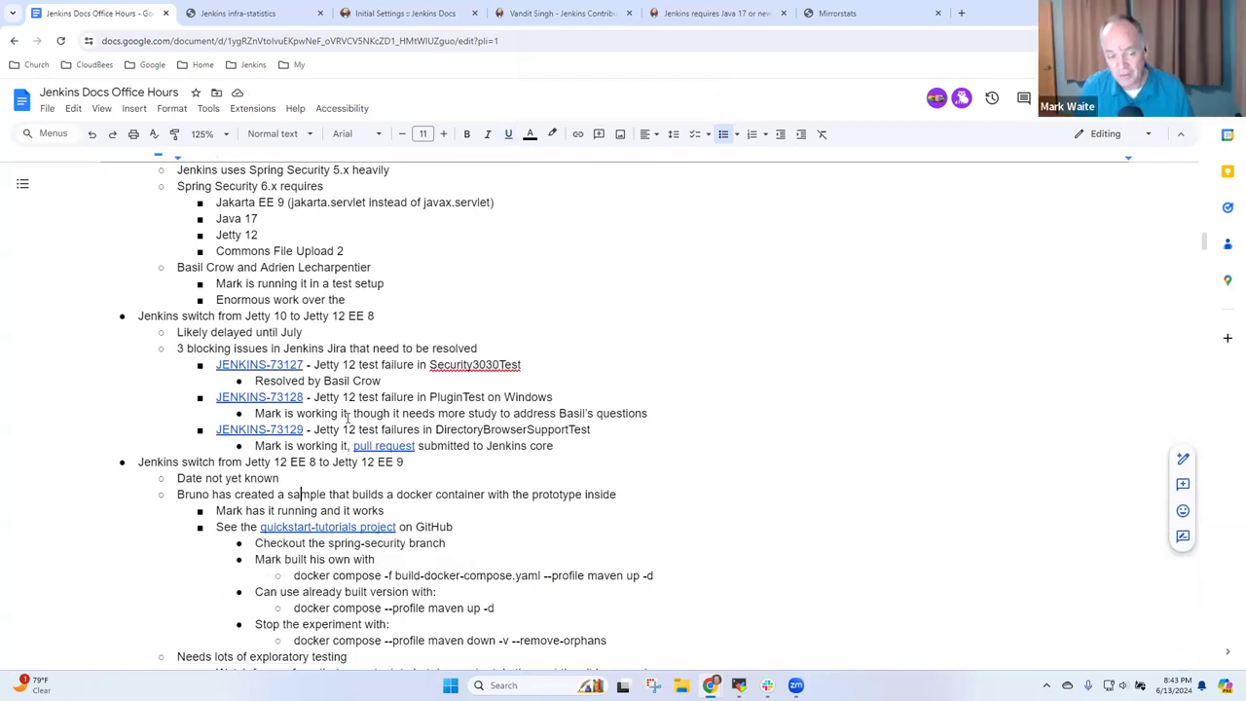
{"action": "key", "text": "Up"}
{"action": "key", "text": "Home"}
{"action": "key", "text": "shift+End"}
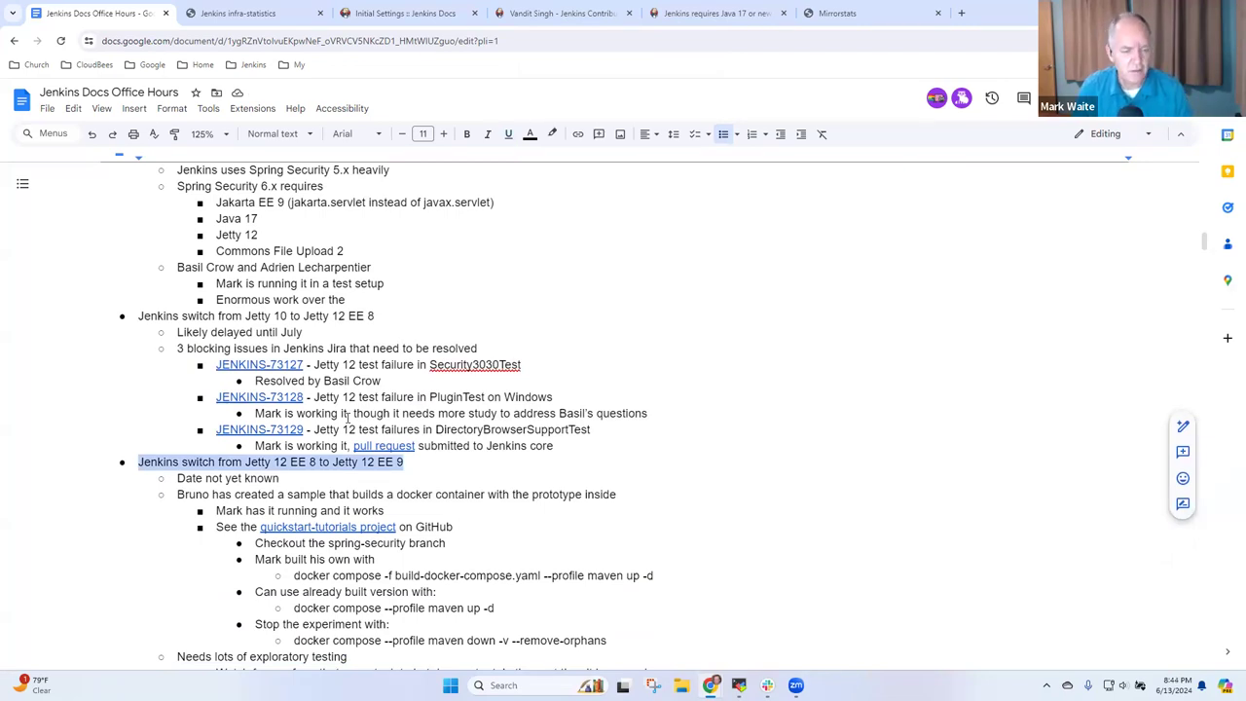
{"action": "key", "text": "End"}
{"action": "key", "text": "ctrl+shift+Left"}
{"action": "key", "text": "ctrl+shift+Left"}
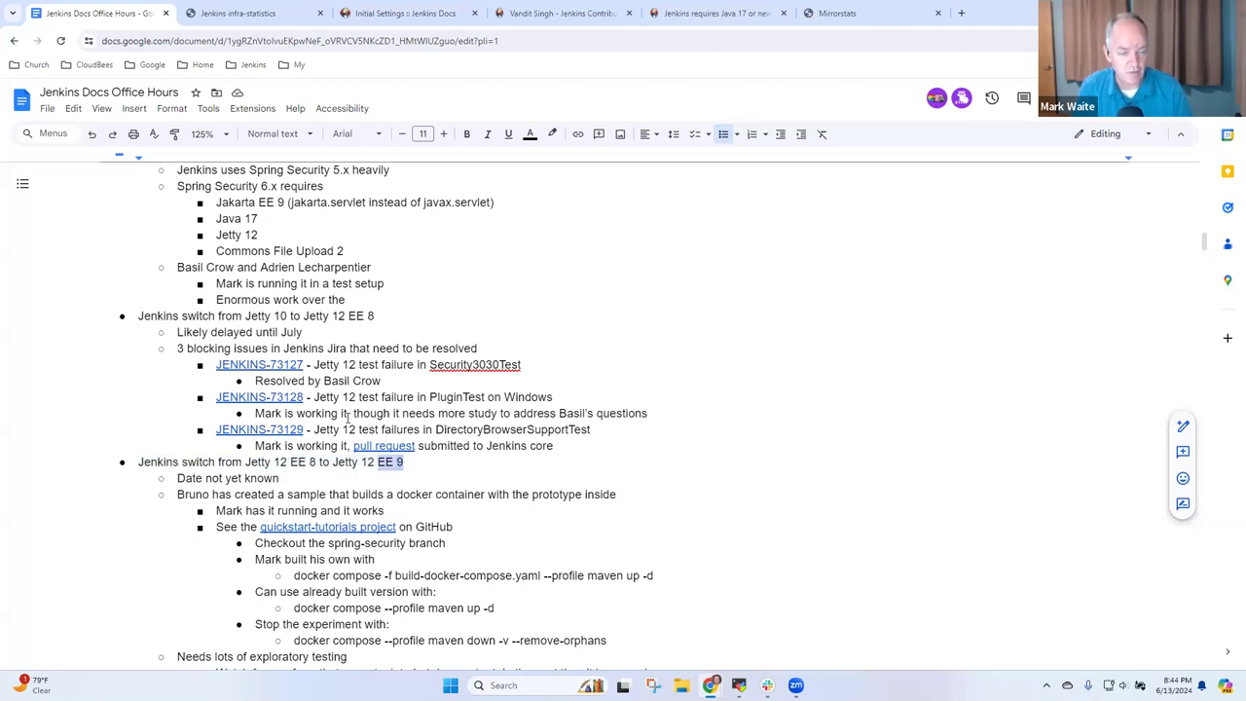
{"action": "key", "text": "Down"}
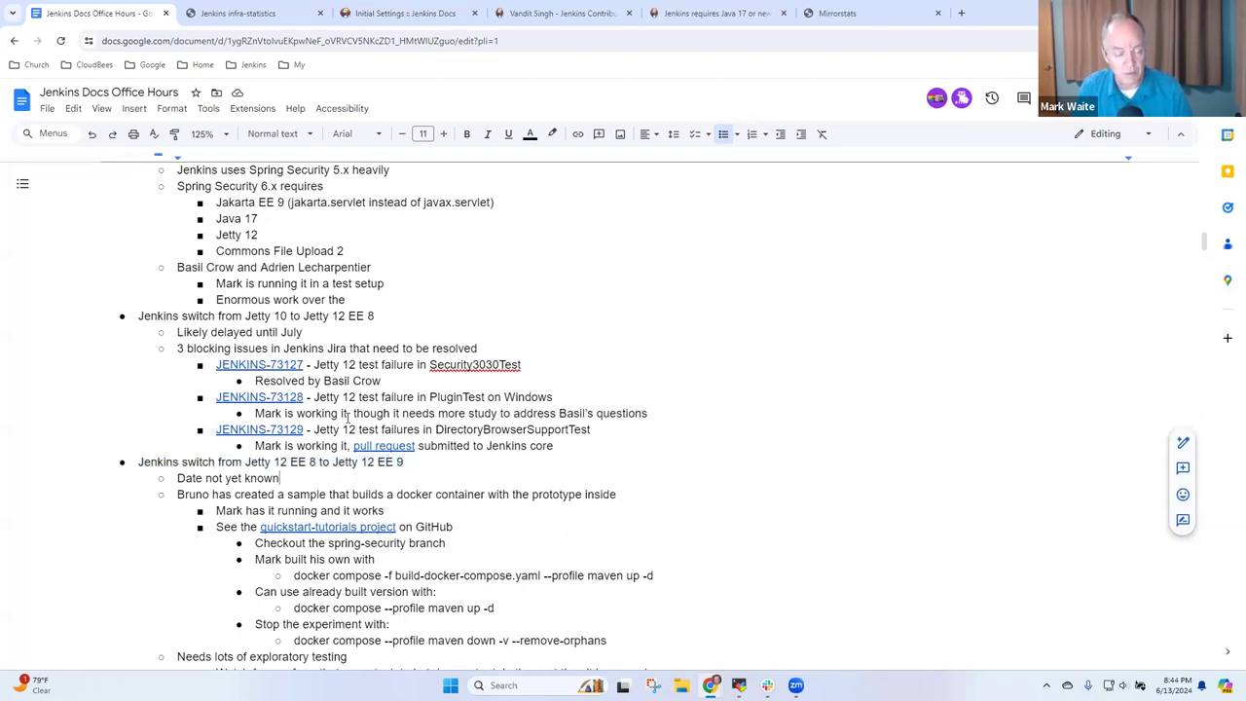
{"action": "key", "text": "shift+Home"}
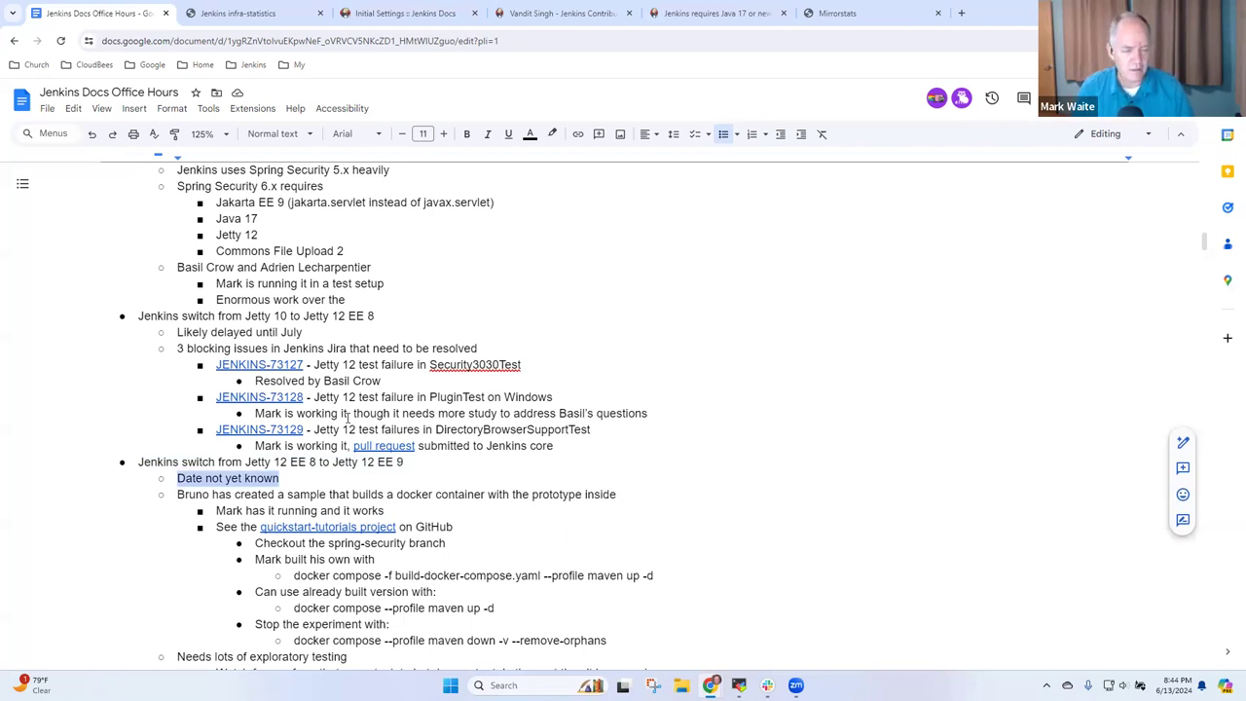
{"action": "key", "text": "Up"}
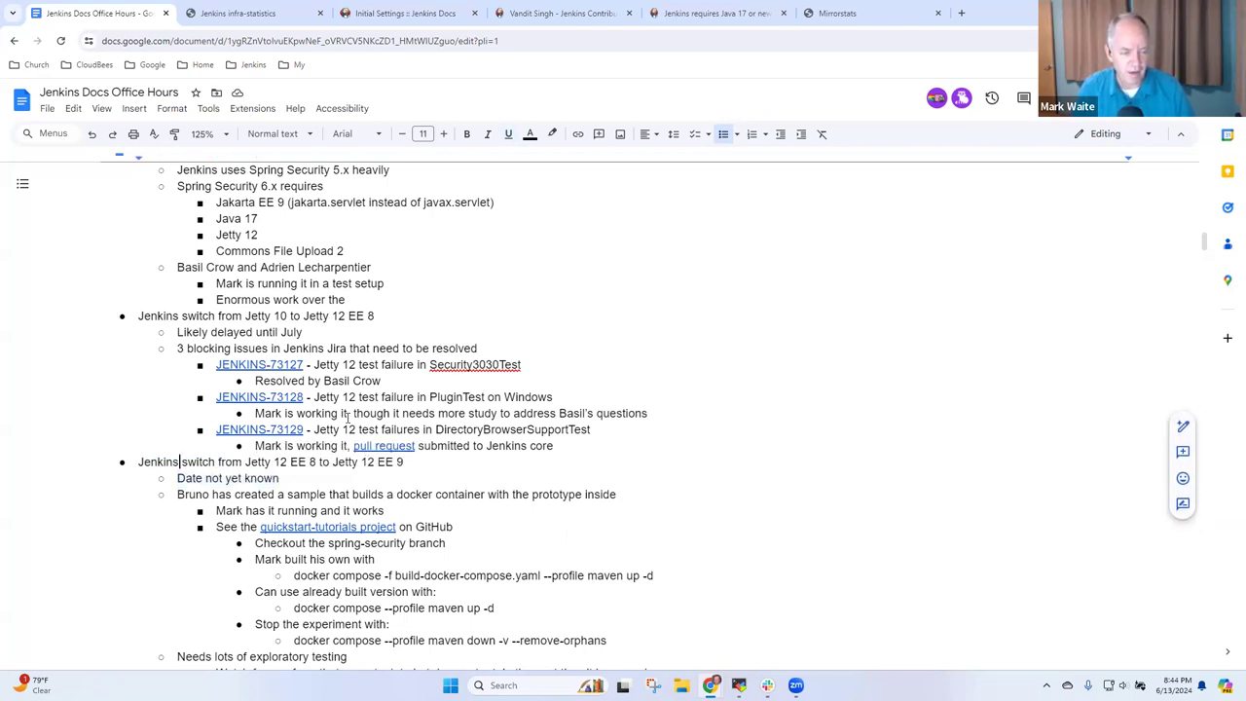
{"action": "key", "text": "Down"}
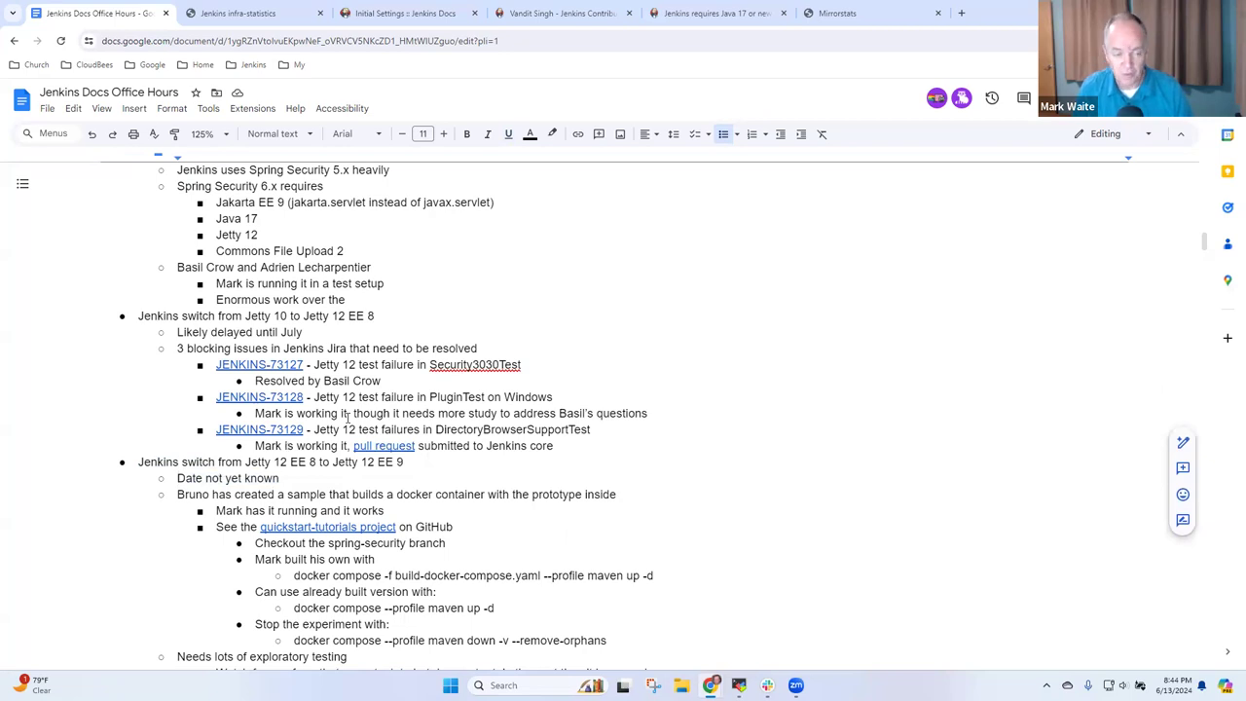
{"action": "key", "text": "Down"}
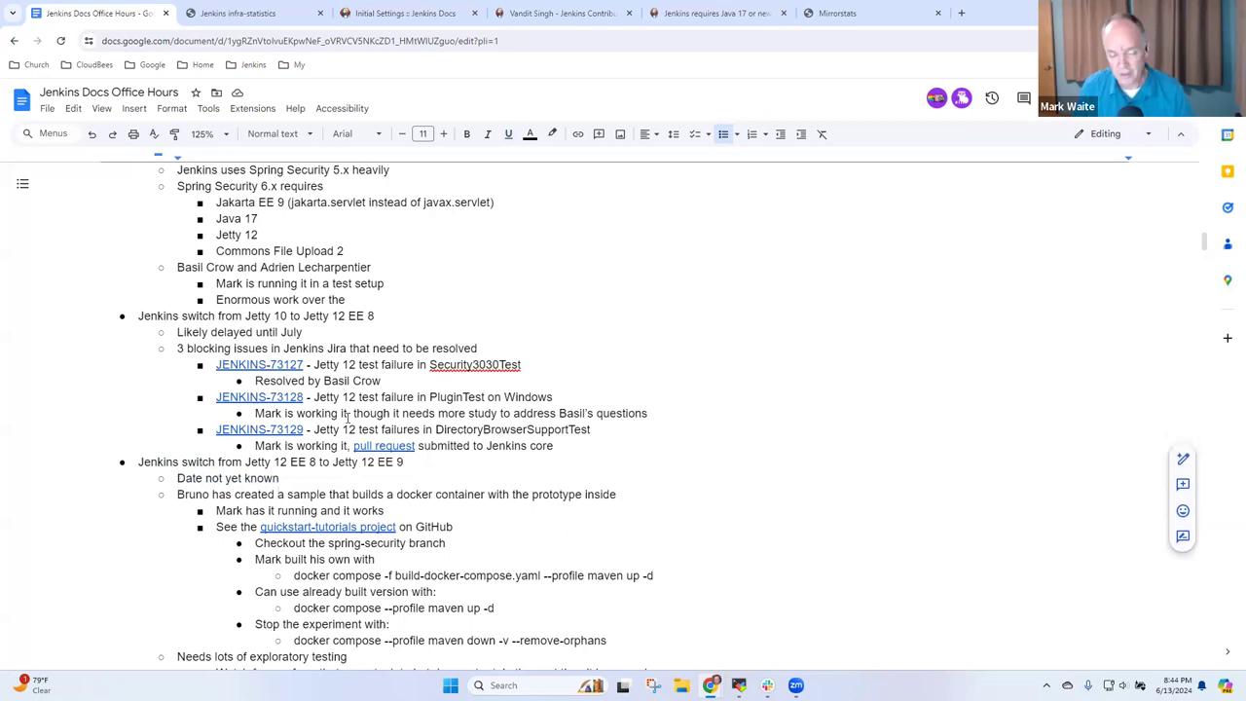
{"action": "key", "text": "Down"}
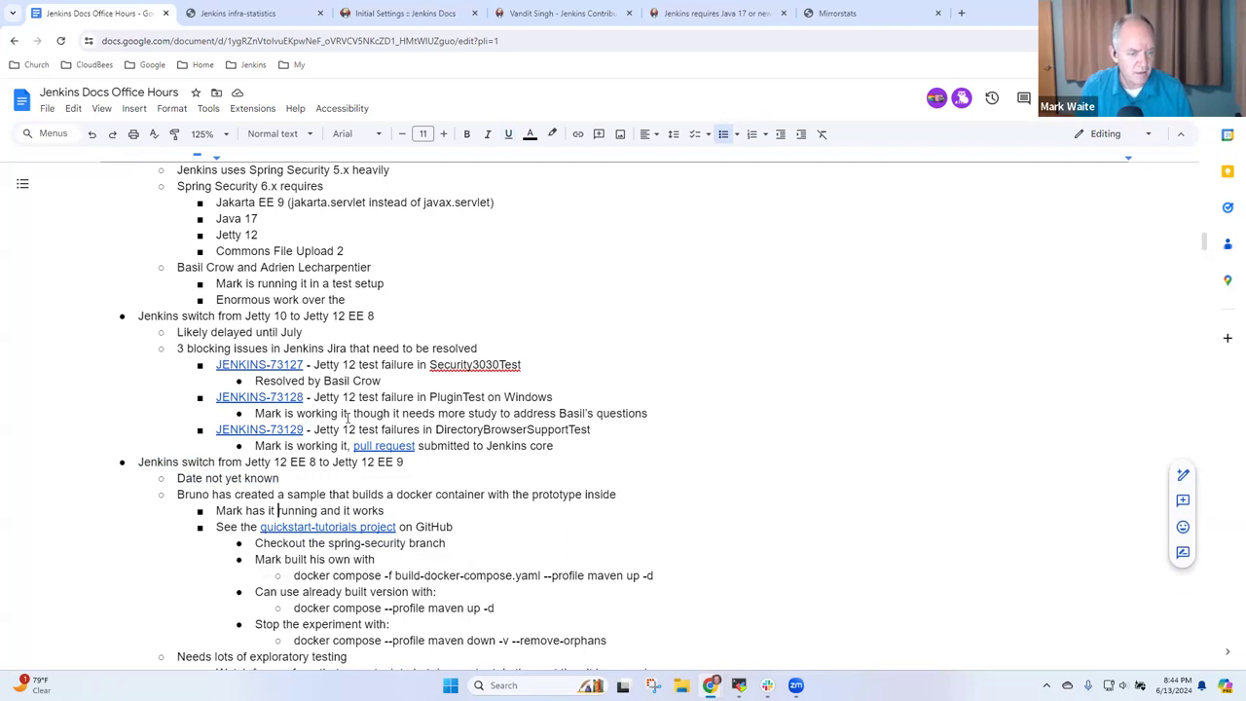
{"action": "key", "text": "Home"}
{"action": "key", "text": "shift+End"}
{"action": "key", "text": "Down"}
{"action": "key", "text": "Down"}
{"action": "key", "text": "Down"}
{"action": "key", "text": "Down"}
{"action": "key", "text": "Down"}
{"action": "key", "text": "Down"}
{"action": "key", "text": "Down"}
{"action": "key", "text": "Down"}
{"action": "key", "text": "Down"}
{"action": "key", "text": "Down"}
{"action": "key", "text": "Down"}
{"action": "key", "text": "Down"}
{"action": "key", "text": "Down"}
{"action": "key", "text": "Down"}
{"action": "key", "text": "Up"}
{"action": "key", "text": "Up"}
{"action": "key", "text": "Up"}
{"action": "key", "text": "Up"}
{"action": "key", "text": "Up"}
{"action": "key", "text": "Up"}
{"action": "key", "text": "Up"}
{"action": "key", "text": "Up"}
{"action": "key", "text": "Up"}
{"action": "key", "text": "Up"}
{"action": "key", "text": "Up"}
{"action": "key", "text": "Up"}
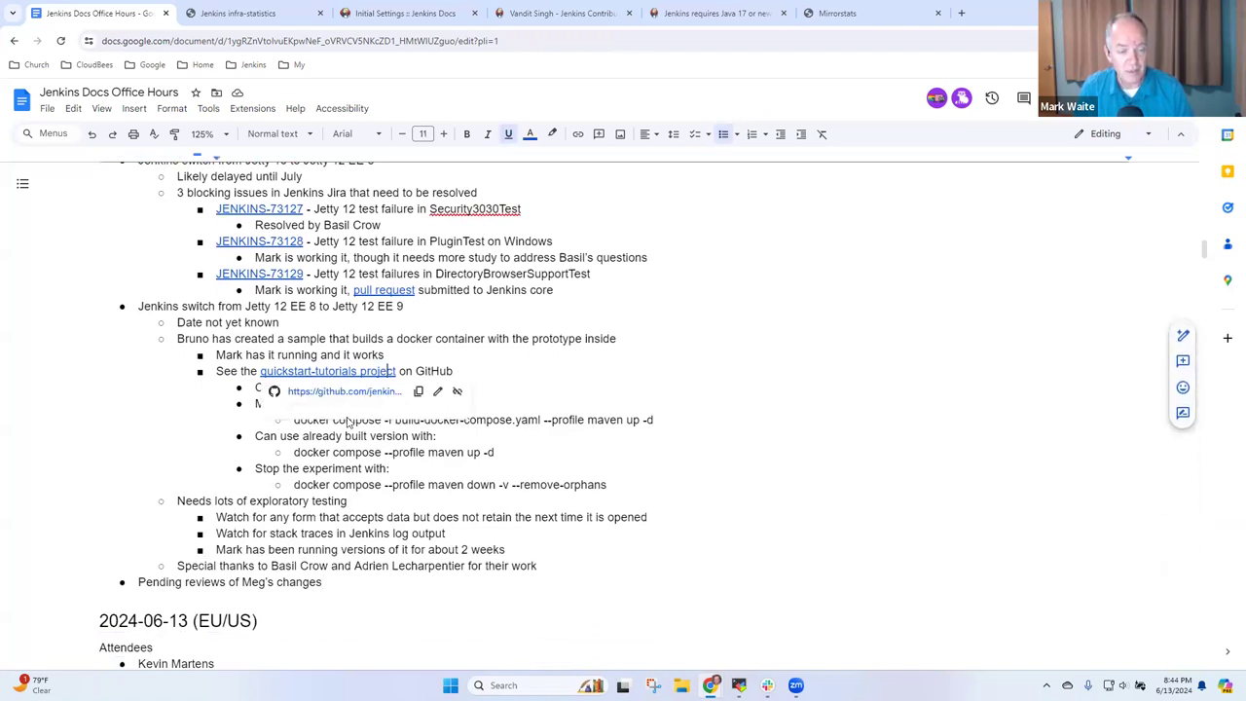
{"action": "key", "text": "Home"}
{"action": "key", "text": "shift+End"}
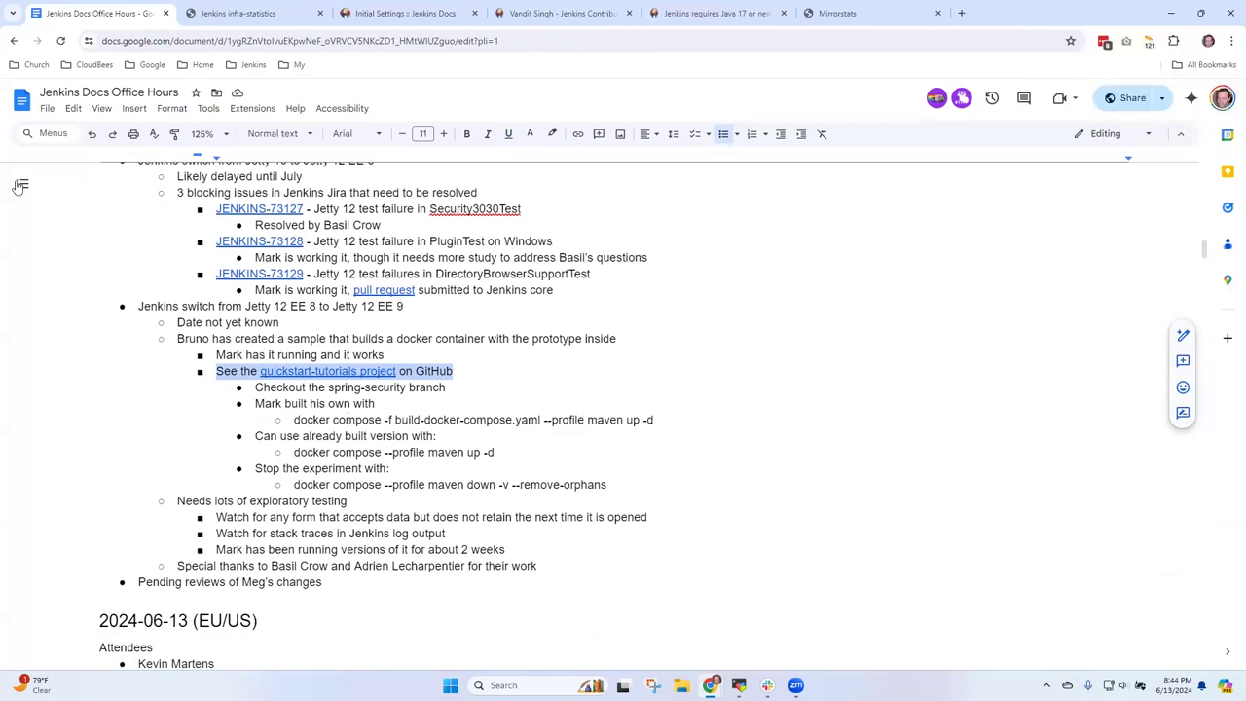
Open jenkins.io from the bookmarks and go to the 'Build a Java app with Maven' tutorial.
{"action": "left_click", "coordinate": [839, 14]}
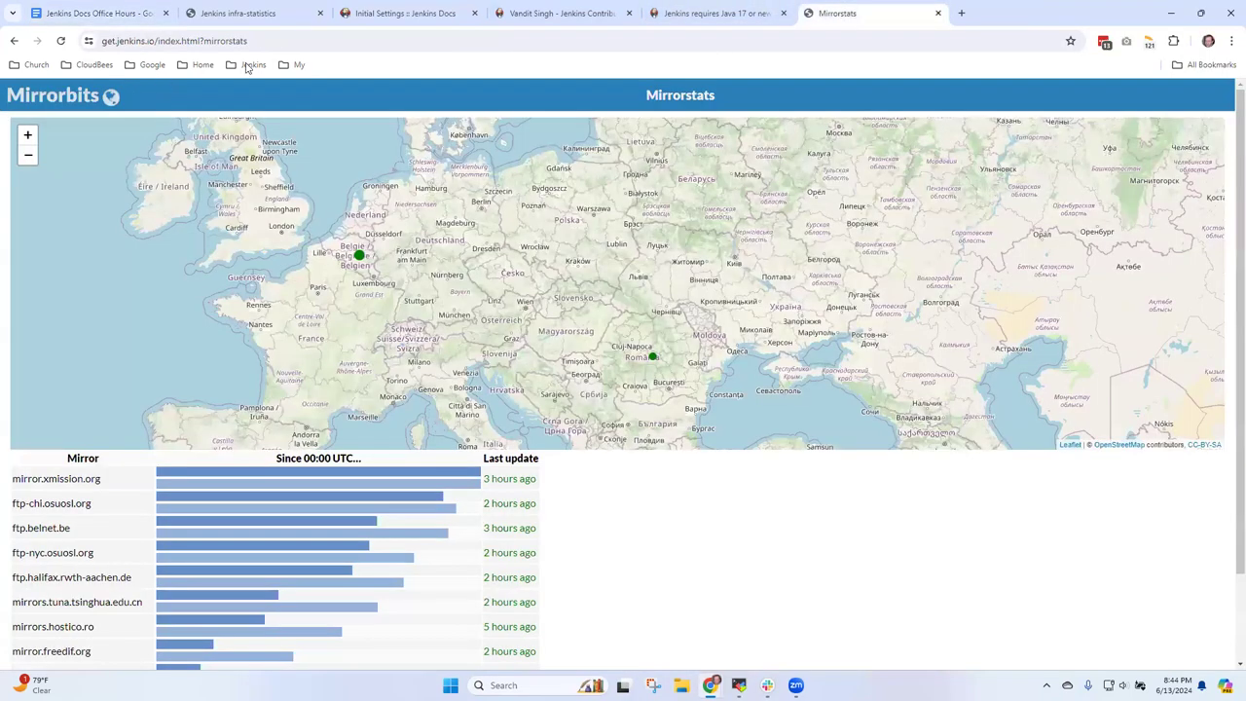
{"action": "left_click", "coordinate": [251, 64]}
{"action": "left_click", "coordinate": [273, 306]}
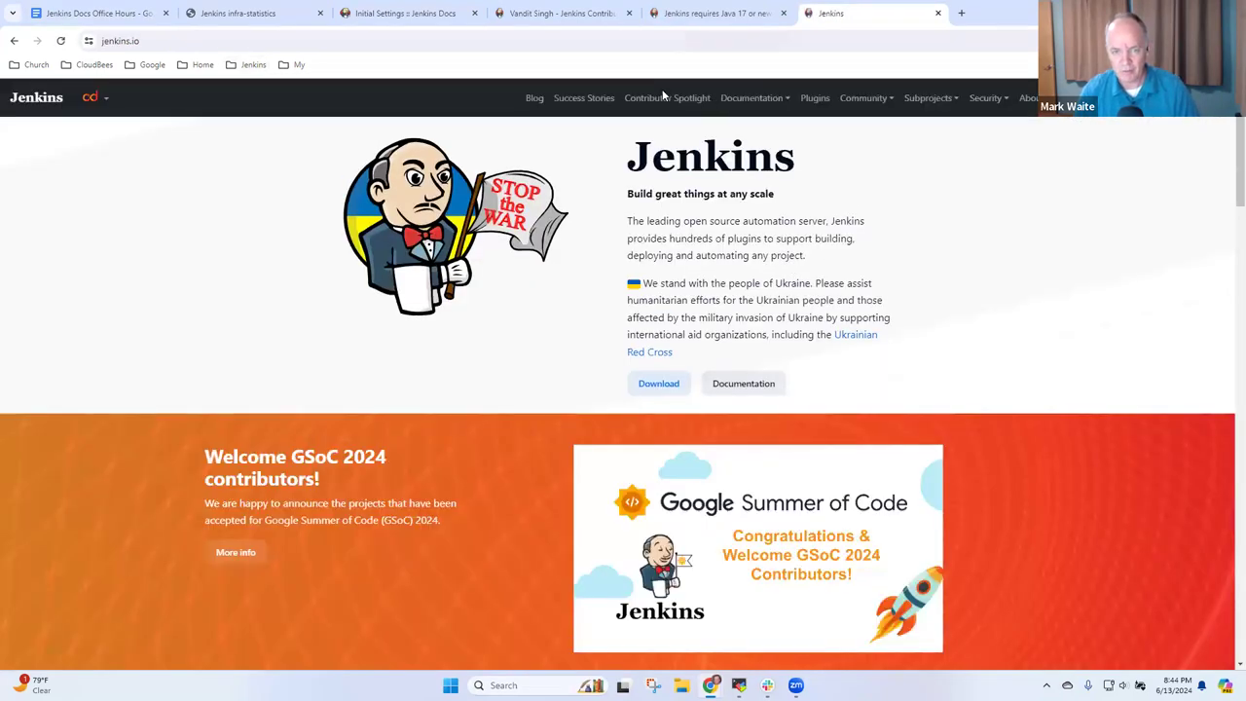
{"action": "left_click", "coordinate": [752, 97]}
{"action": "left_click", "coordinate": [765, 303]}
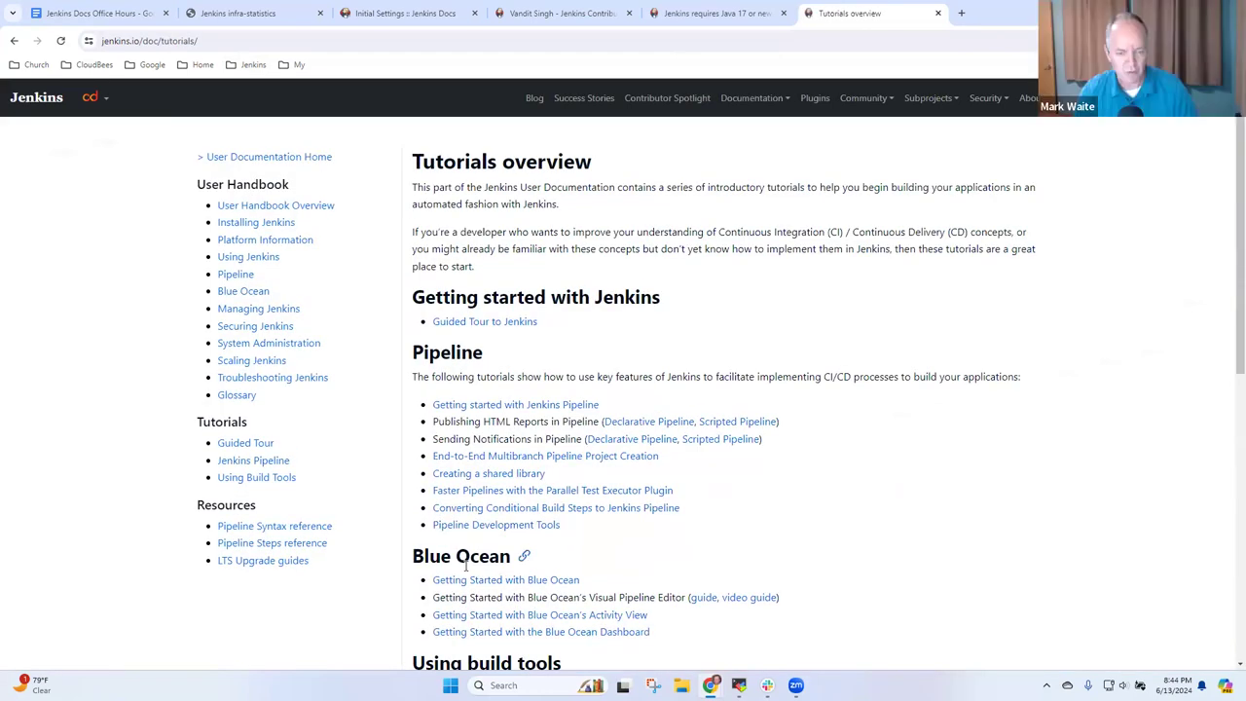
{"action": "scroll", "coordinate": [513, 285], "scroll_direction": "down", "scroll_amount": 5}
{"action": "left_click", "coordinate": [513, 285]}
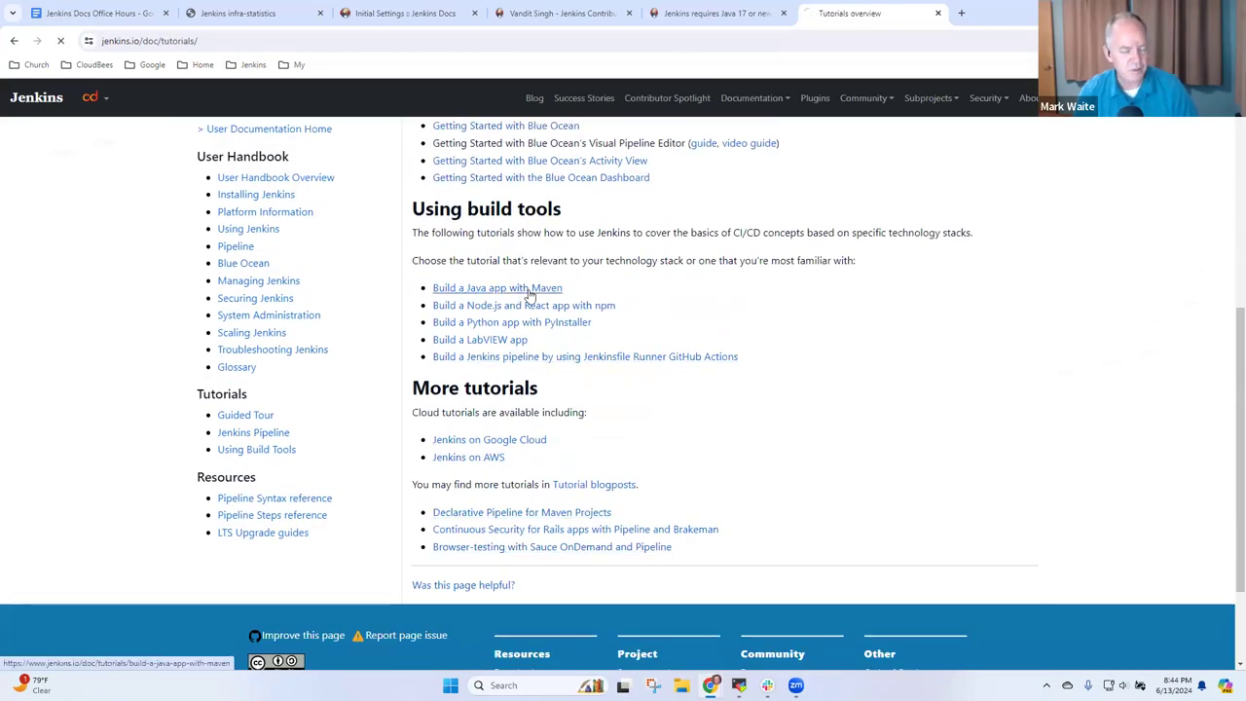
Highlight the 'docker compose --profile maven up -d' command, then 'Jetty 12 EE 9' in the notes heading.
{"action": "scroll", "coordinate": [598, 296], "scroll_direction": "down", "scroll_amount": 15}
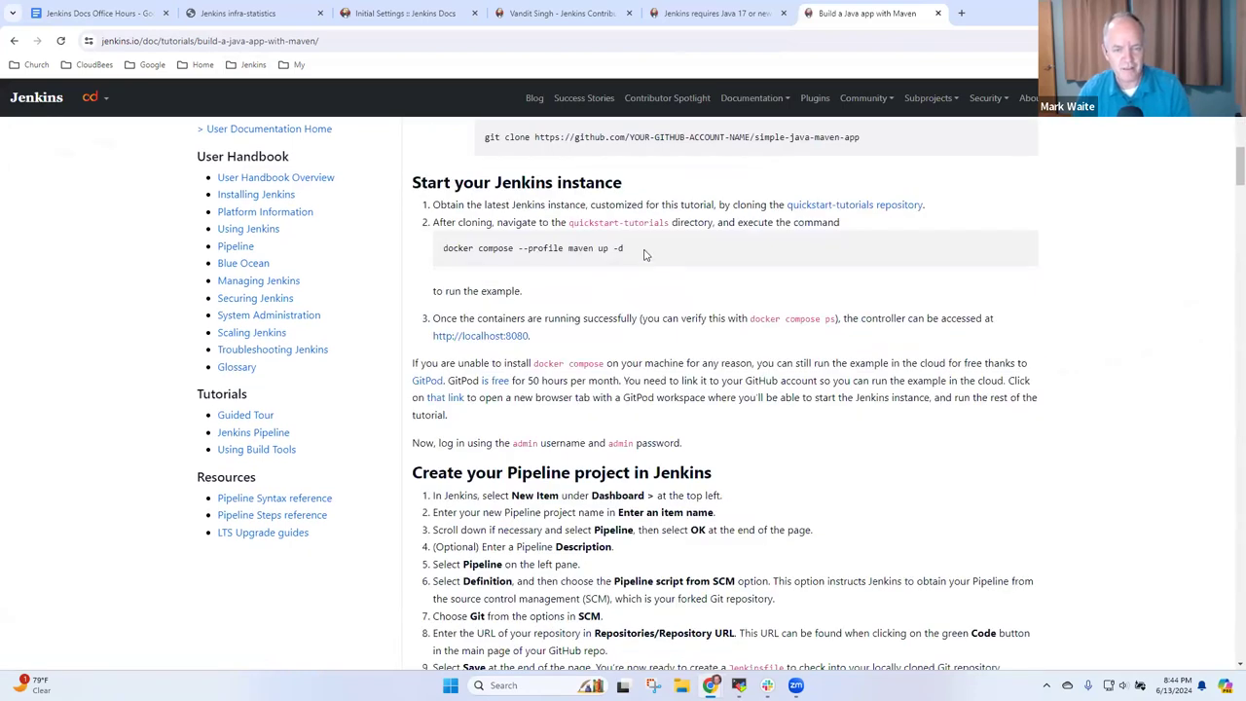
{"action": "left_click_drag", "start_coordinate": [644, 251], "coordinate": [410, 271]}
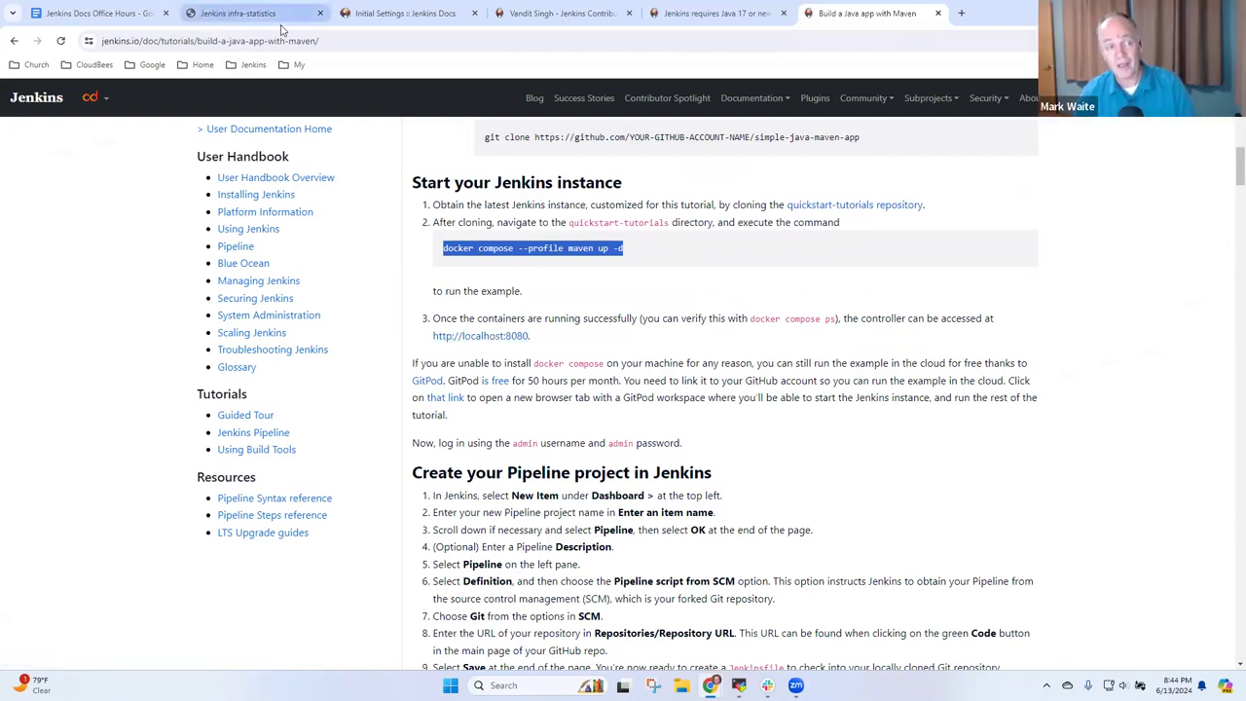
{"action": "left_click", "coordinate": [87, 13]}
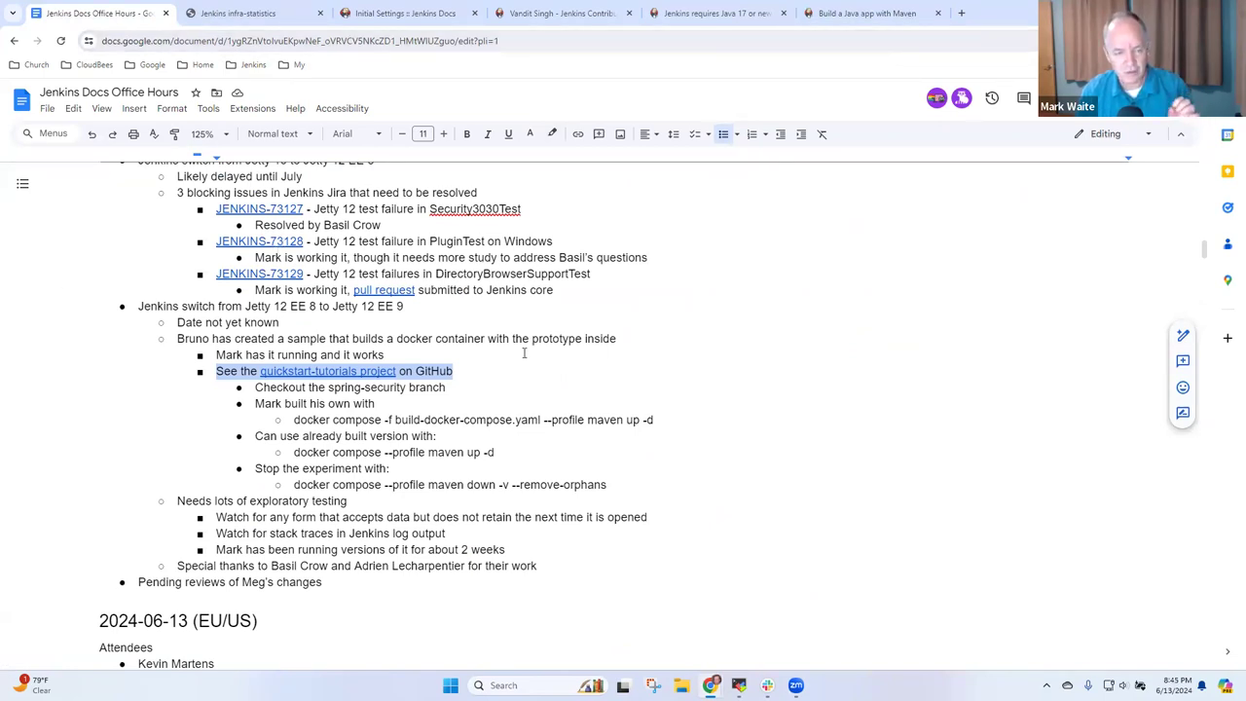
{"action": "left_click_drag", "start_coordinate": [348, 308], "coordinate": [402, 309]}
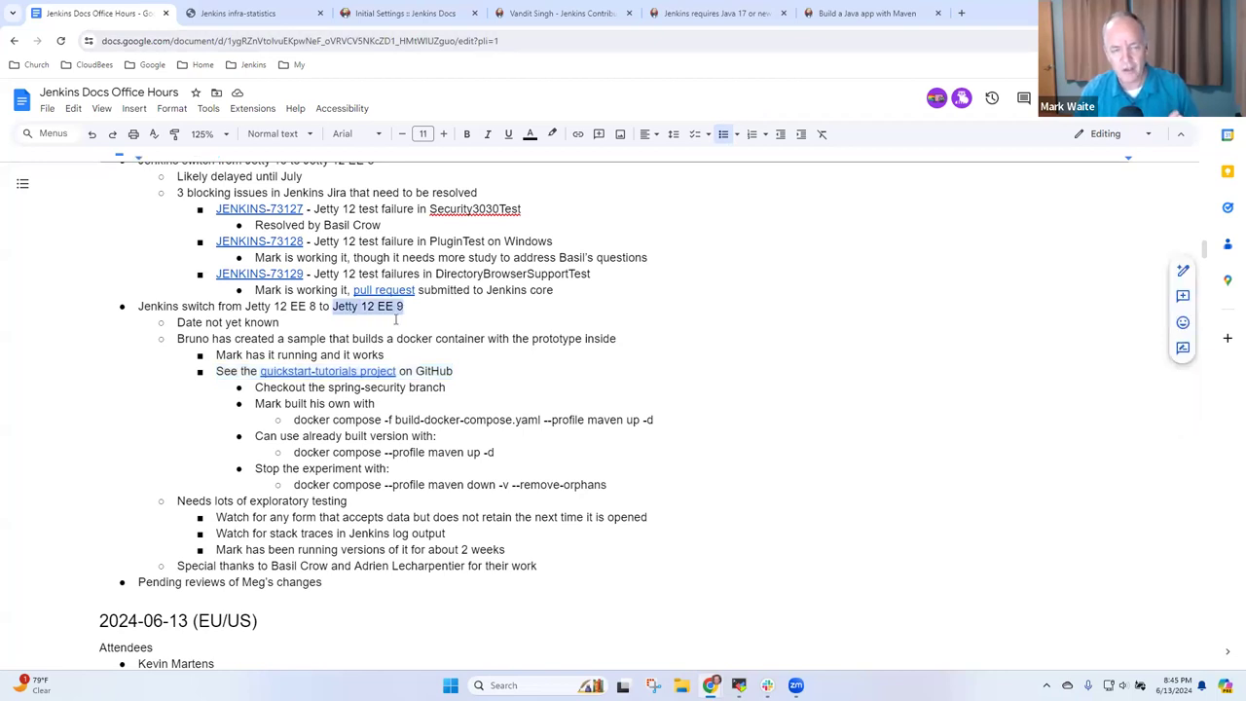
Select the quickstart-tutorials directory name in the tutorial, then return to the notes.
{"action": "left_click", "coordinate": [861, 10]}
{"action": "left_click", "coordinate": [659, 208]}
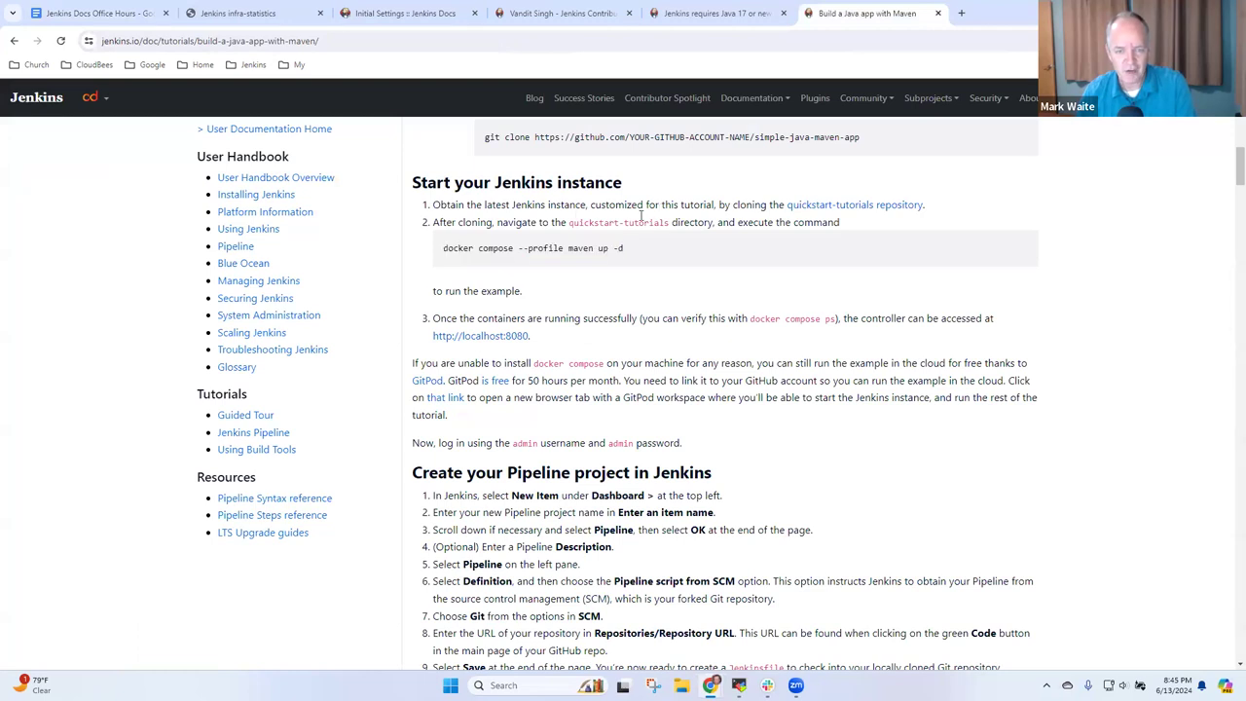
{"action": "mouse_move", "coordinate": [577, 210]}
{"action": "left_mouse_down"}
{"action": "mouse_move", "coordinate": [631, 226]}
{"action": "mouse_move", "coordinate": [598, 221]}
{"action": "left_mouse_up"}
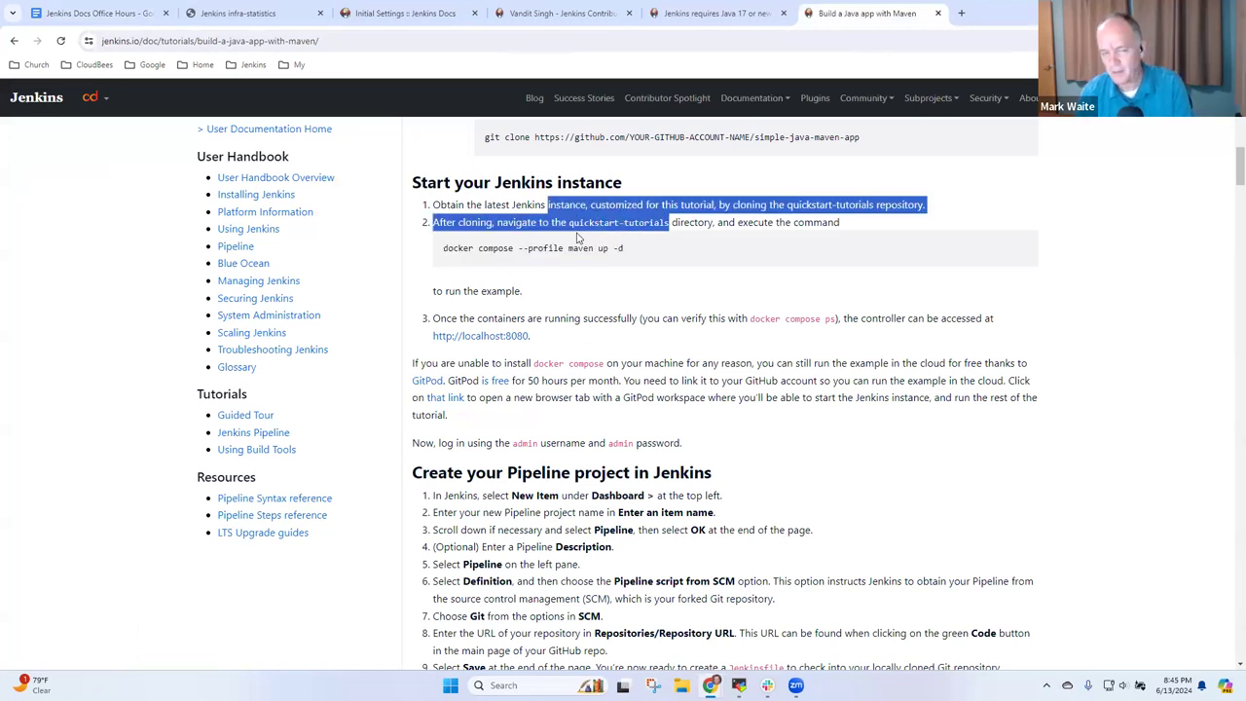
{"action": "left_click", "coordinate": [586, 222]}
{"action": "double_click", "coordinate": [586, 222]}
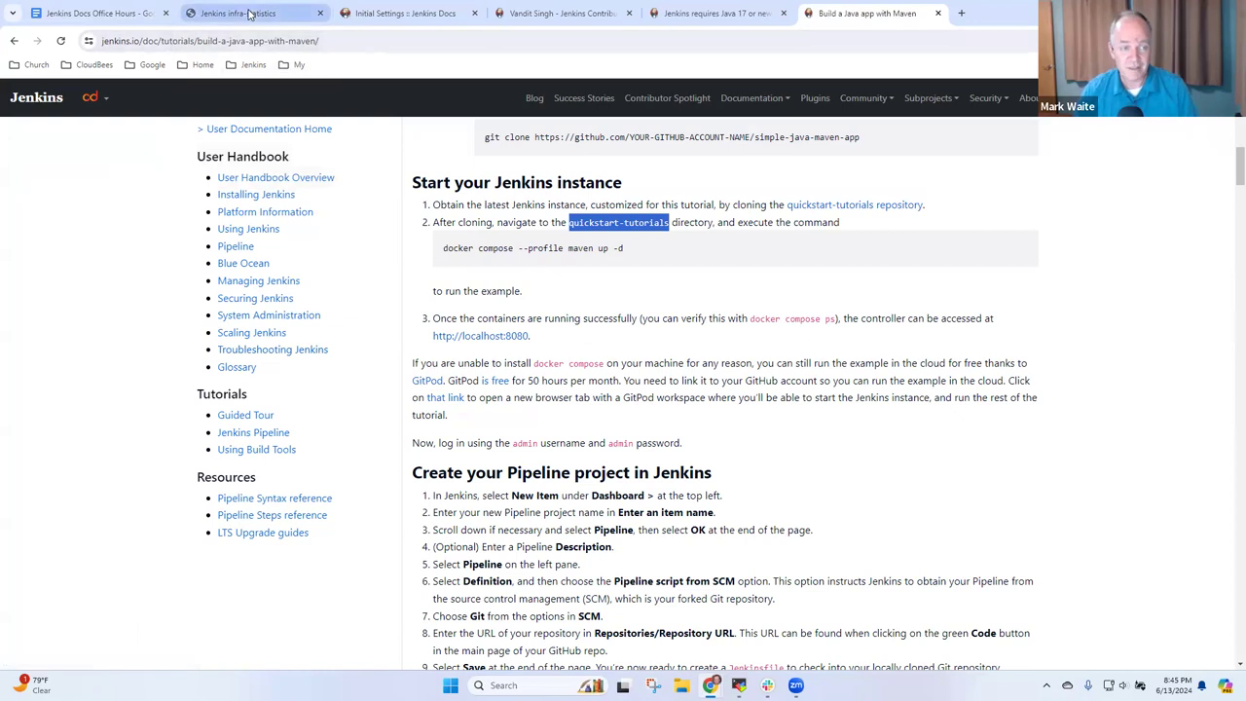
{"action": "left_click", "coordinate": [249, 13]}
{"action": "left_click", "coordinate": [122, 13]}
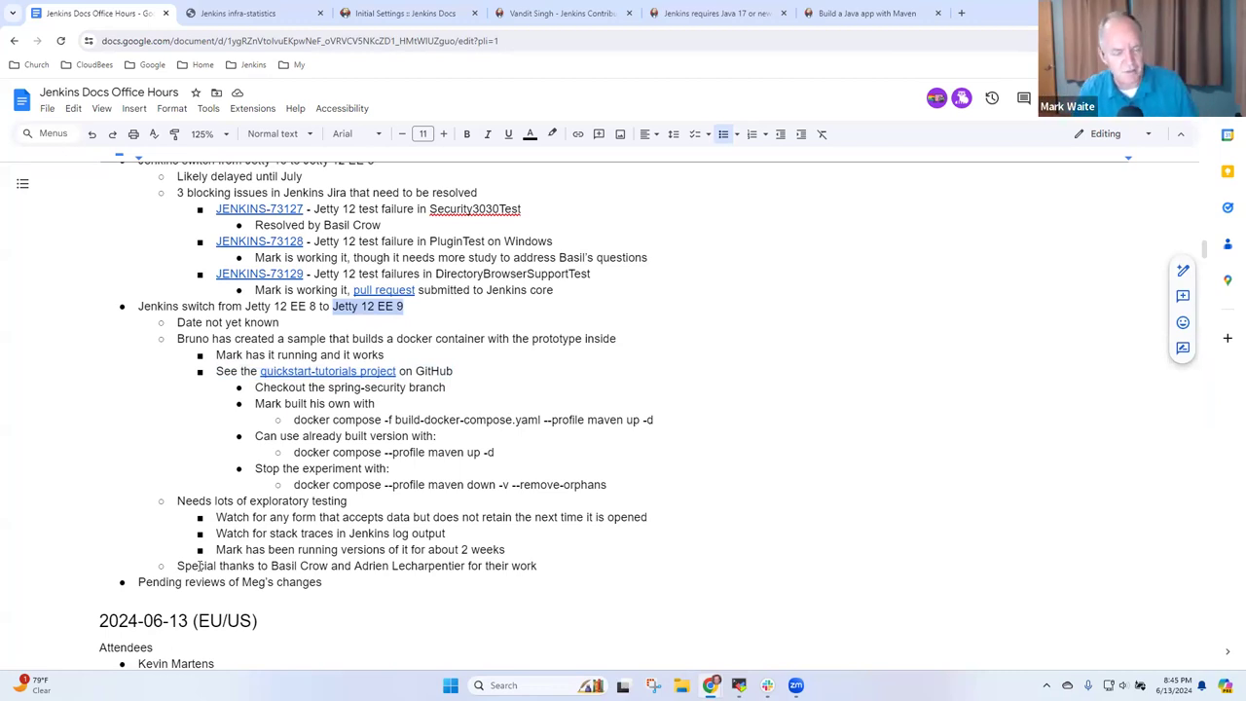
Delete the last 'pending reviews' bullet and its leftover empty bullet in the Jetty 12 EE 9 section.
{"action": "left_click", "coordinate": [488, 441]}
{"action": "key", "text": "Down"}
{"action": "key", "text": "Down"}
{"action": "key", "text": "Down"}
{"action": "key", "text": "Down"}
{"action": "key", "text": "Down"}
{"action": "key", "text": "Down"}
{"action": "key", "text": "Down"}
{"action": "key", "text": "Down"}
{"action": "key", "text": "Down"}
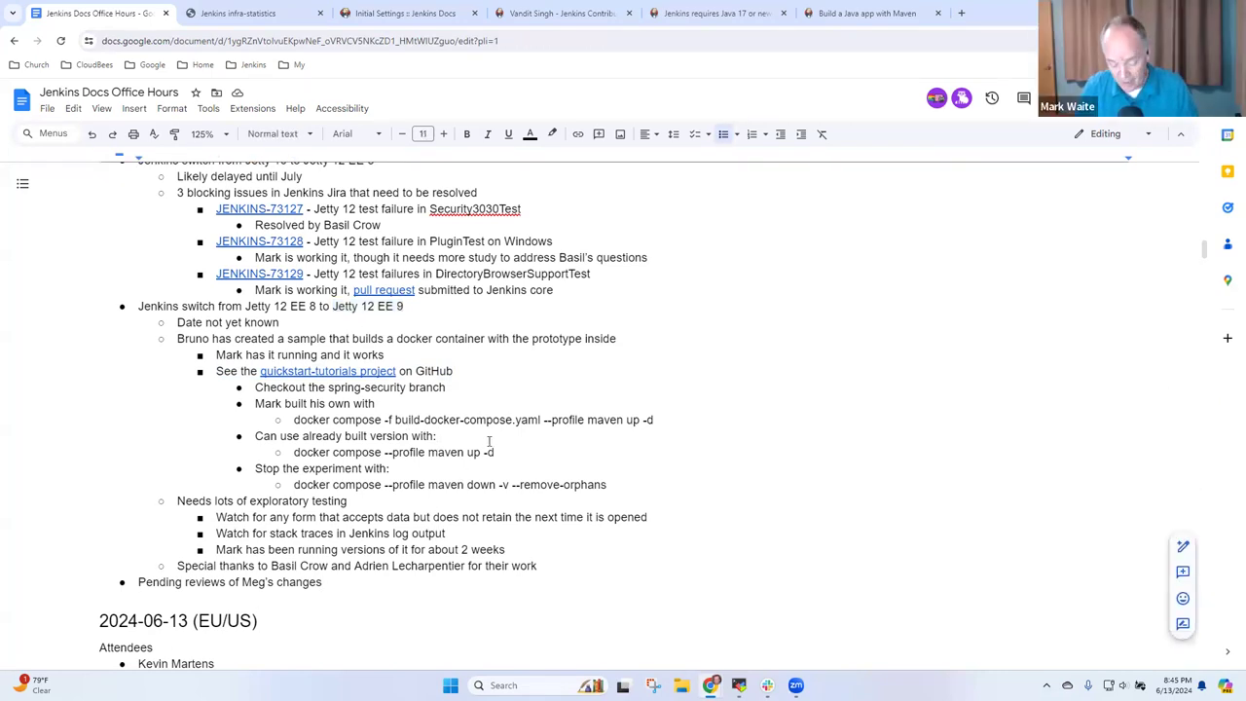
{"action": "key", "text": "shift+End"}
{"action": "key", "text": "Delete"}
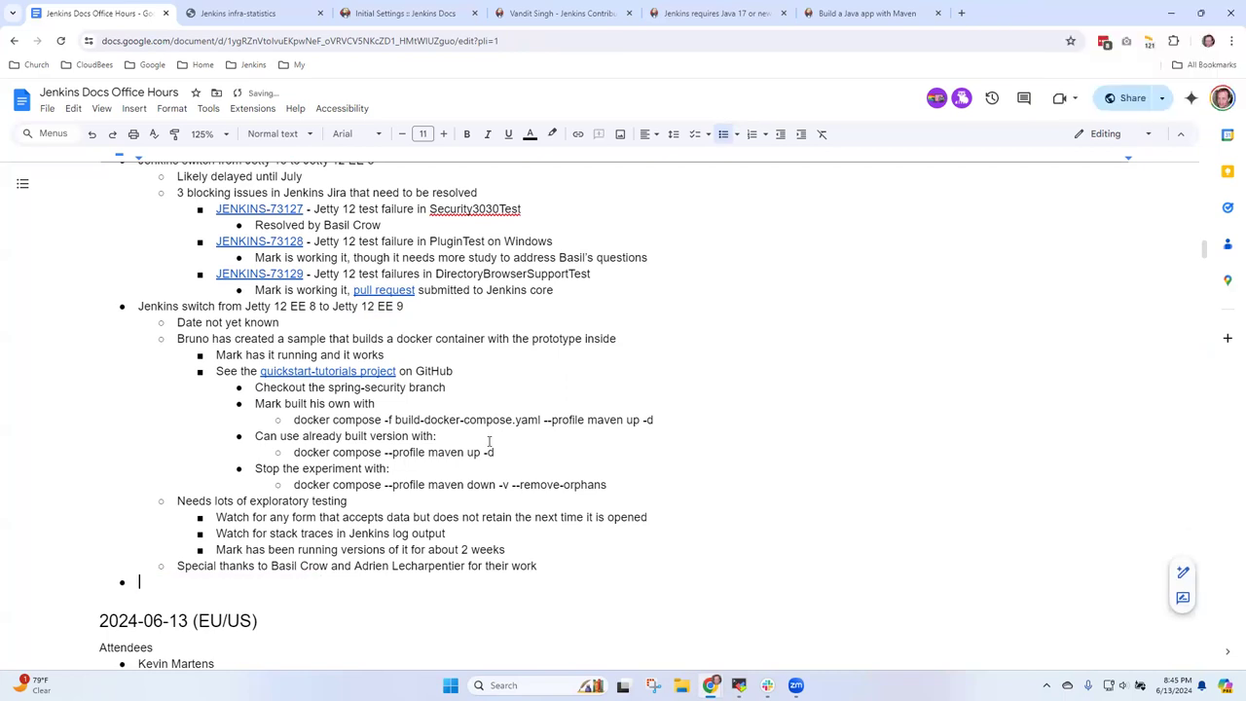
{"action": "key", "text": "BackSpace"}
{"action": "key", "text": "BackSpace"}
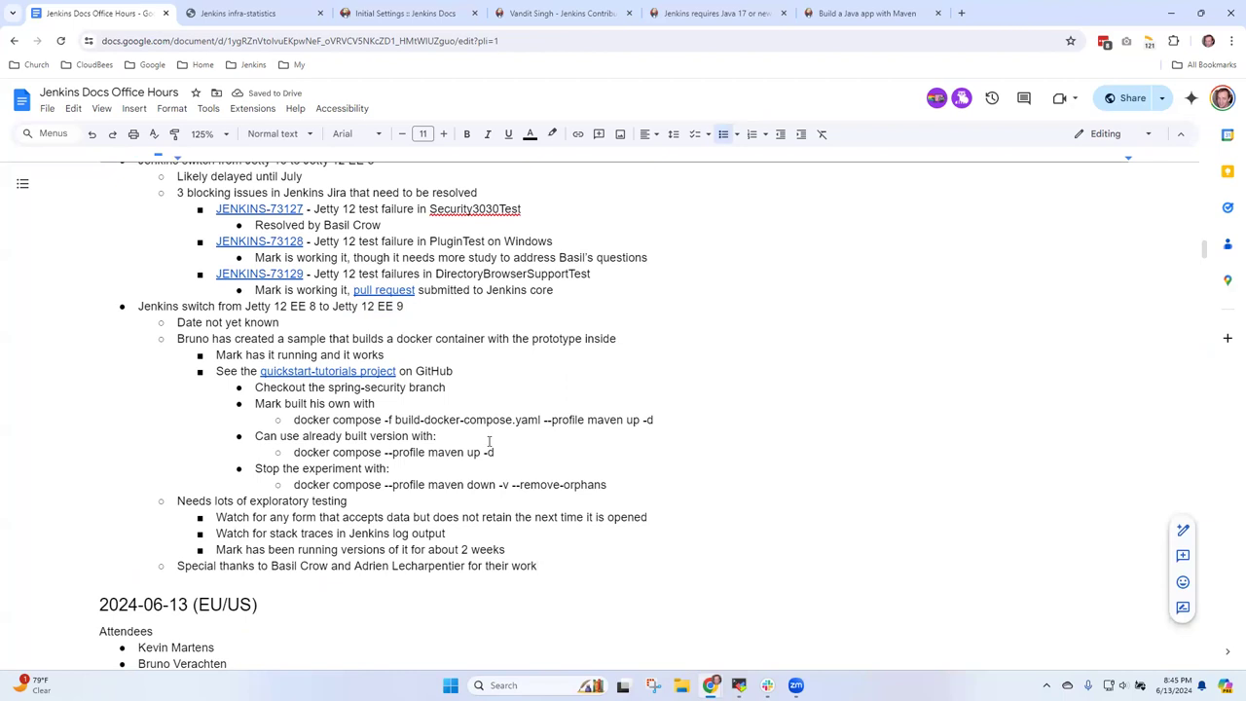
{"action": "key", "text": "Up"}
{"action": "key", "text": "Up"}
{"action": "key", "text": "Up"}
{"action": "key", "text": "Up"}
{"action": "key", "text": "Up"}
{"action": "key", "text": "Up"}
{"action": "key", "text": "Up"}
{"action": "key", "text": "Up"}
{"action": "key", "text": "Up"}
{"action": "key", "text": "Up"}
{"action": "key", "text": "Up"}
{"action": "key", "text": "Up"}
{"action": "key", "text": "Up"}
{"action": "key", "text": "Up"}
{"action": "key", "text": "Up"}
{"action": "key", "text": "Up"}
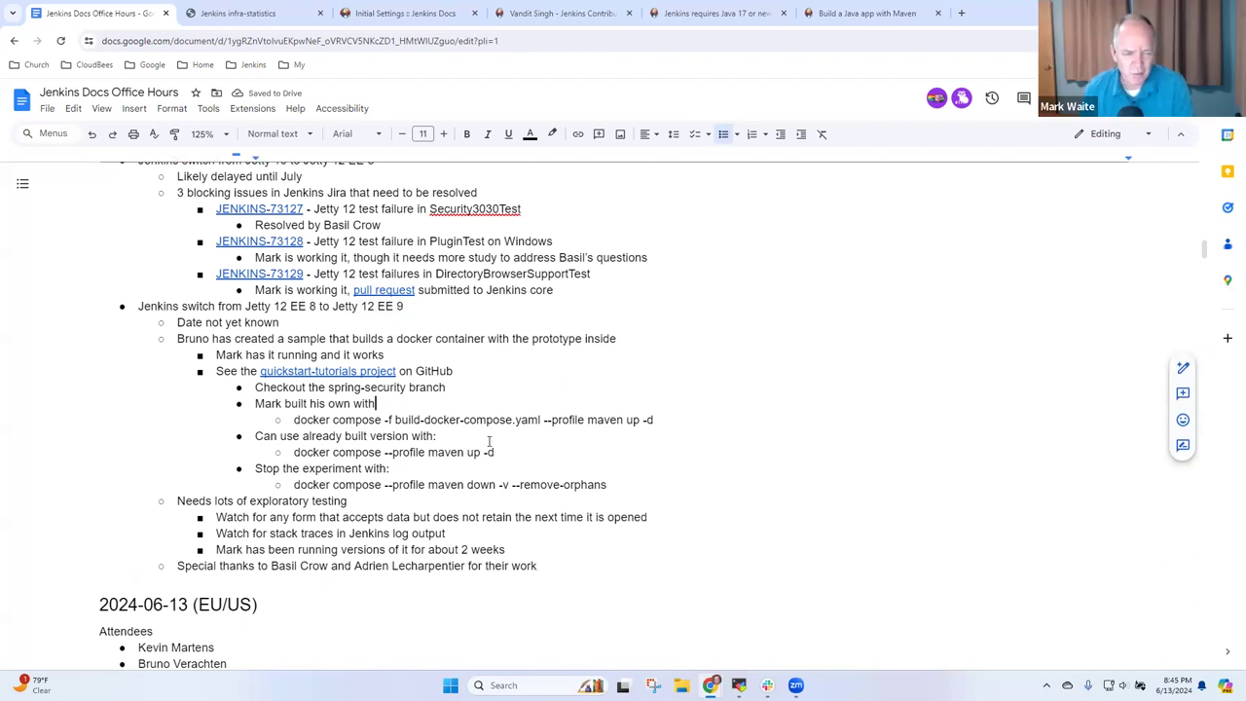